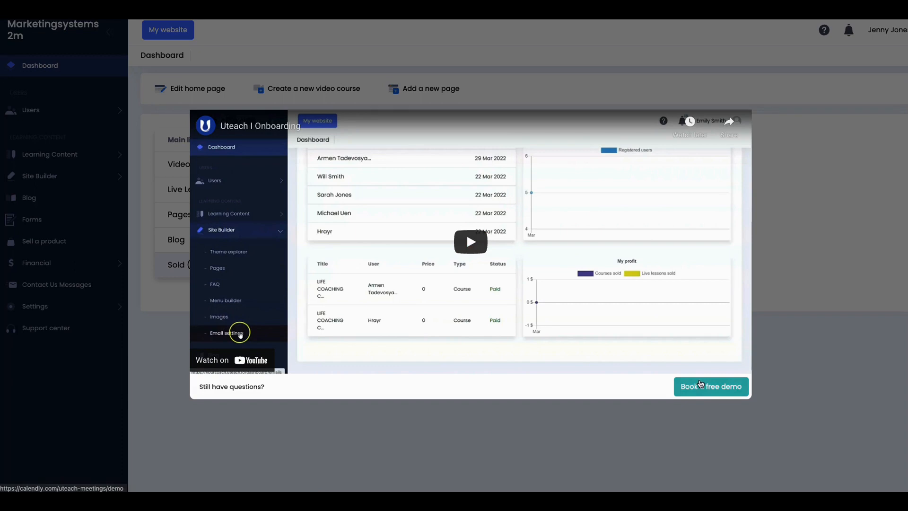
# Step: Dismiss the onboarding video and expand Learning Content in the dashboard sidebar
pyautogui.click(772, 319)
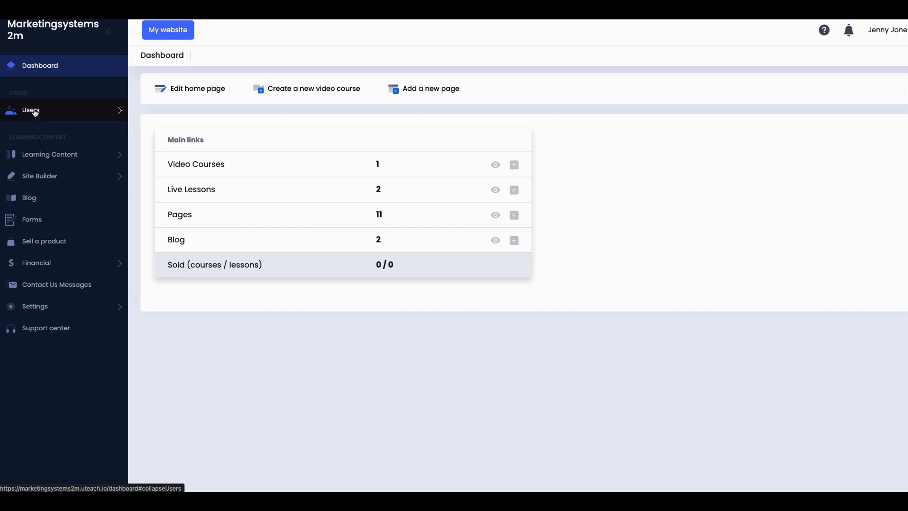
pyautogui.click(35, 156)
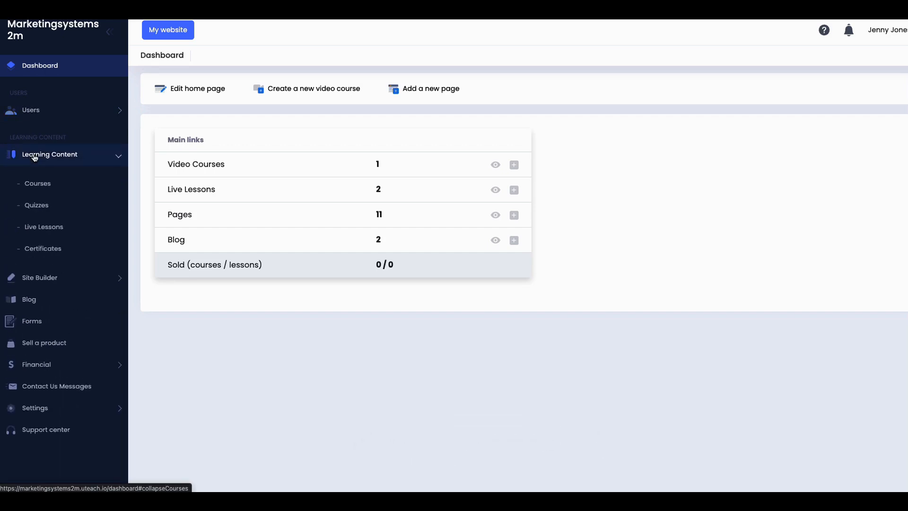
# Step: Open the branding course from Courses for editing and review its Main information form
pyautogui.click(34, 185)
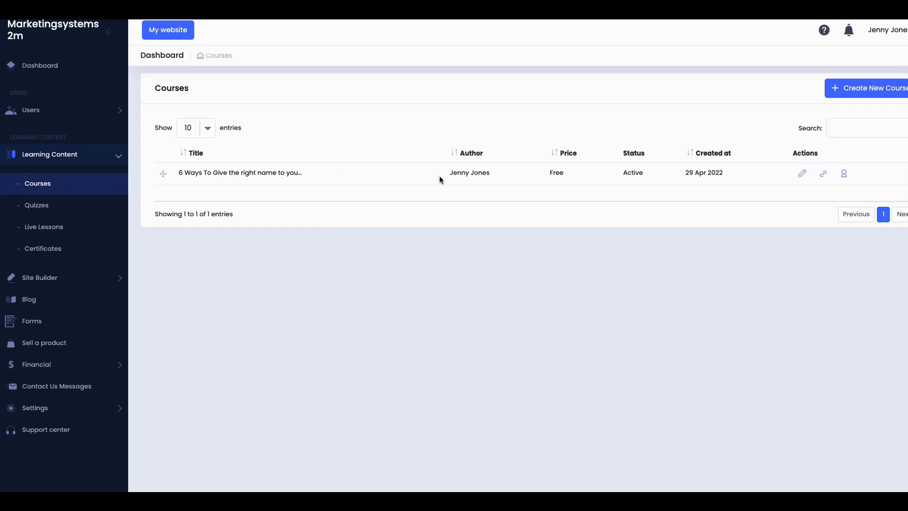
pyautogui.click(803, 176)
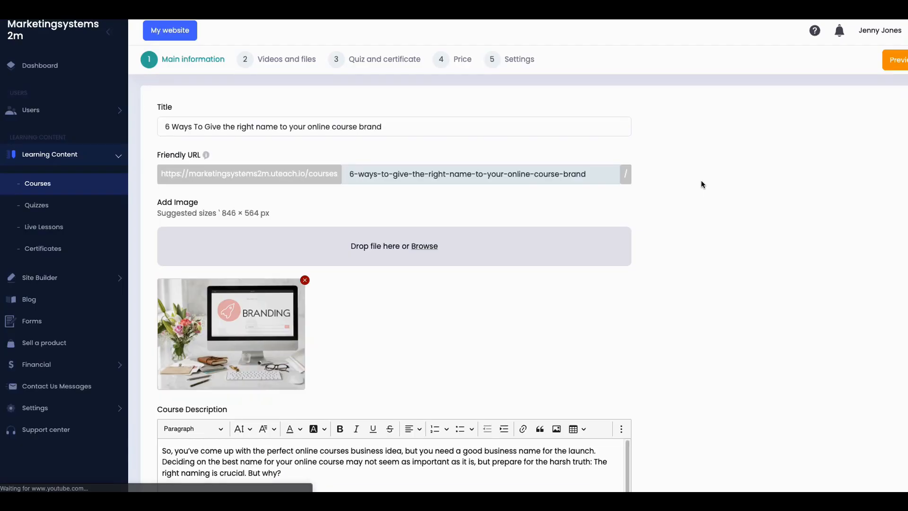
pyautogui.click(256, 121)
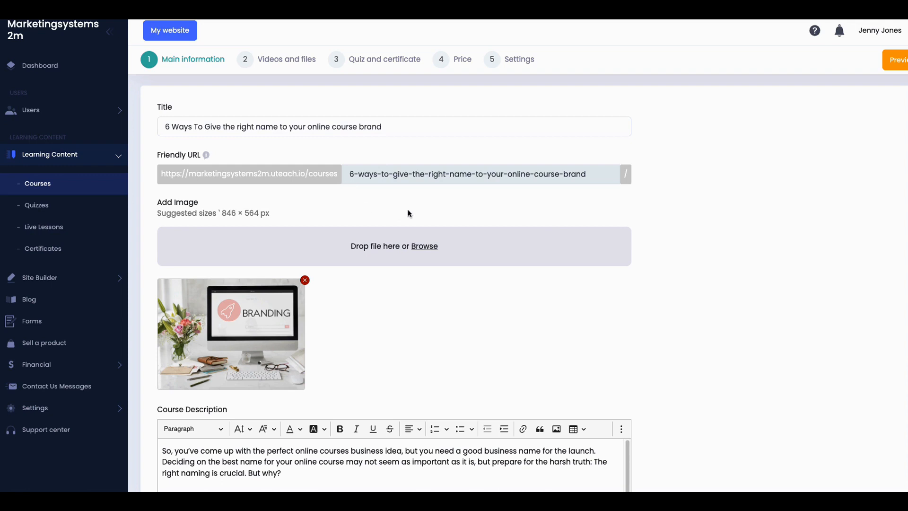
pyautogui.scroll(-1, 408, 209)
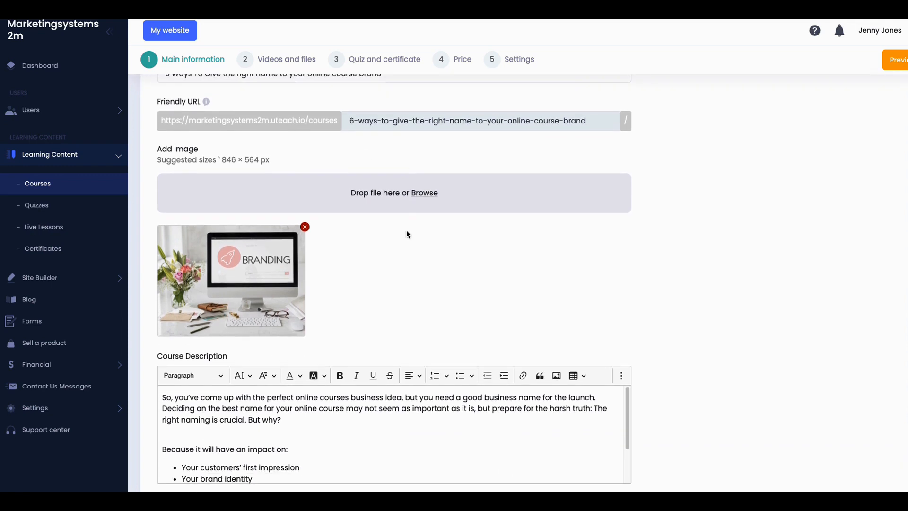
pyautogui.scroll(-2, 407, 234)
pyautogui.scroll(-1, 407, 234)
pyautogui.scroll(-2, 360, 266)
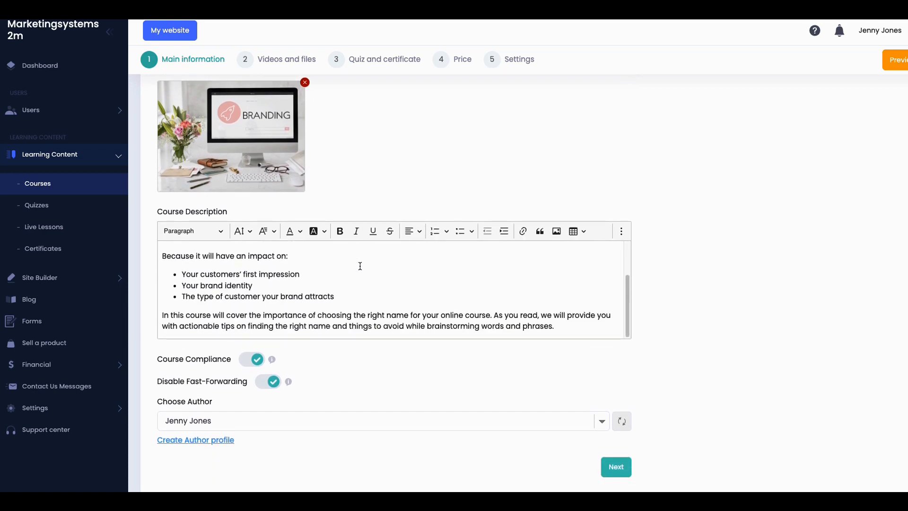
pyautogui.scroll(-1, 333, 308)
pyautogui.moveTo(271, 330)
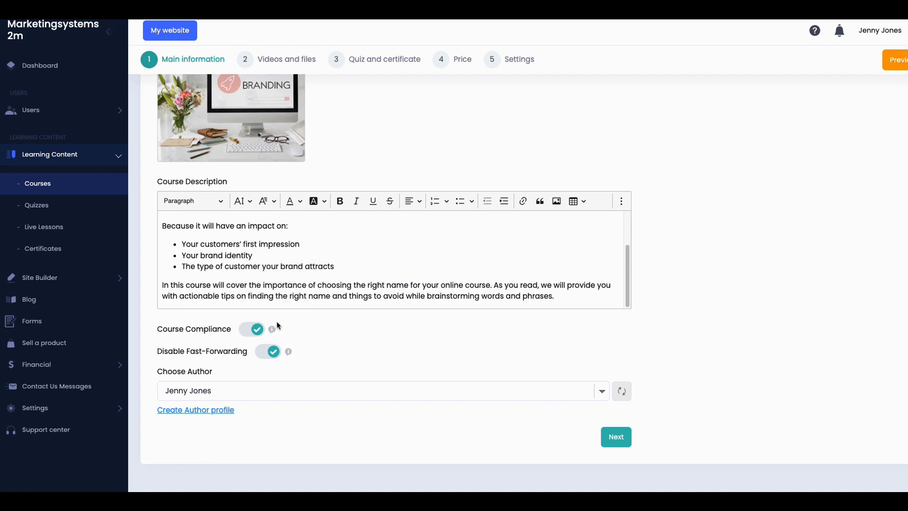
pyautogui.moveTo(287, 353)
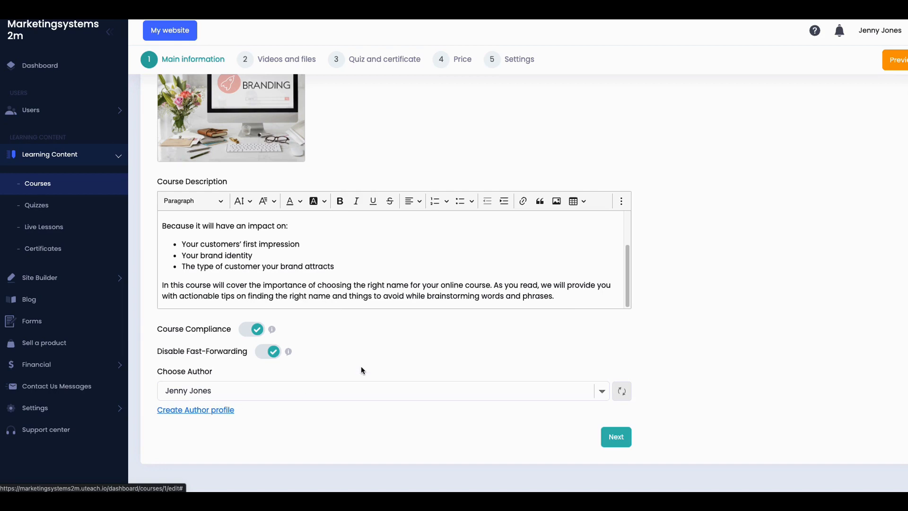
# Step: In Videos and files, expand How to name your brand and Branding workshop, reorder an episode, and start a new section
pyautogui.click(282, 60)
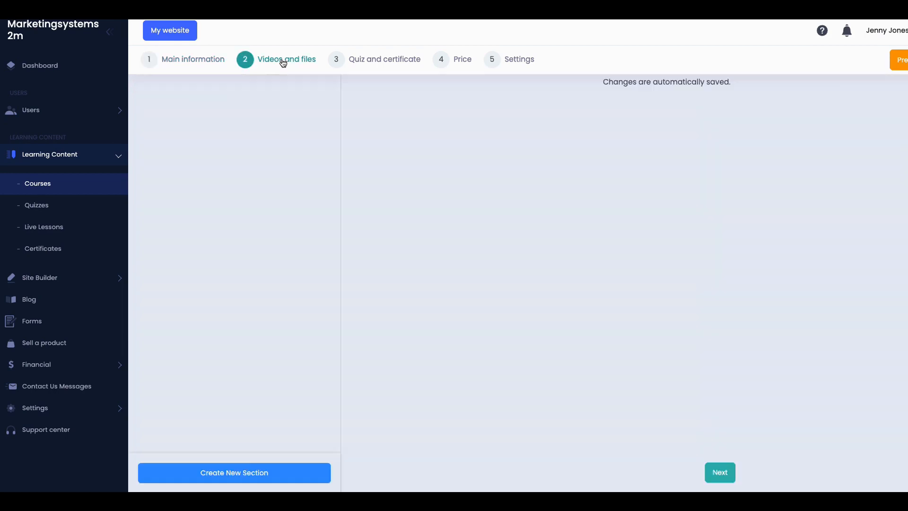
pyautogui.moveTo(286, 100)
pyautogui.click(260, 105)
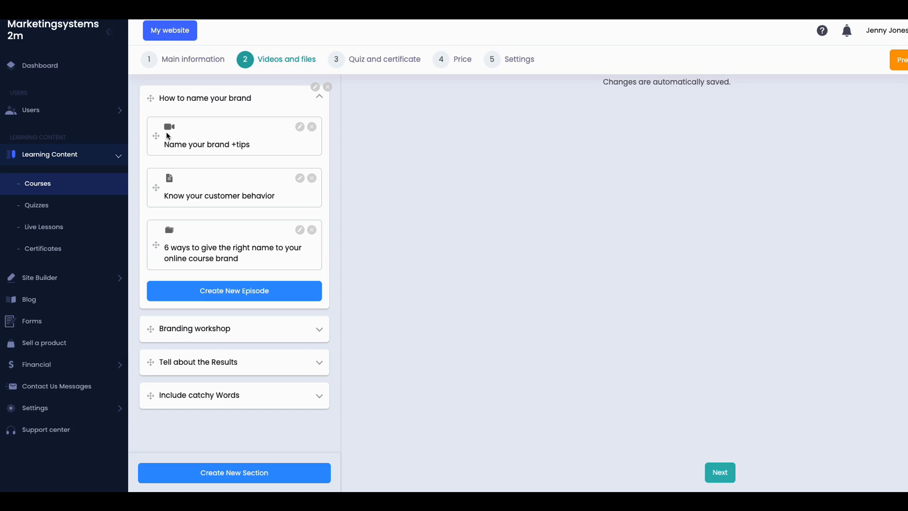
pyautogui.moveTo(206, 191); pyautogui.dragTo(215, 157)
pyautogui.click(230, 294)
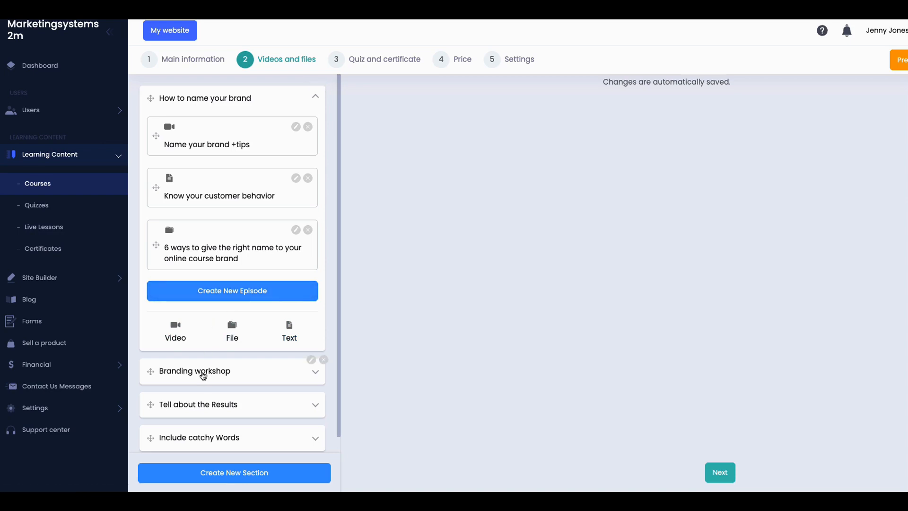
pyautogui.click(204, 374)
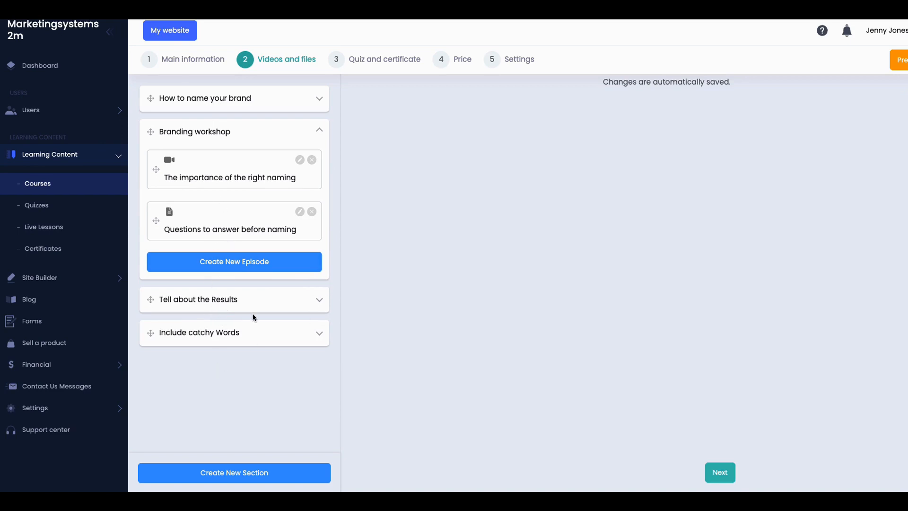
pyautogui.click(232, 473)
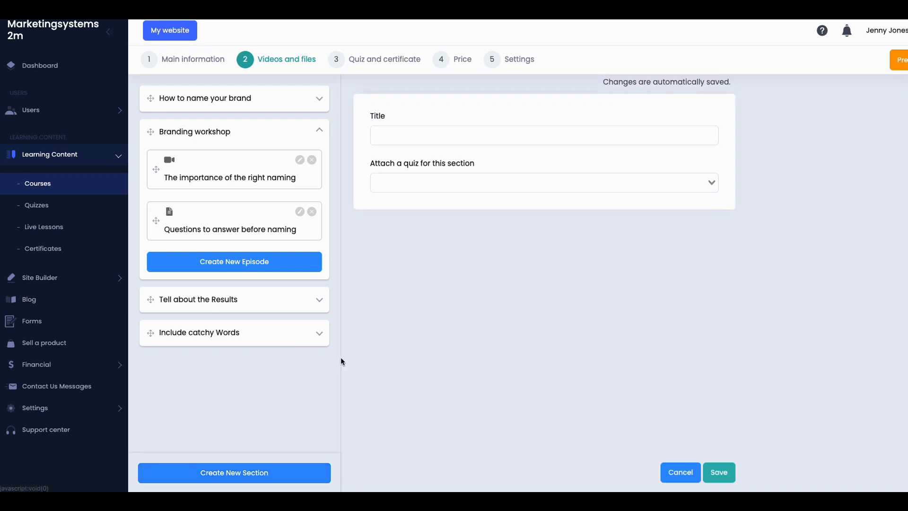
# Step: Name the new section 'My Additional Section', attach the E-Learning quiz, and save it
pyautogui.click(456, 138)
pyautogui.write('My')
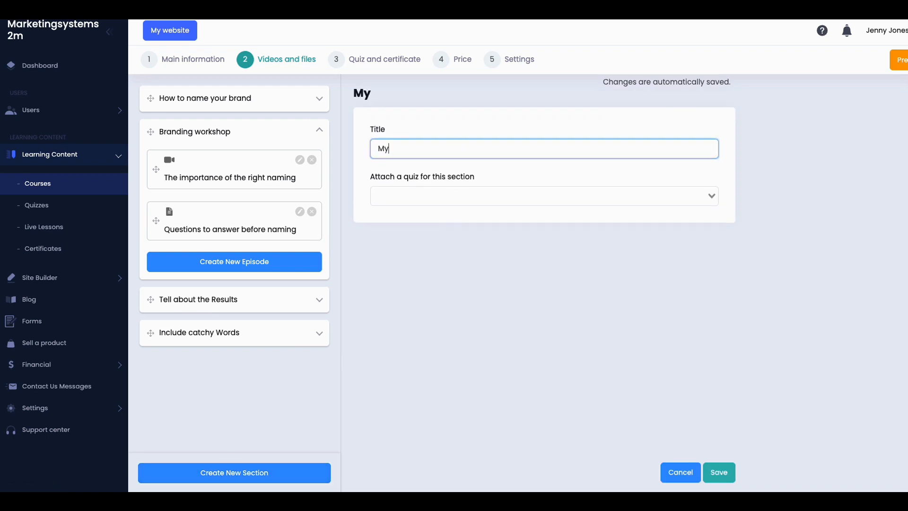
pyautogui.write(' Additional')
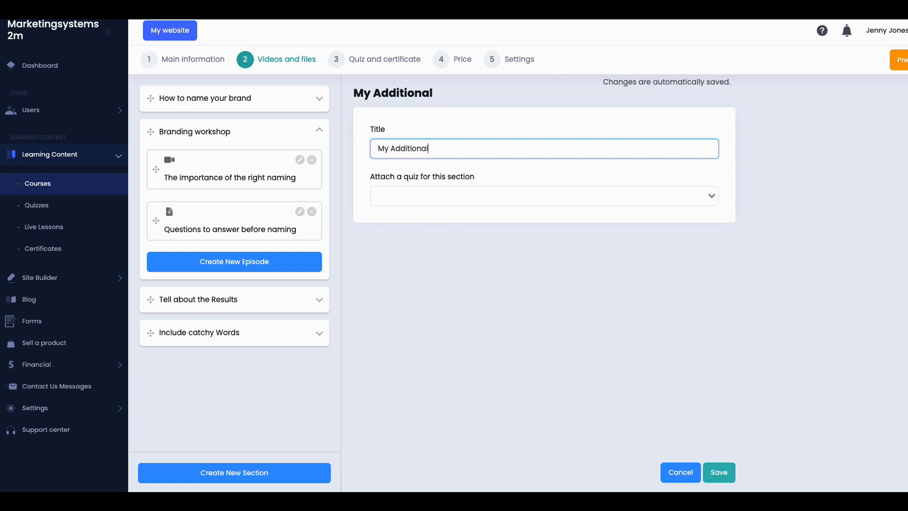
pyautogui.write(' Section')
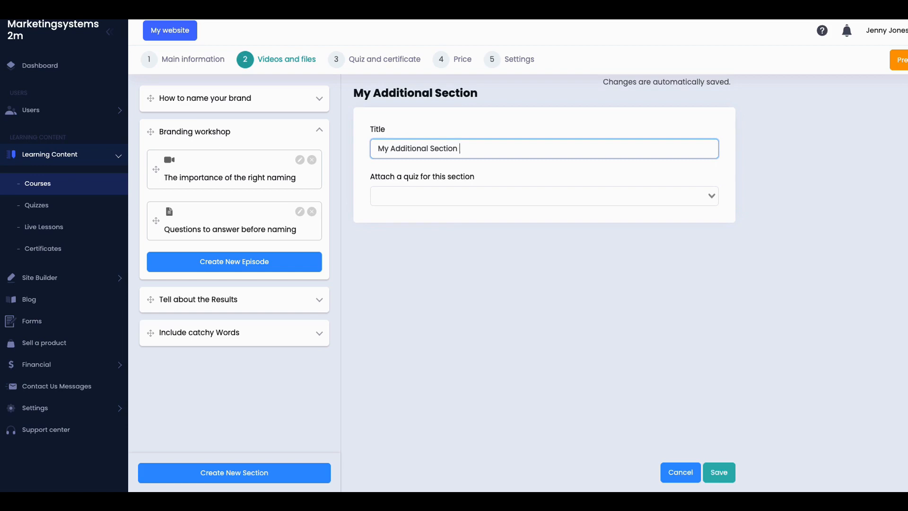
pyautogui.click(501, 193)
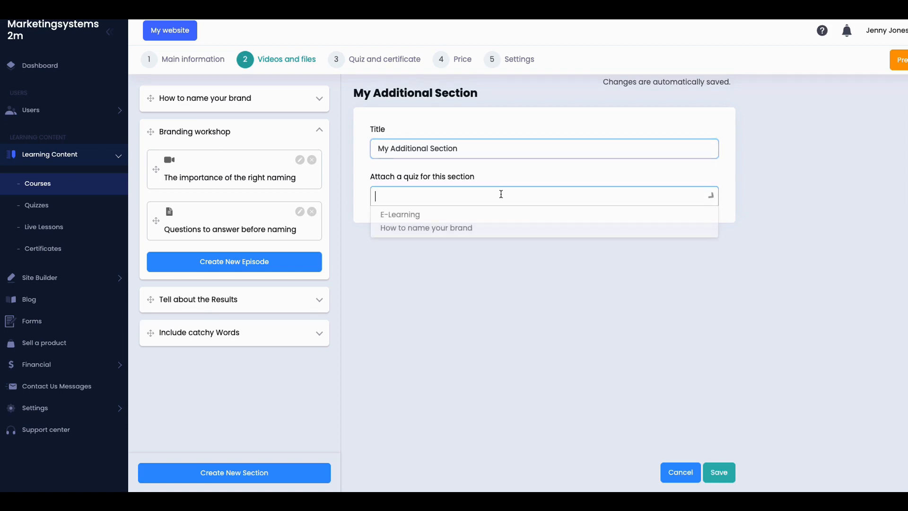
pyautogui.click(427, 215)
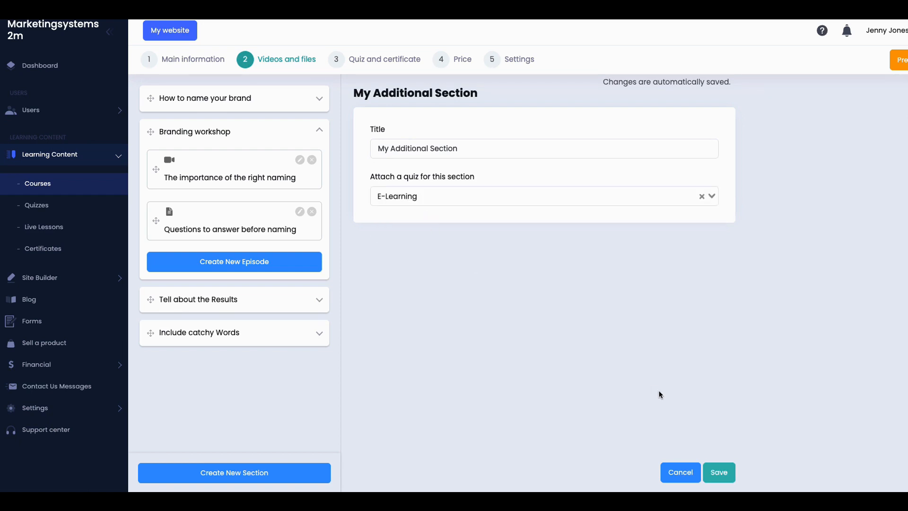
pyautogui.click(720, 472)
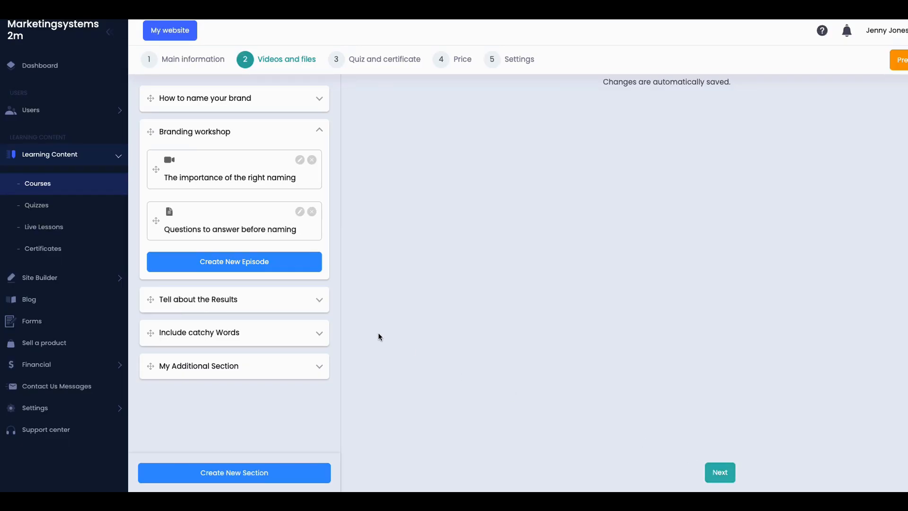
# Step: Add a text episode to My Additional Section titled 'My Information can go here'
pyautogui.click(241, 373)
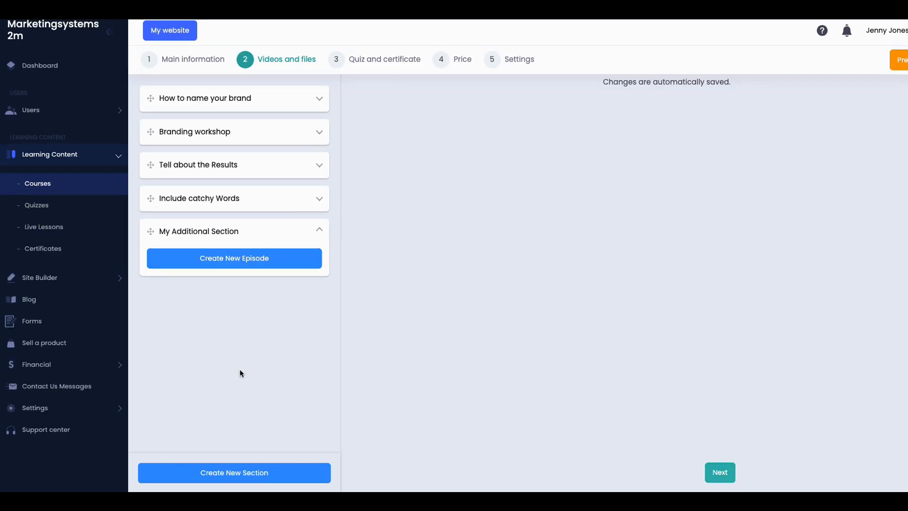
pyautogui.click(228, 263)
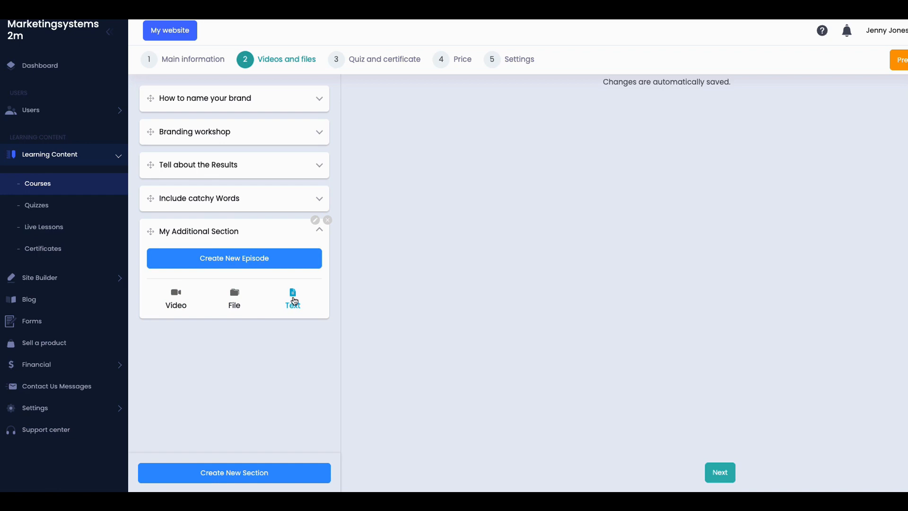
pyautogui.click(294, 299)
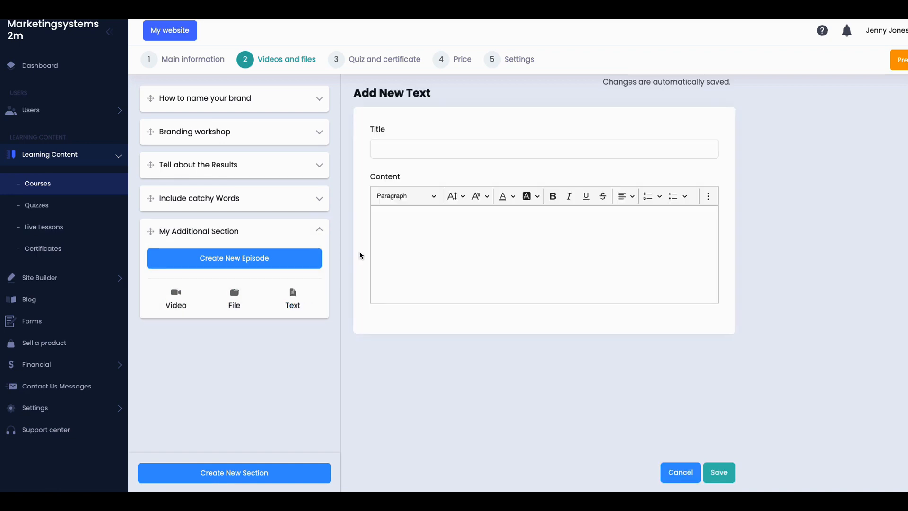
pyautogui.click(410, 152)
pyautogui.write('My Inf')
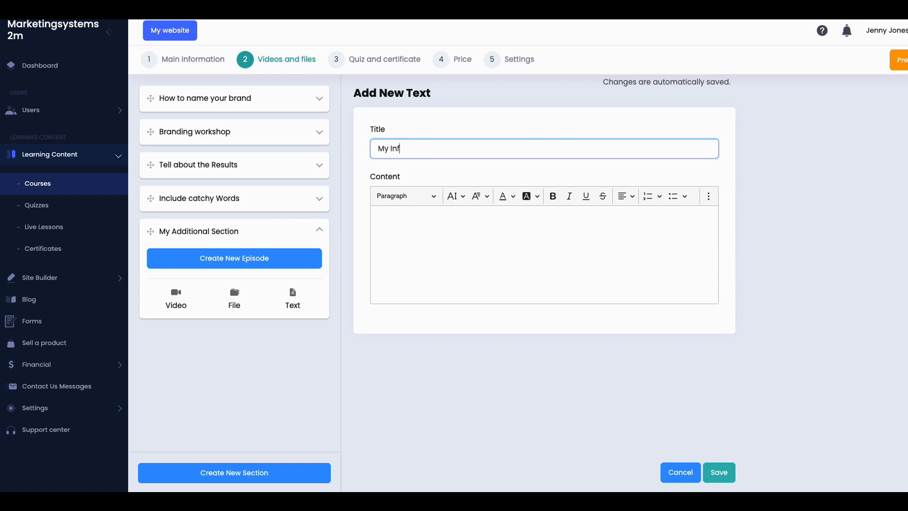
pyautogui.write('ormation can go here')
# Step: Write 'I will put my information here' followed by a three-item numbered list of Place it lines
pyautogui.click(397, 233)
pyautogui.write('I will put my informati')
pyautogui.press('BackSpace')
pyautogui.press('BackSpace')
pyautogui.press('BackSpace')
pyautogui.write('ation here')
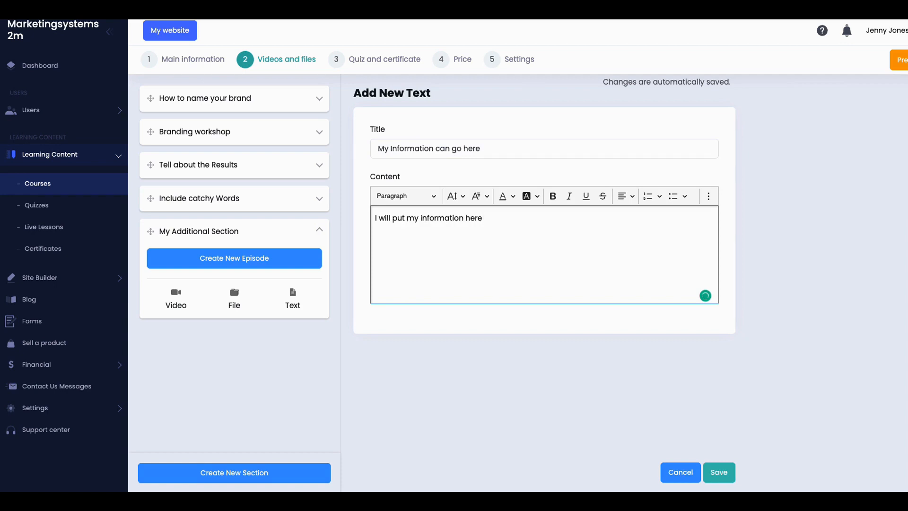
pyautogui.press('Return')
pyautogui.click(647, 196)
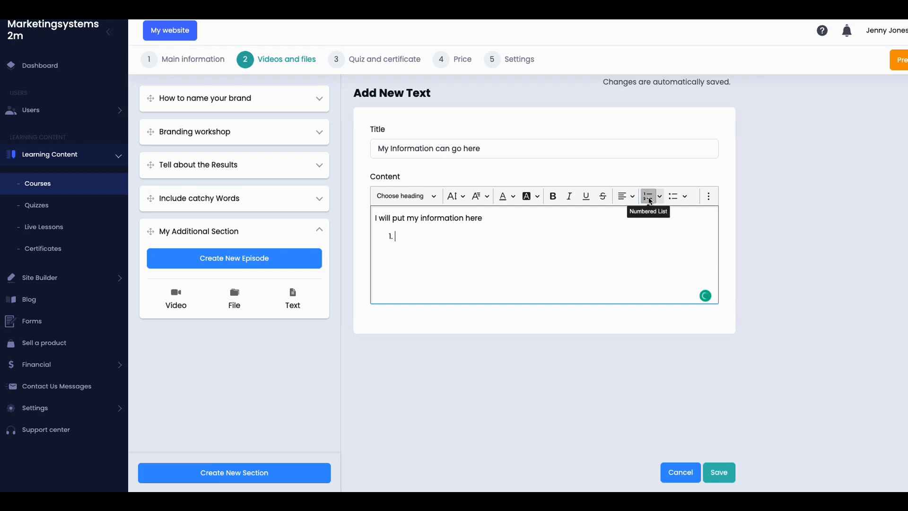
pyautogui.write('Place it here')
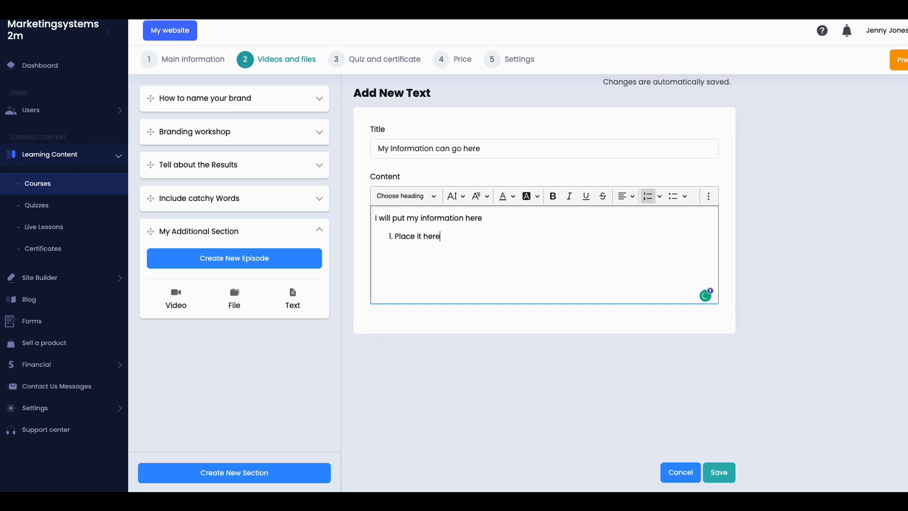
pyautogui.press('Return')
pyautogui.write('Place')
pyautogui.write(' it there 3. ')
pyautogui.write('Place ')
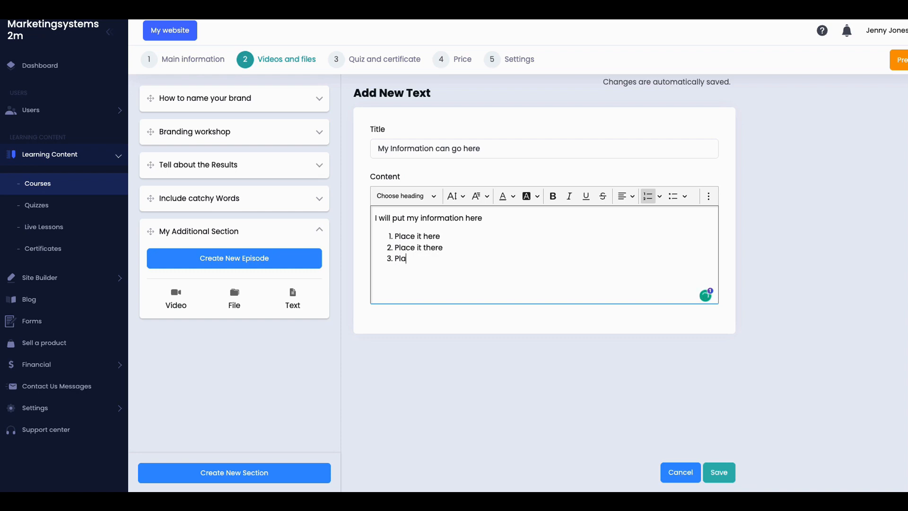
pyautogui.write('it everywhere')
pyautogui.press('Return')
pyautogui.press('Return')
pyautogui.press('Return')
# Step: Make the first line bold and save the text episode
pyautogui.moveTo(489, 219); pyautogui.dragTo(373, 219)
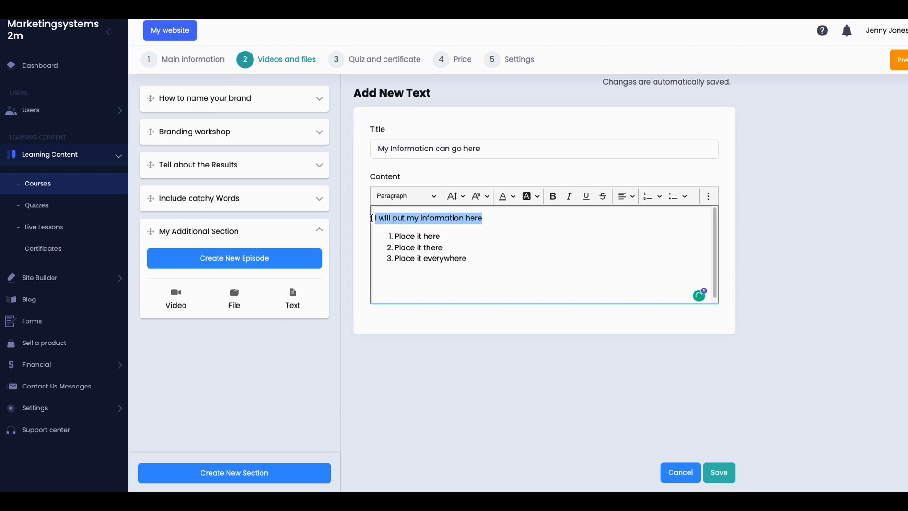
pyautogui.click(553, 197)
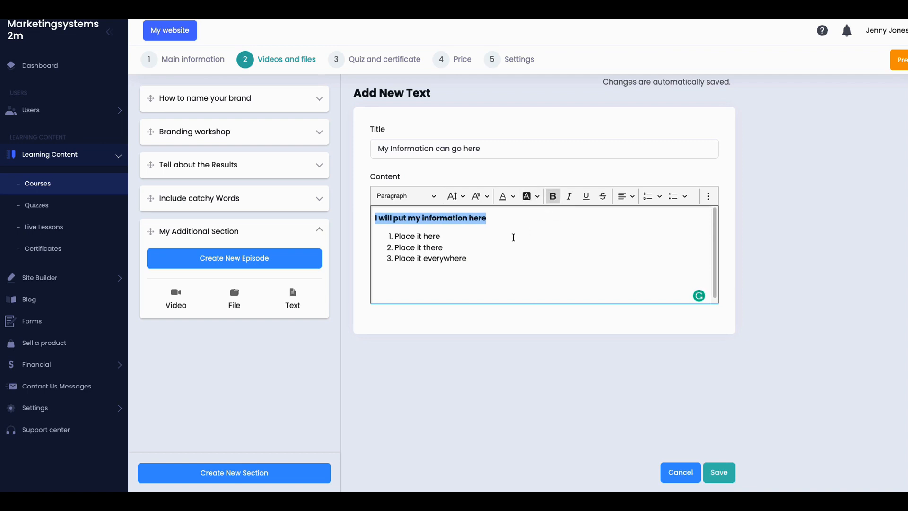
pyautogui.click(514, 238)
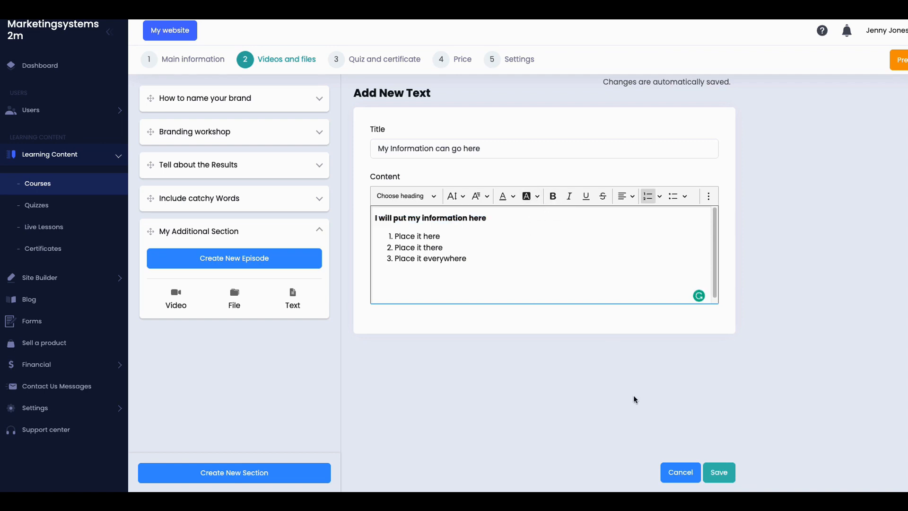
pyautogui.click(719, 473)
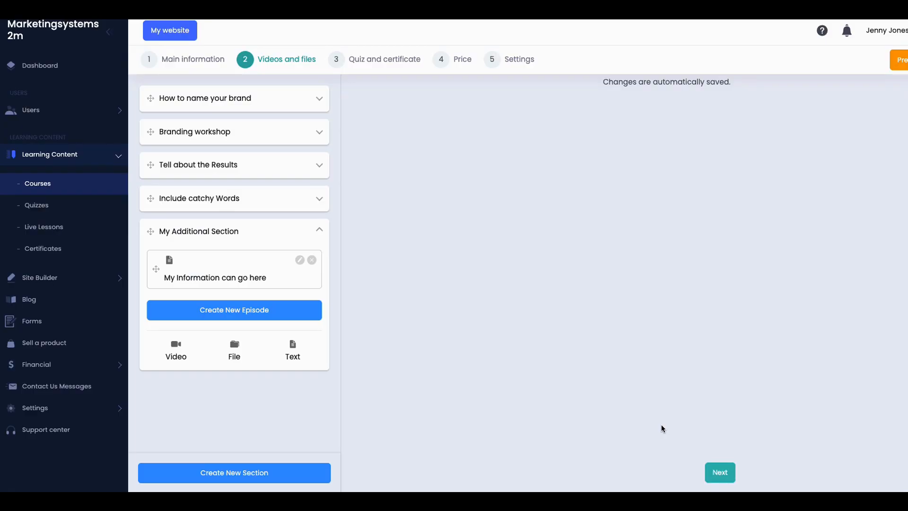
pyautogui.click(234, 348)
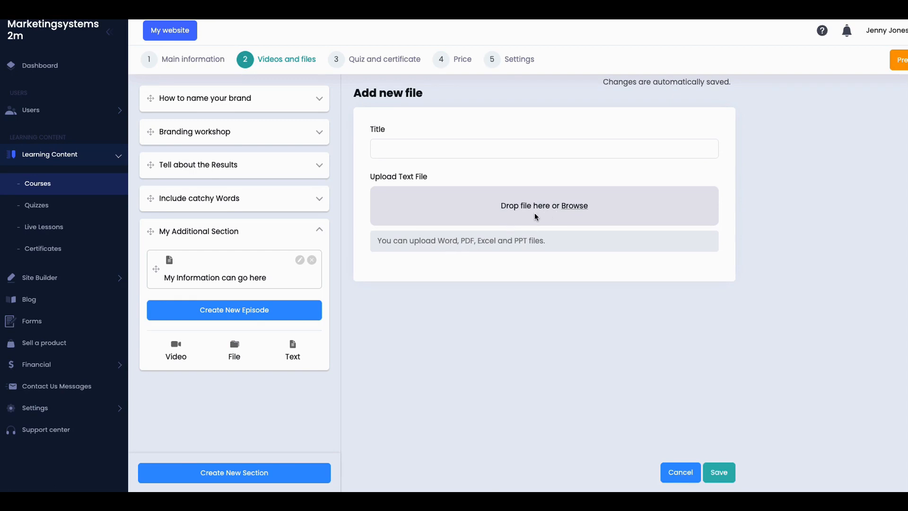
pyautogui.click(175, 351)
pyautogui.click(396, 279)
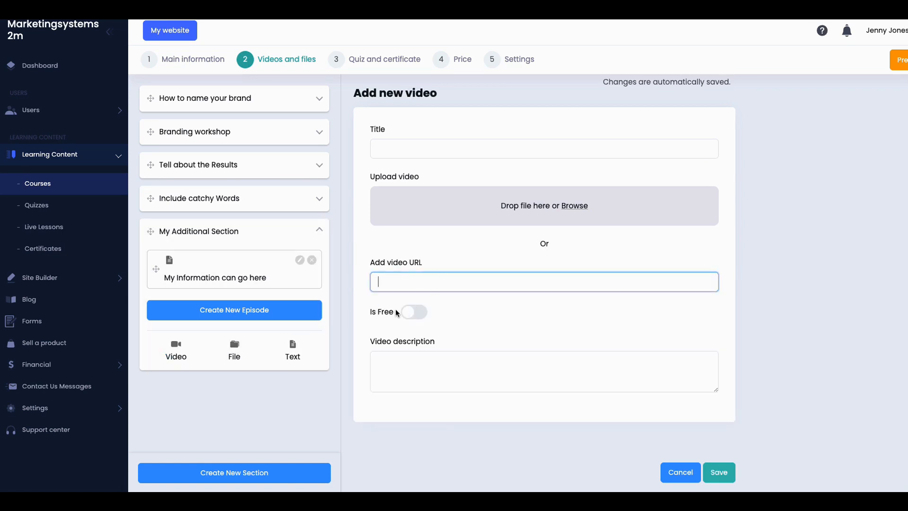
pyautogui.click(422, 312)
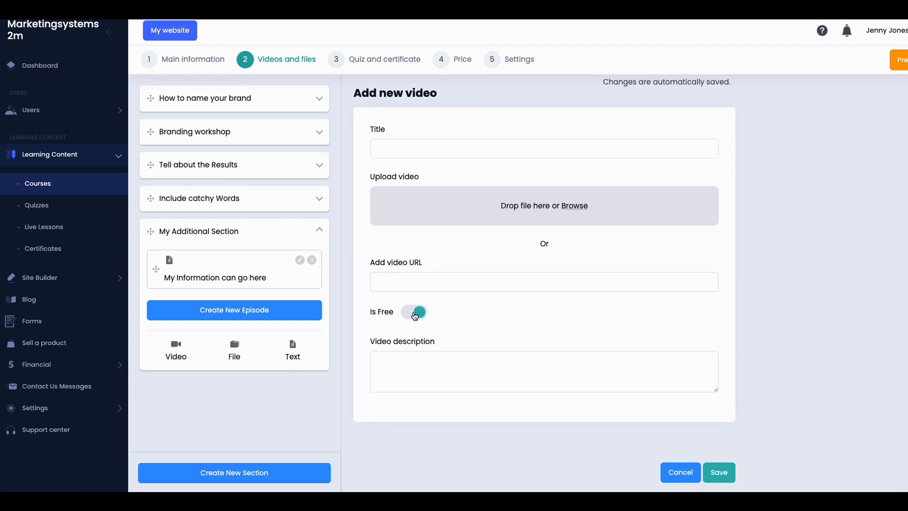
pyautogui.click(409, 314)
pyautogui.click(406, 279)
pyautogui.click(719, 472)
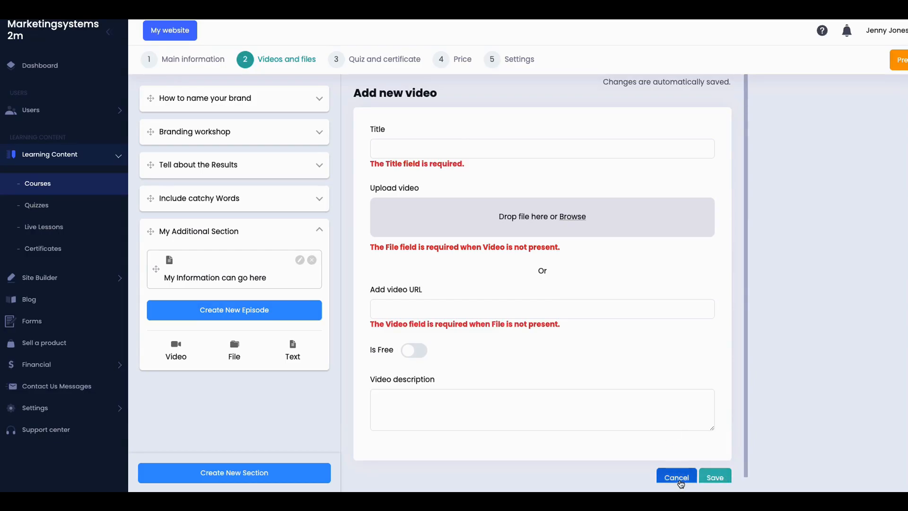
pyautogui.click(677, 477)
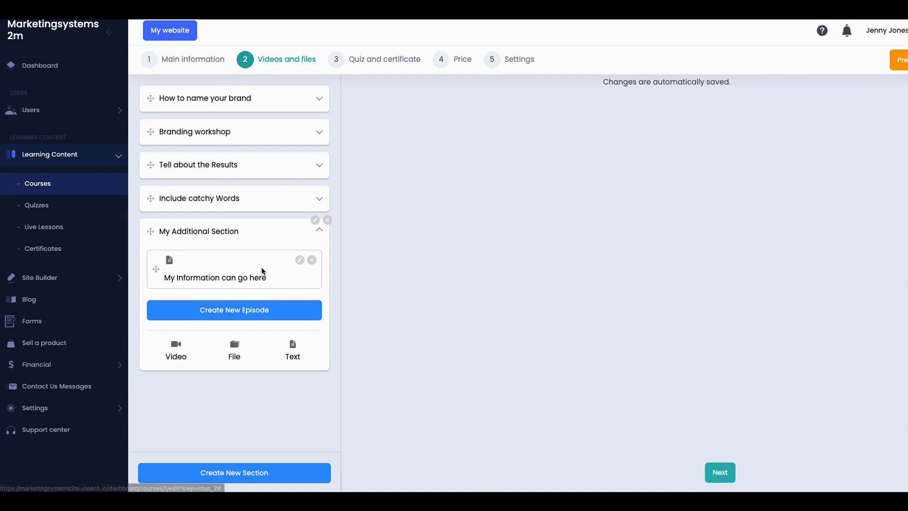
# Step: Copy the URL of the How to name your brand quiz from the Quizzes list
pyautogui.click(43, 211)
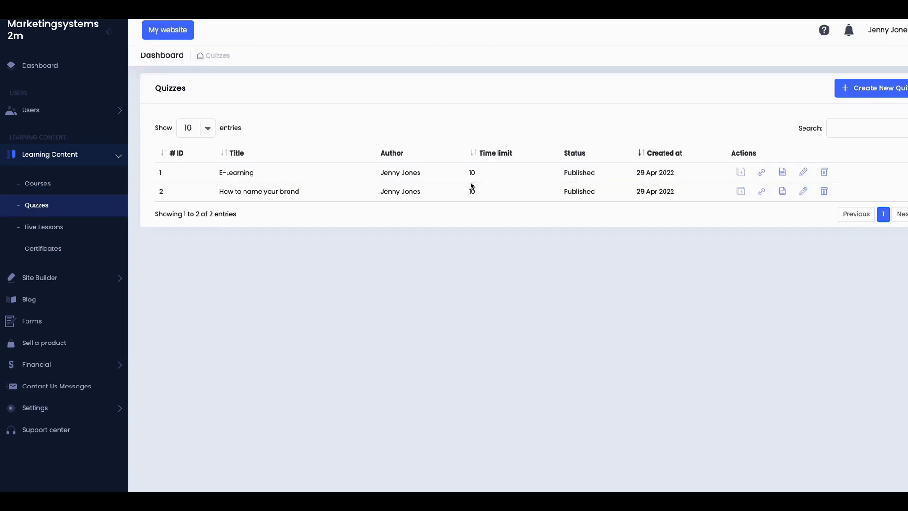
pyautogui.click(763, 193)
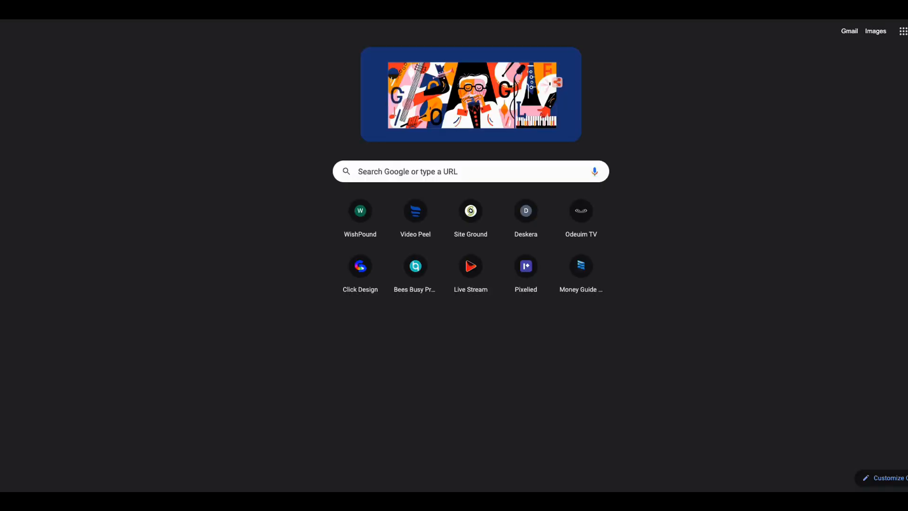
# Step: Paste the copied quiz link into the new tab's address bar and go to it
pyautogui.rightClick(124, 5)
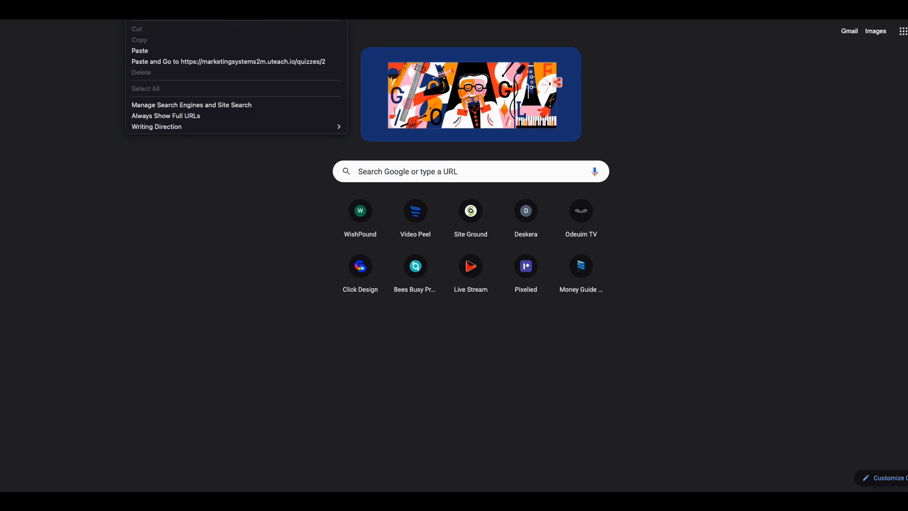
pyautogui.click(151, 63)
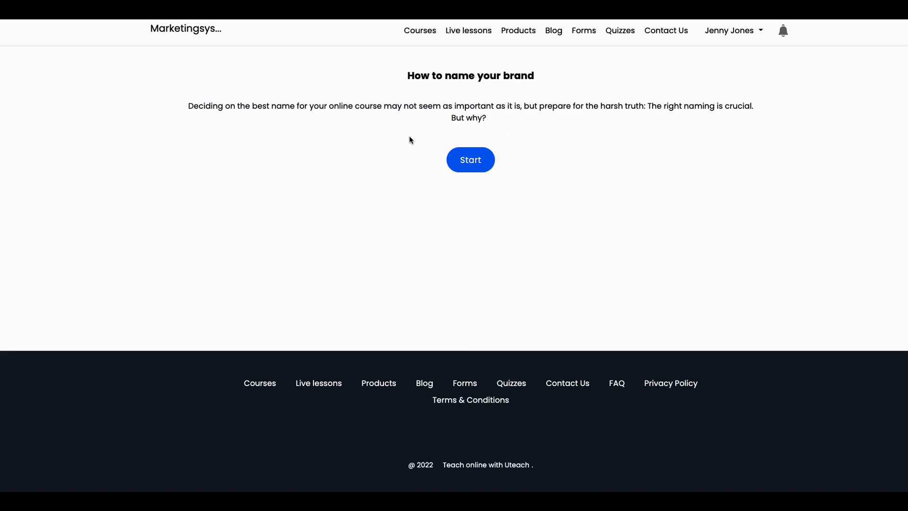
# Step: Start the How to name your brand quiz, look through its five questions, and confirm submission
pyautogui.click(481, 161)
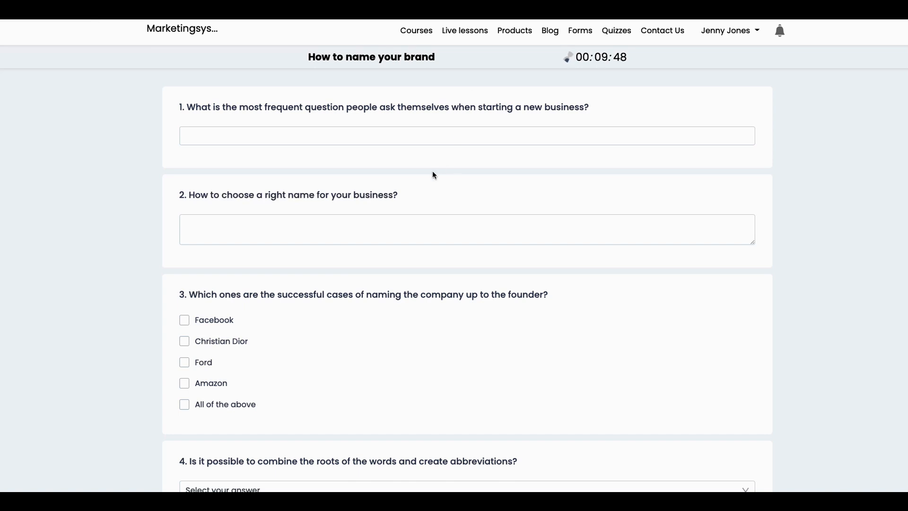
pyautogui.scroll(-3, 418, 163)
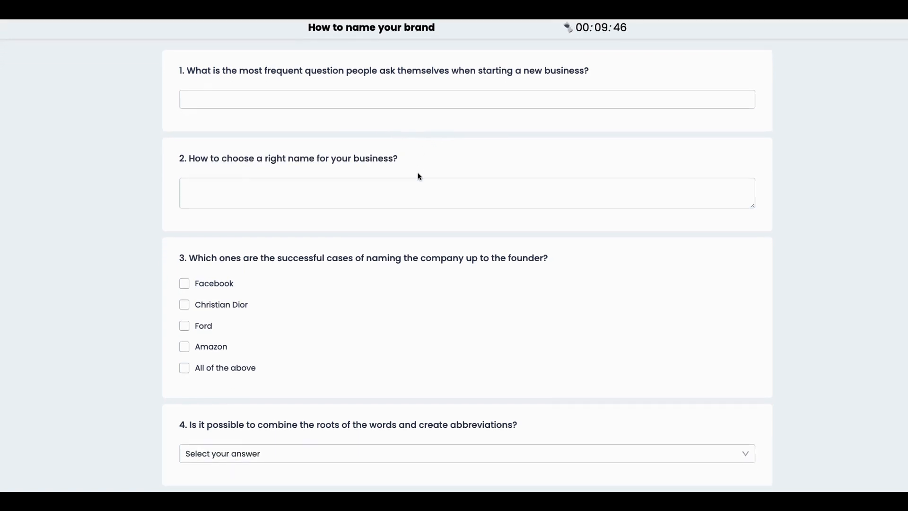
pyautogui.scroll(-2, 325, 234)
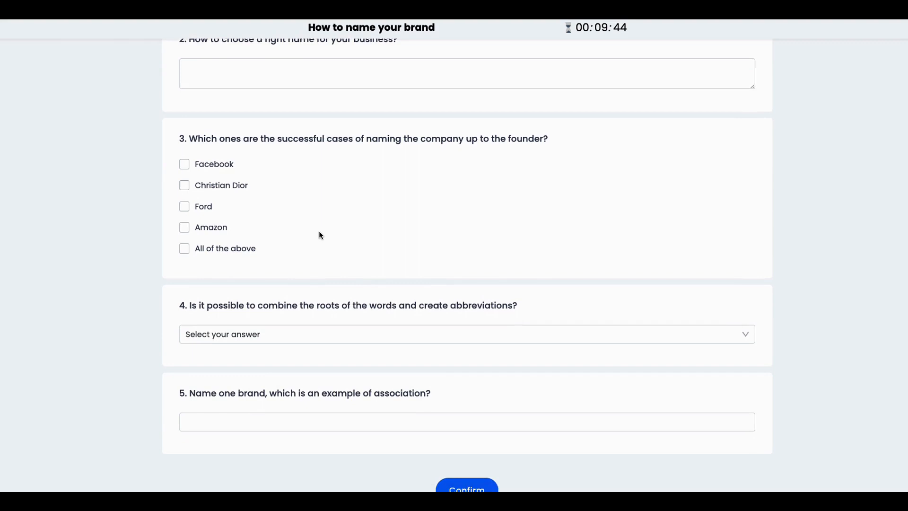
pyautogui.scroll(5, 328, 250)
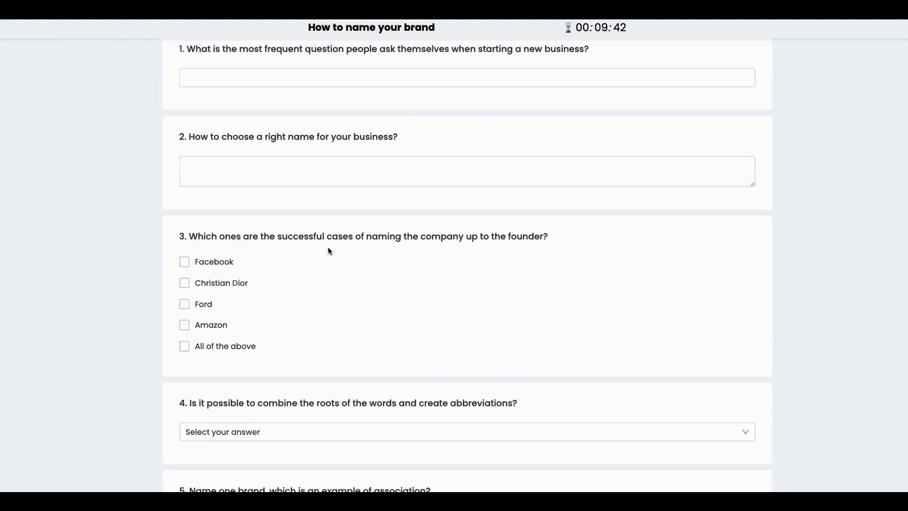
pyautogui.scroll(-6, 328, 250)
pyautogui.click(457, 364)
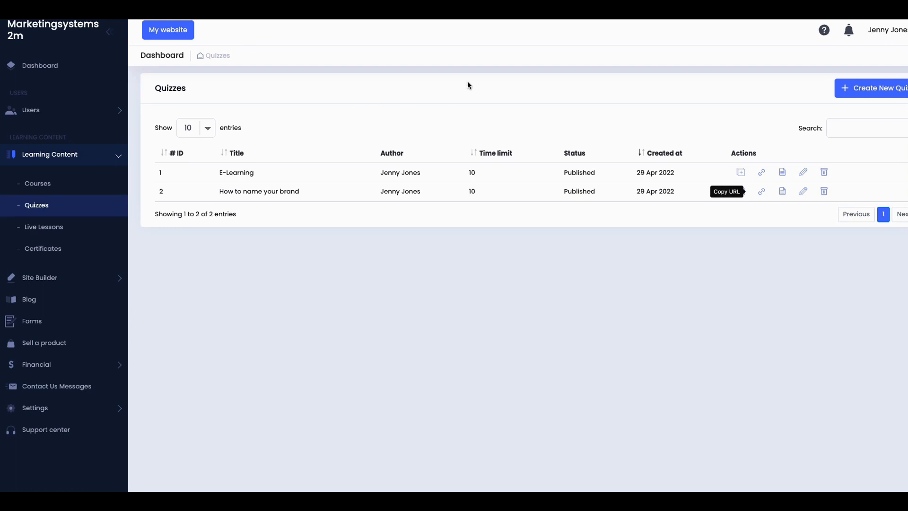
# Step: Switch to Live Lessons to see the free offline and $30 online lessons
pyautogui.click(43, 228)
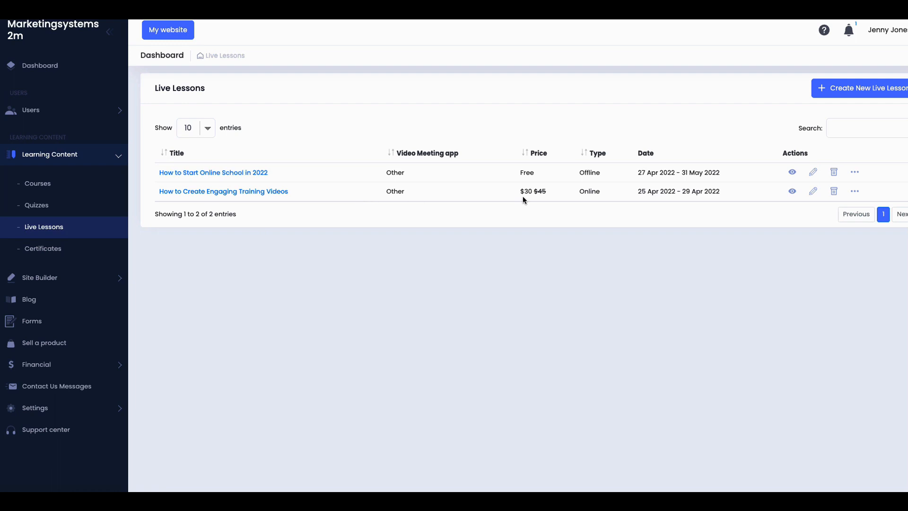
# Step: View How to Start Online School in 2022's sessions and the 27 Apr 2022 session's recordings
pyautogui.click(794, 174)
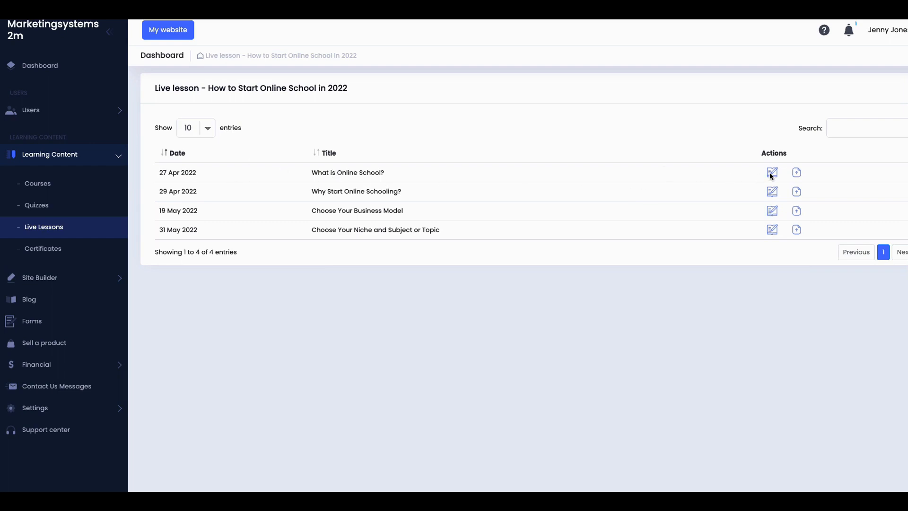
pyautogui.click(798, 174)
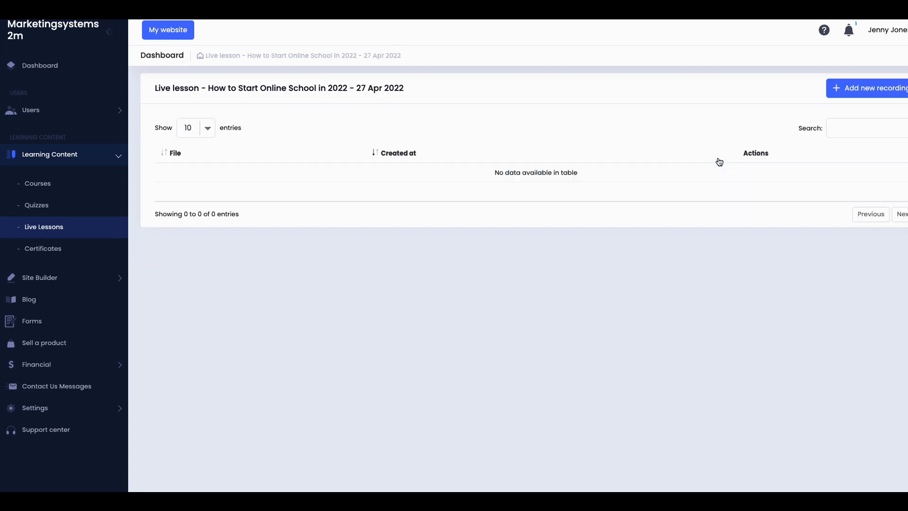
# Step: Look at the Add new recording link and upload options, cancel without adding, then open the public website
pyautogui.click(867, 92)
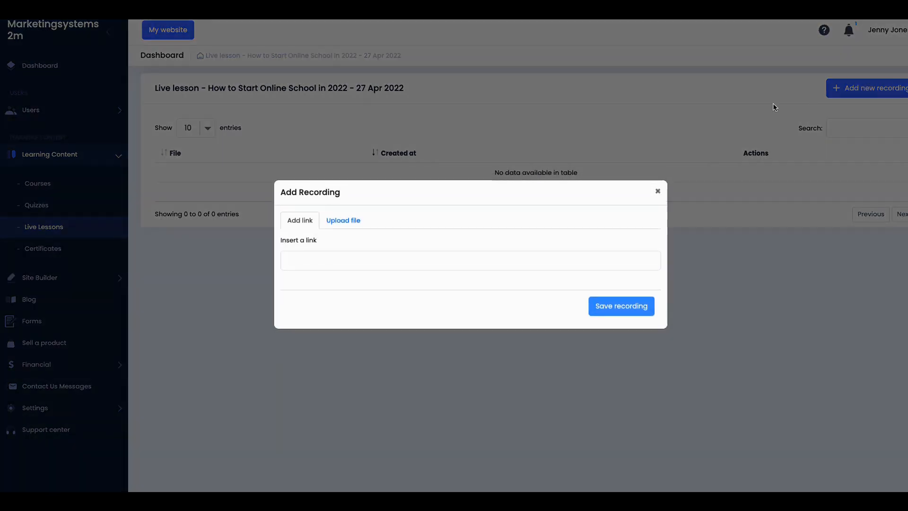
pyautogui.click(317, 269)
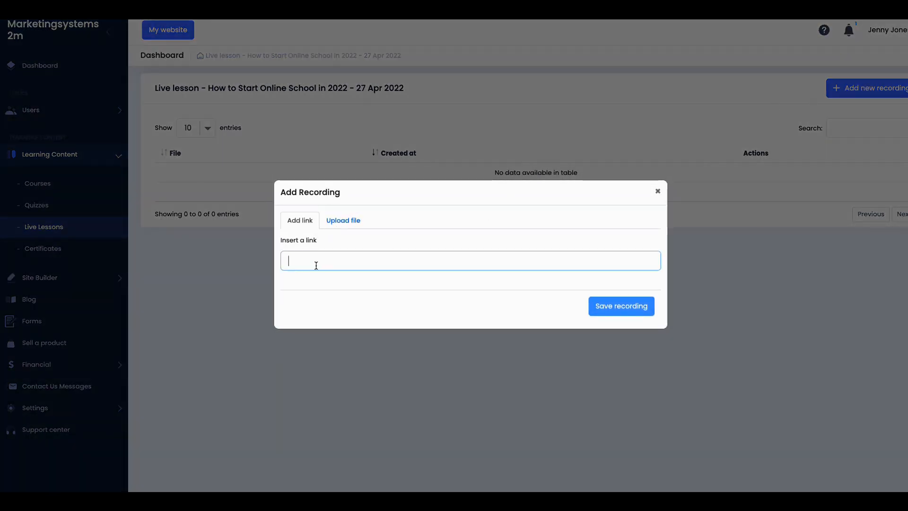
pyautogui.click(345, 226)
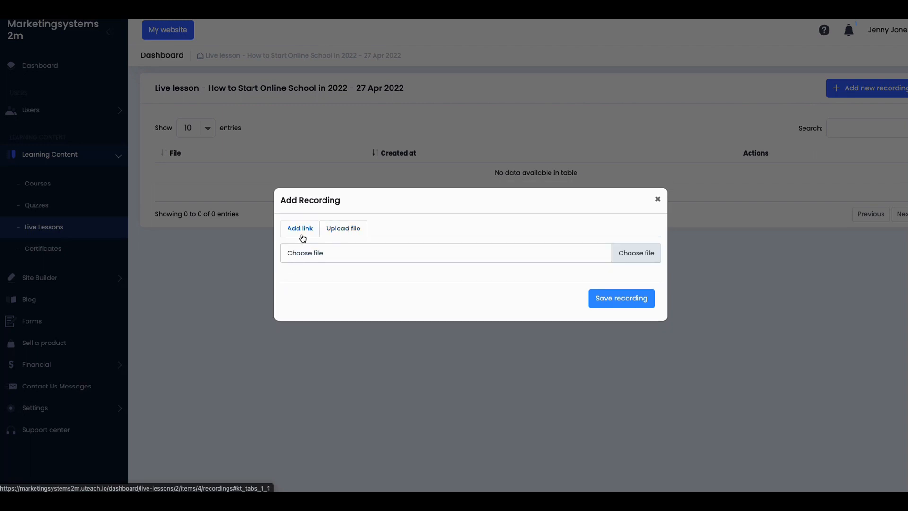
pyautogui.click(657, 201)
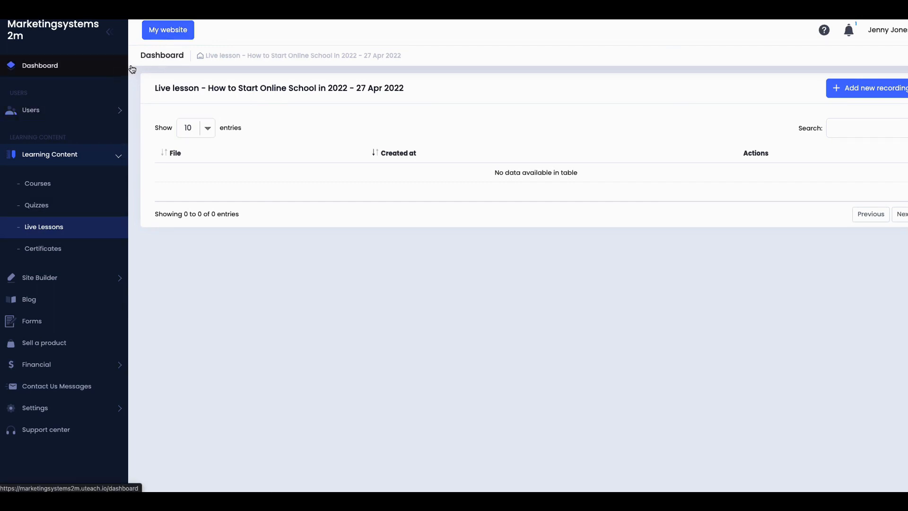
pyautogui.click(162, 32)
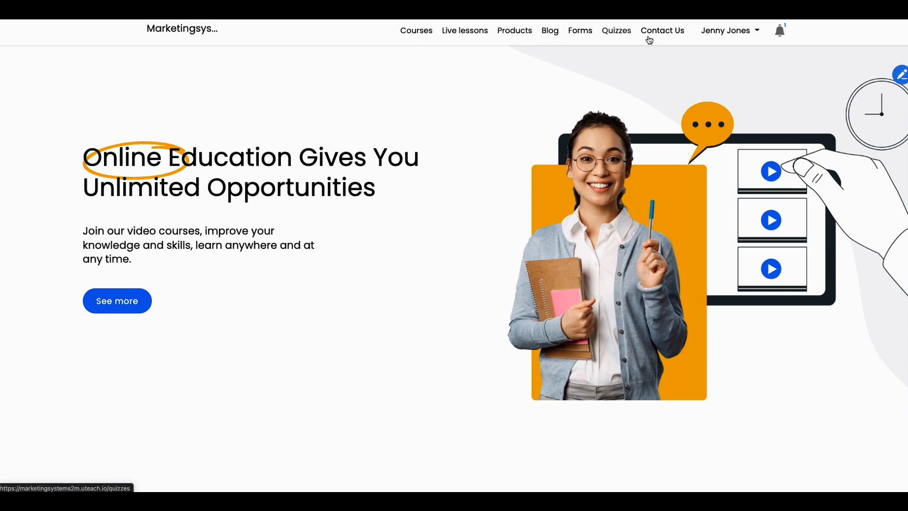
# Step: Browse the public site's Blog and Products pages, ending on the Upcoming live lessons page
pyautogui.click(699, 37)
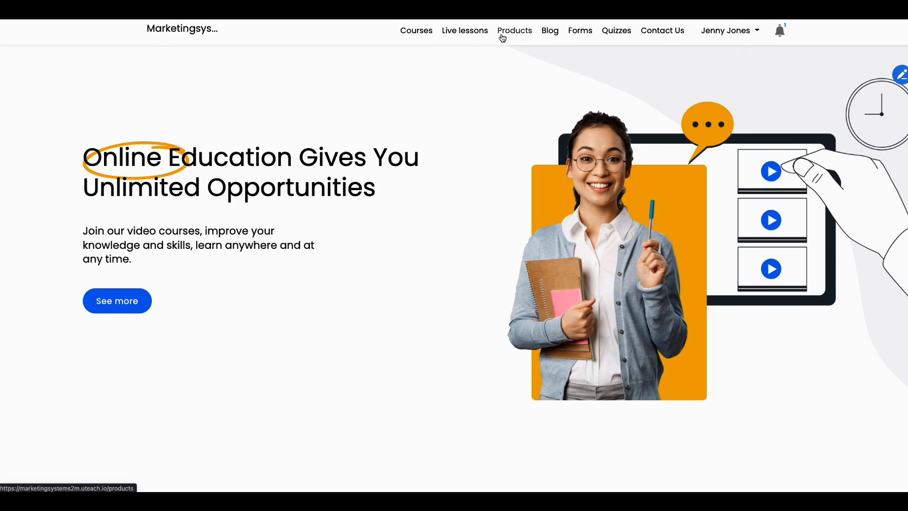
pyautogui.click(554, 33)
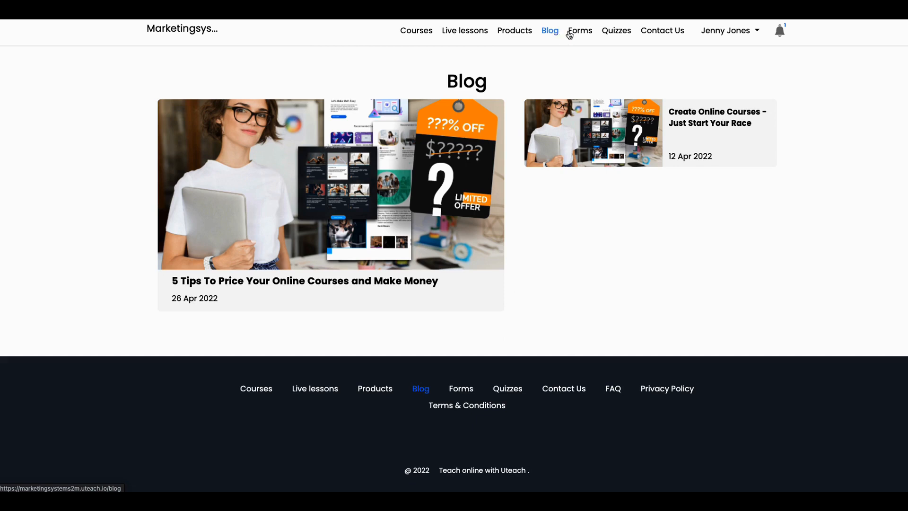
pyautogui.click(518, 33)
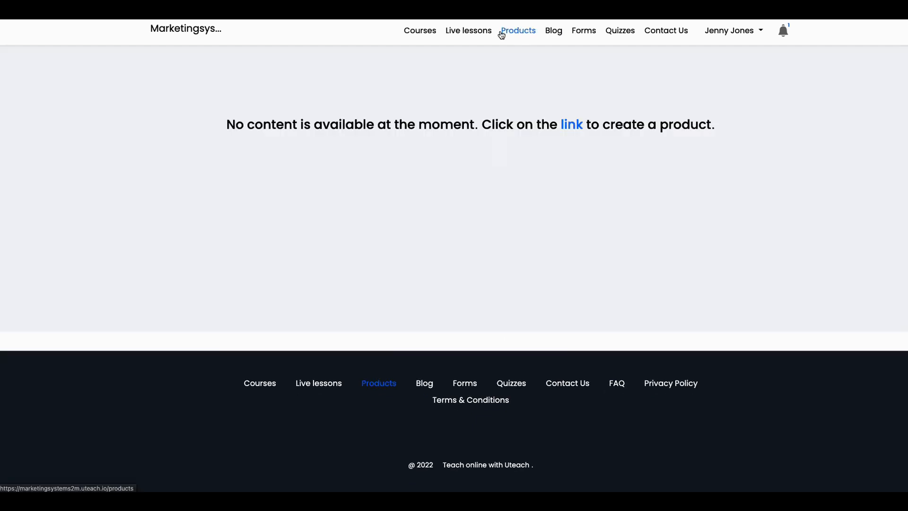
pyautogui.click(481, 37)
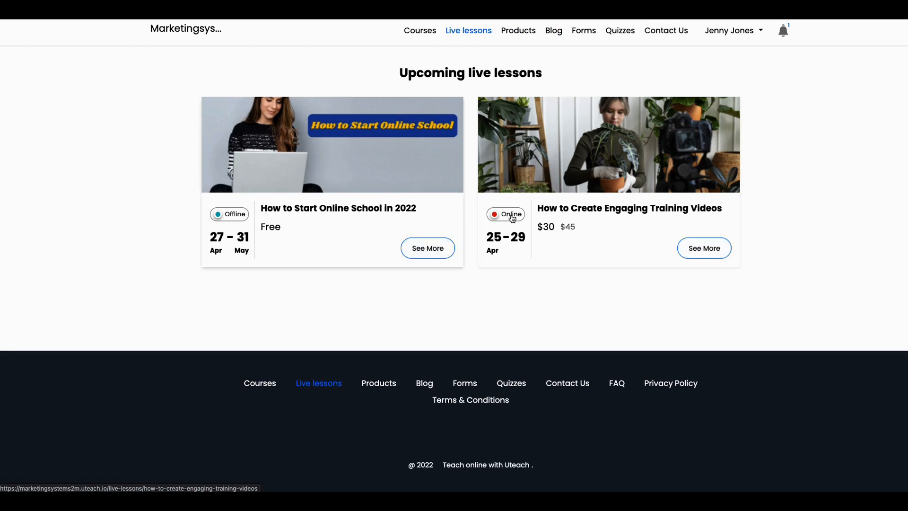
# Step: Open the How to Start Online School in 2022 live lesson and review its details
pyautogui.click(236, 217)
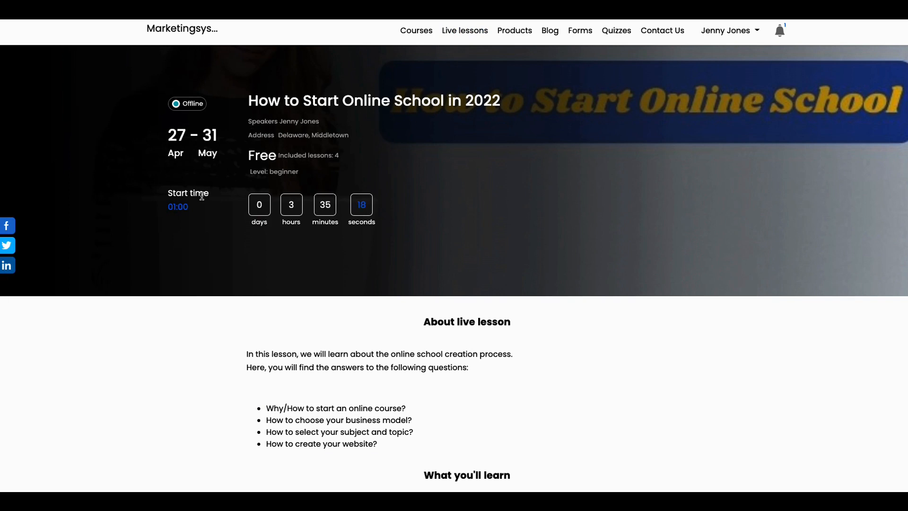
pyautogui.scroll(-3, 246, 269)
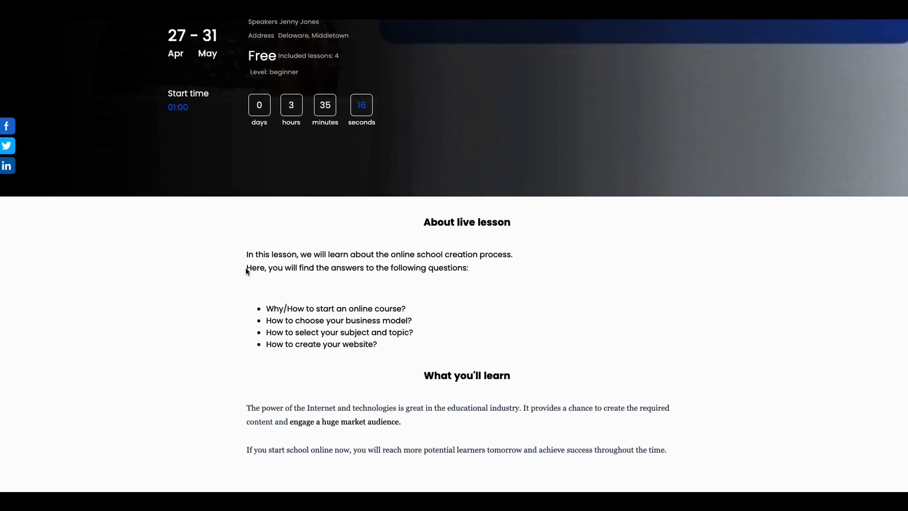
pyautogui.scroll(-1, 246, 269)
pyautogui.scroll(-4, 245, 268)
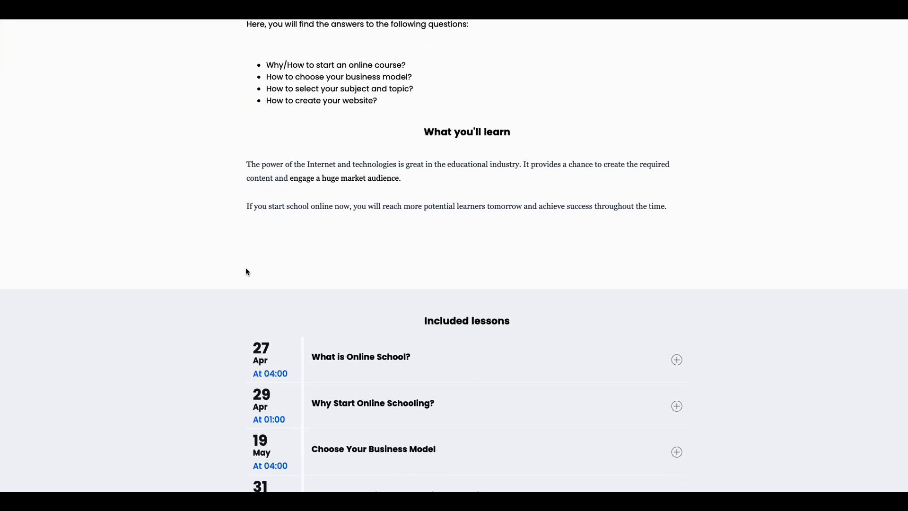
pyautogui.scroll(-7, 246, 271)
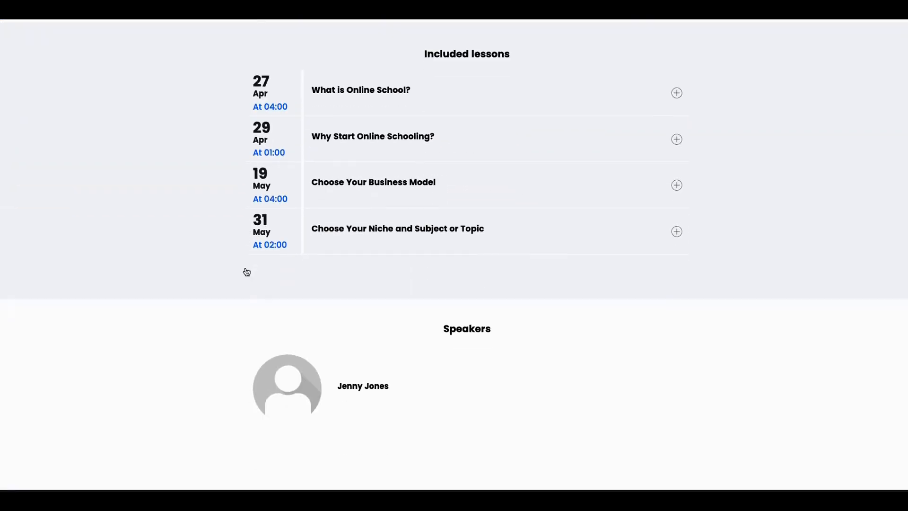
pyautogui.scroll(6, 246, 271)
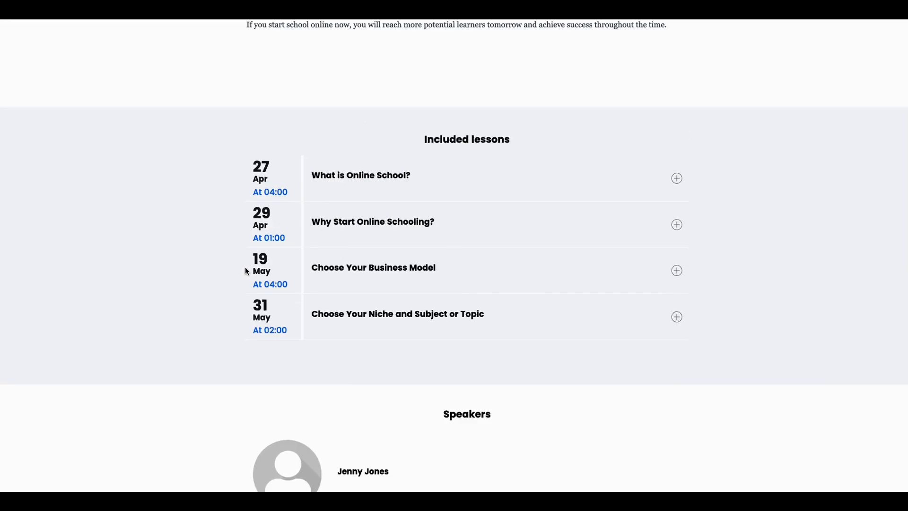
pyautogui.scroll(9, 246, 270)
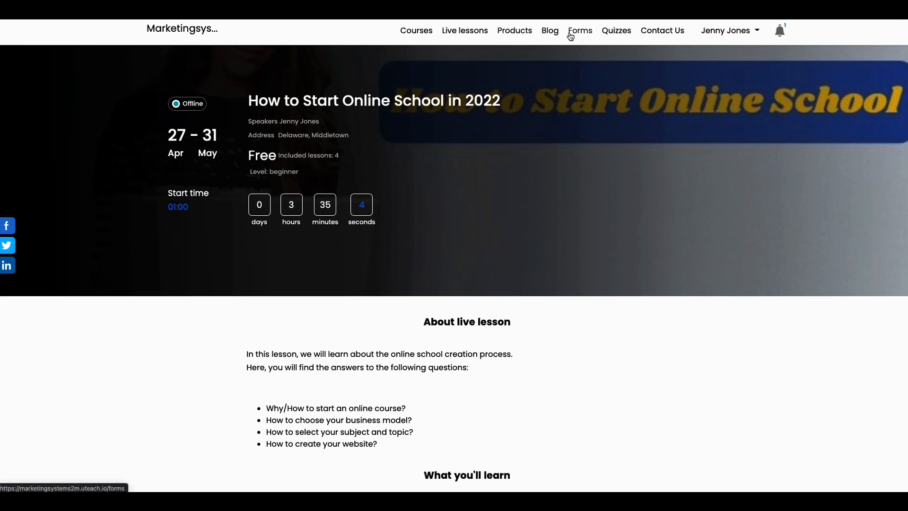
# Step: Check the site's Forms and Quizzes pages, then go to the dashboard's Certificates section
pyautogui.click(590, 34)
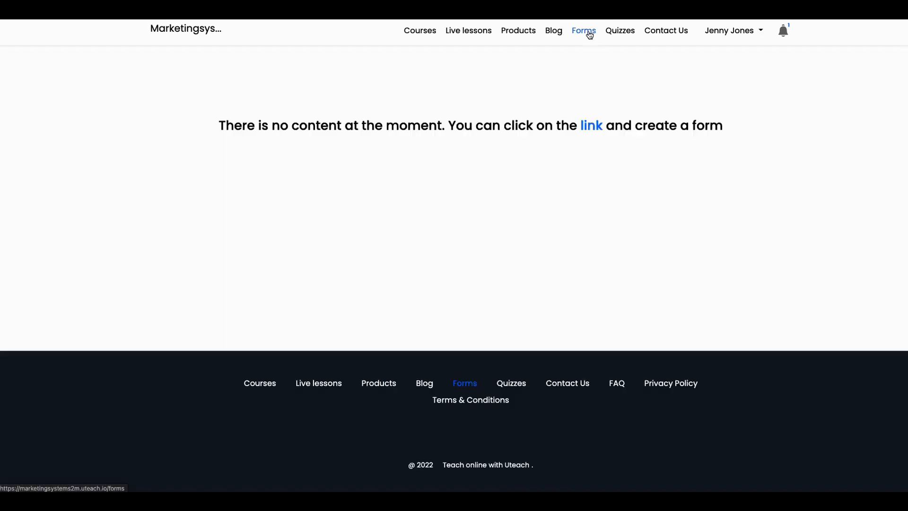
pyautogui.click(618, 31)
pyautogui.moveTo(458, 202)
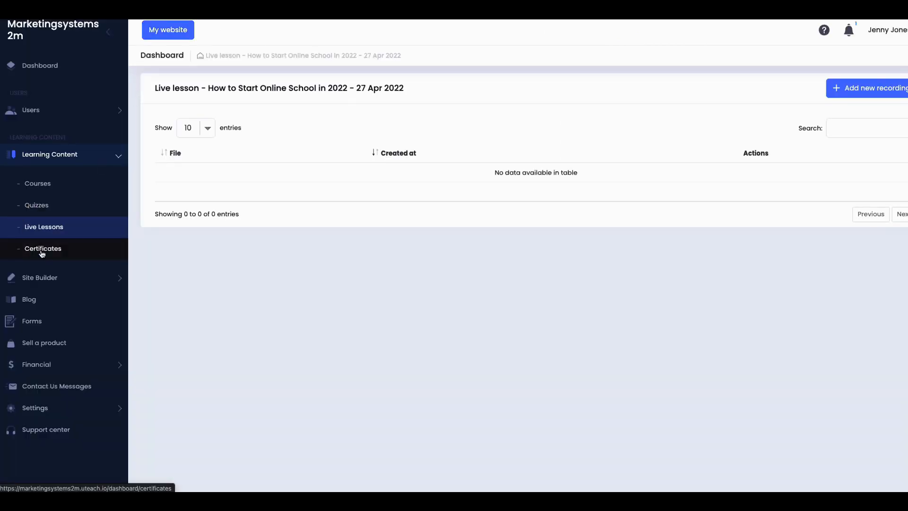
pyautogui.click(43, 251)
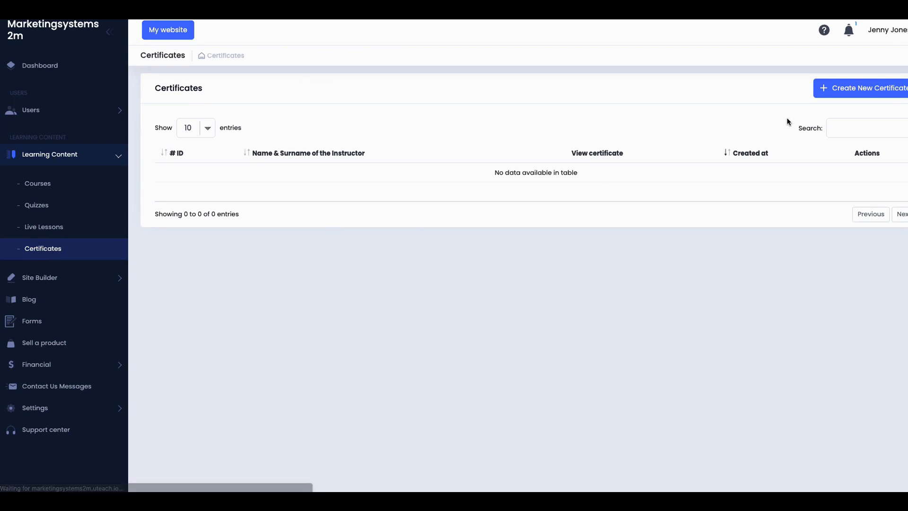
# Step: Start a new certificate and browse for a logo image to upload
pyautogui.click(857, 90)
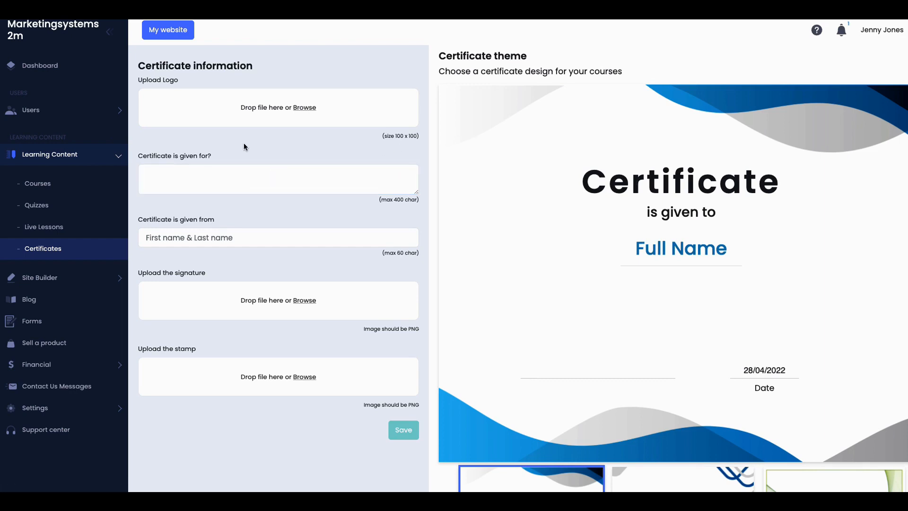
pyautogui.click(300, 108)
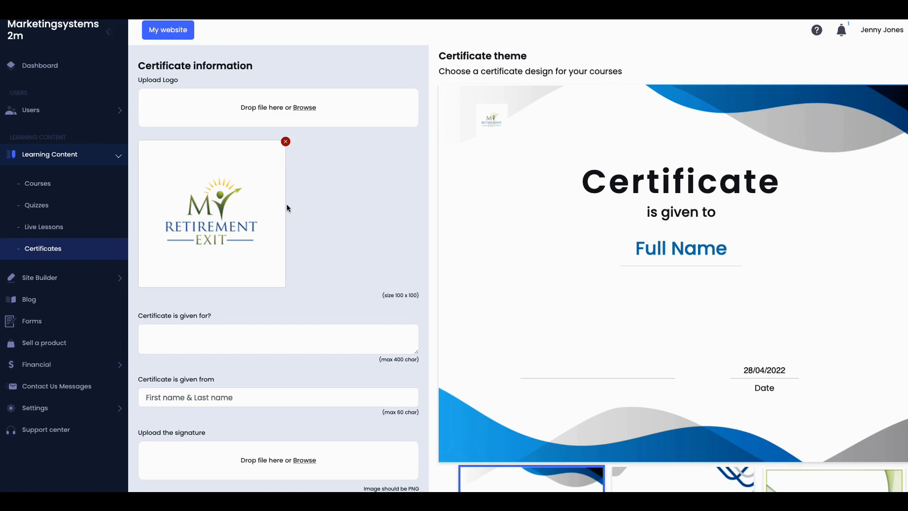
# Step: Enter 'Successfully Completing Mastery of Marketing' as what the certificate is given for, correcting typos
pyautogui.scroll(-1, 257, 246)
pyautogui.click(225, 289)
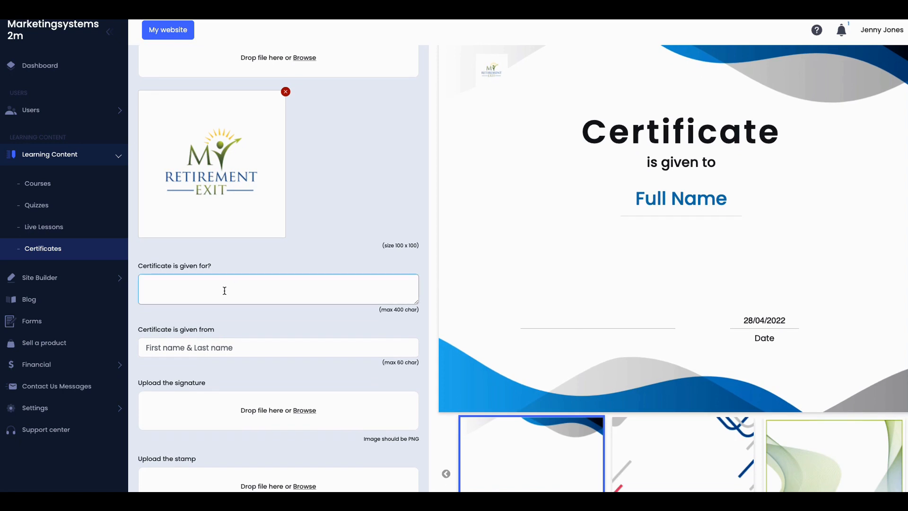
pyautogui.write('S')
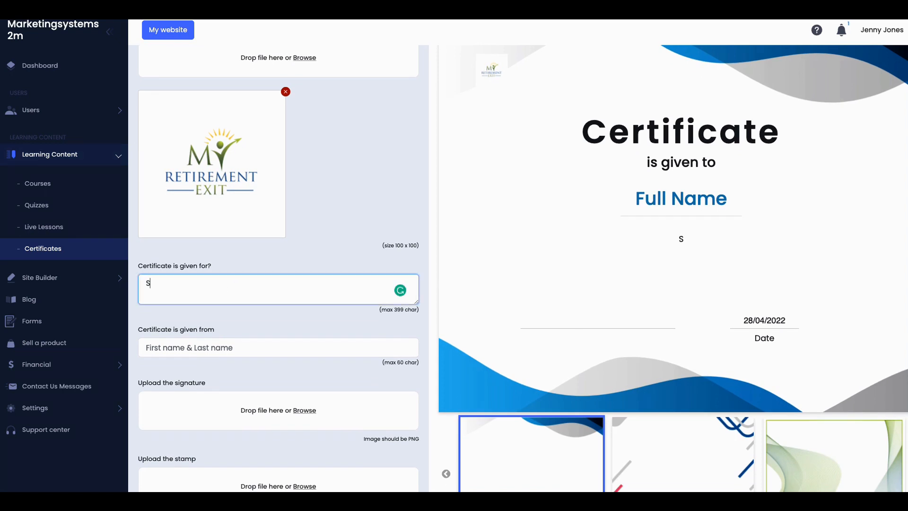
pyautogui.write('uccessfully')
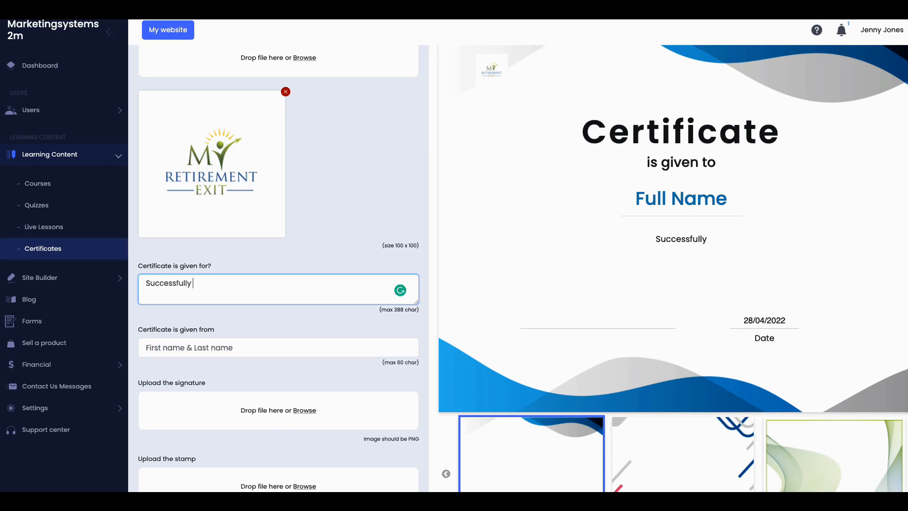
pyautogui.write('  compl')
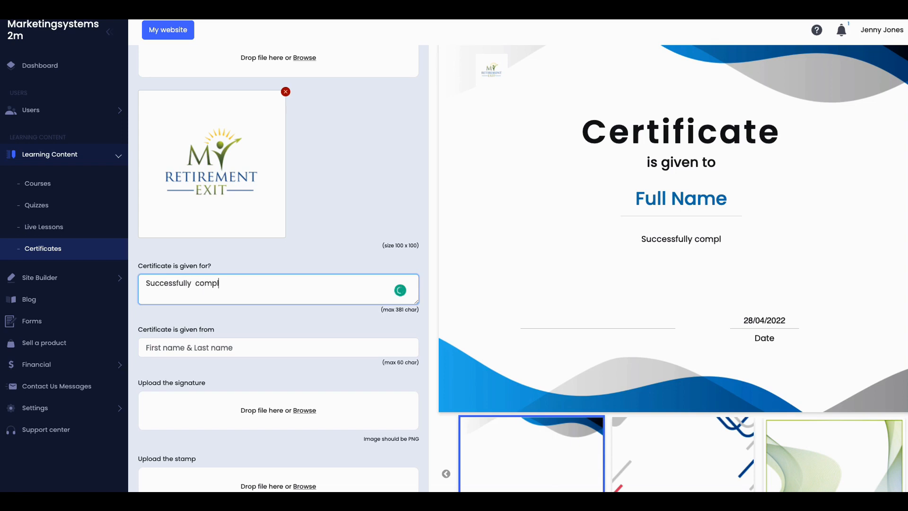
pyautogui.write('et')
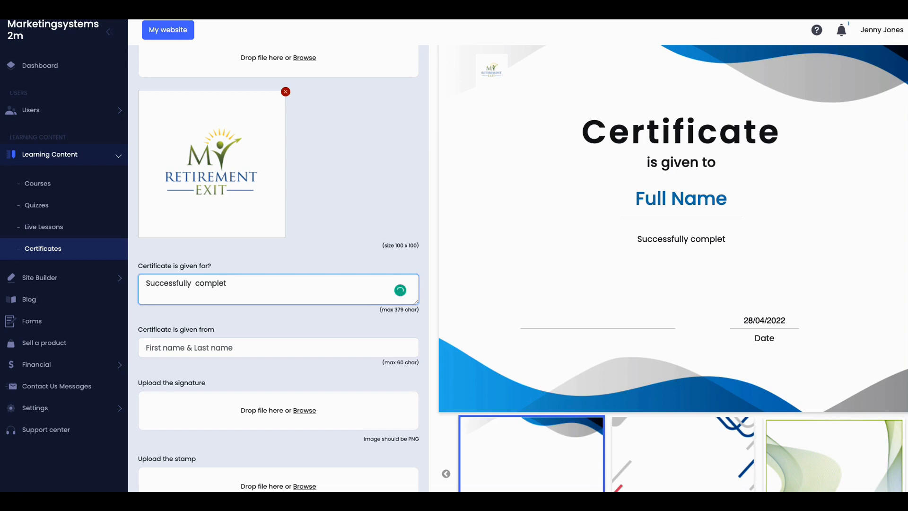
pyautogui.write('ing an a')
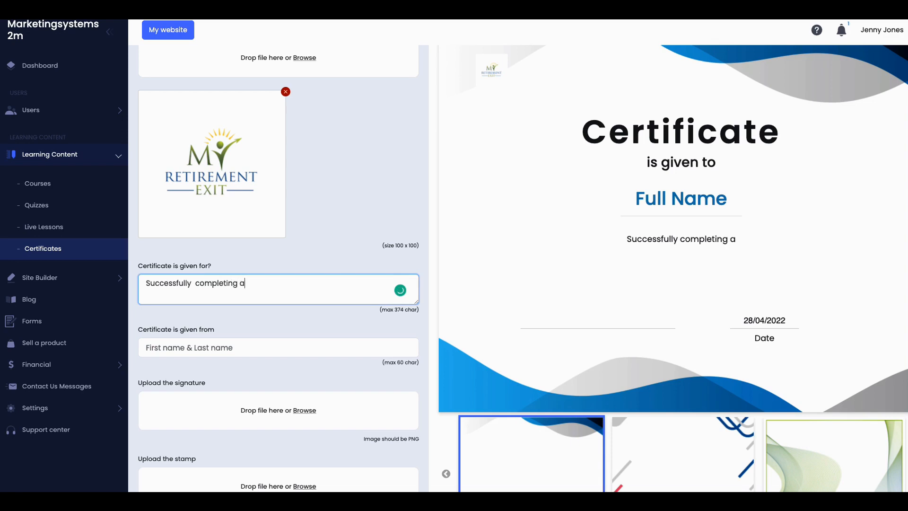
pyautogui.press('BackSpace')
pyautogui.press('BackSpace')
pyautogui.press('BackSpace')
pyautogui.press('BackSpace')
pyautogui.press('BackSpace')
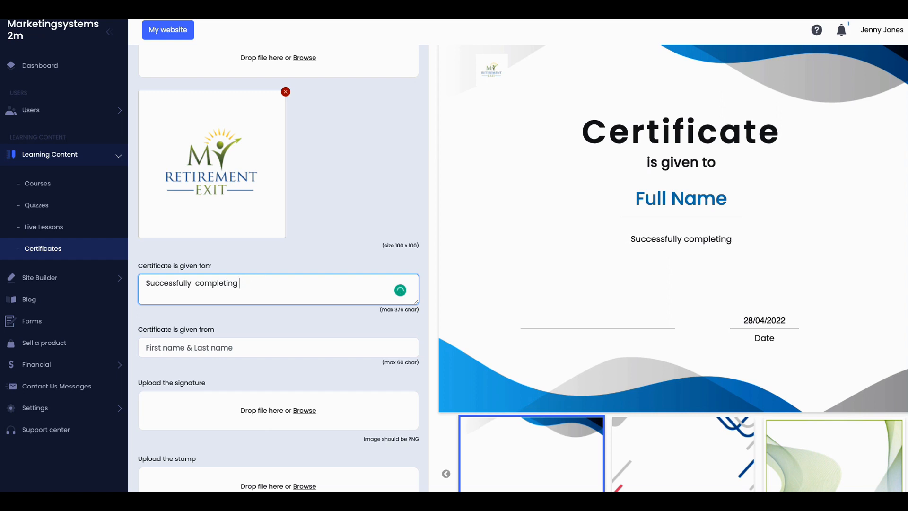
pyautogui.write('Masteray')
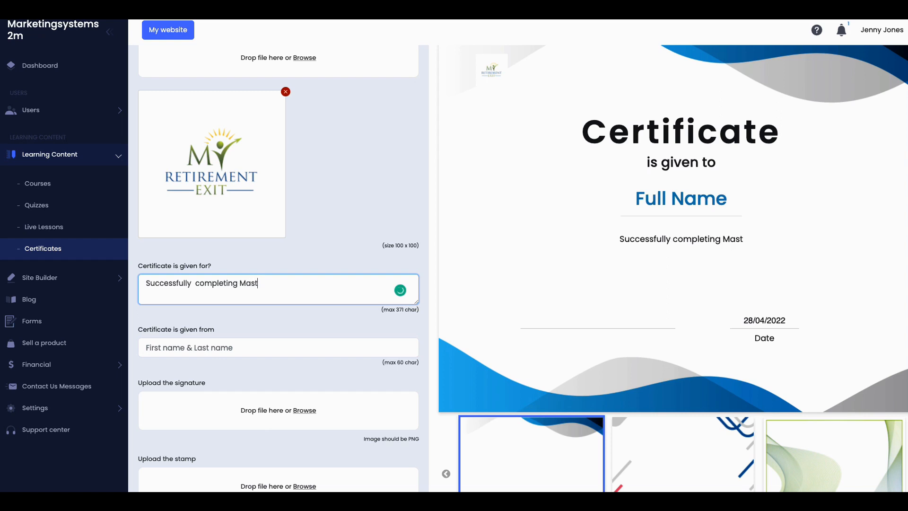
pyautogui.press('BackSpace')
pyautogui.press('BackSpace')
pyautogui.write('y')
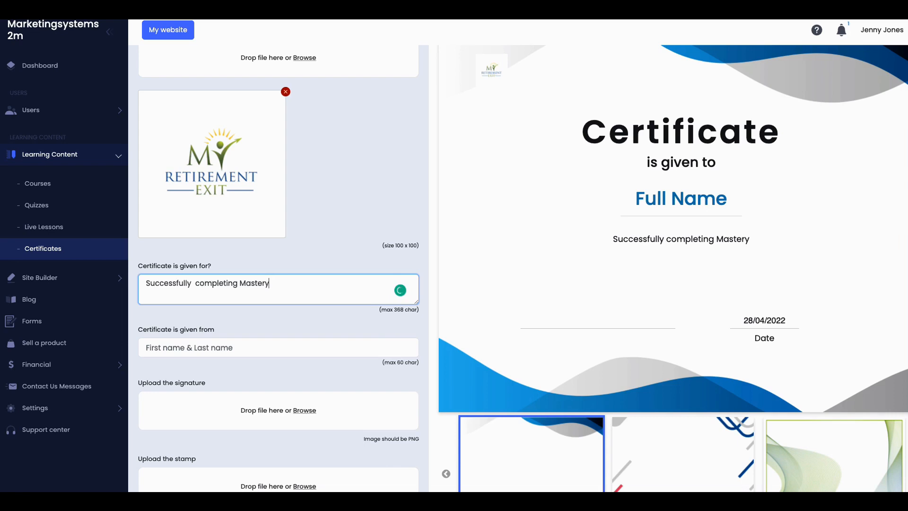
pyautogui.write(' of Marketing')
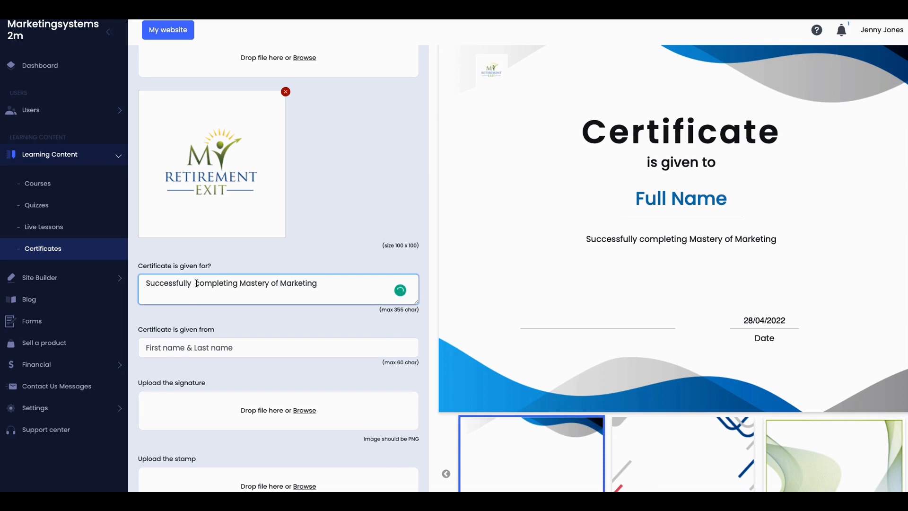
pyautogui.click(196, 283)
pyautogui.press('Delete')
# Step: Capitalise 'Completing' and enter the issuer's full name on the certificate
pyautogui.write('C')
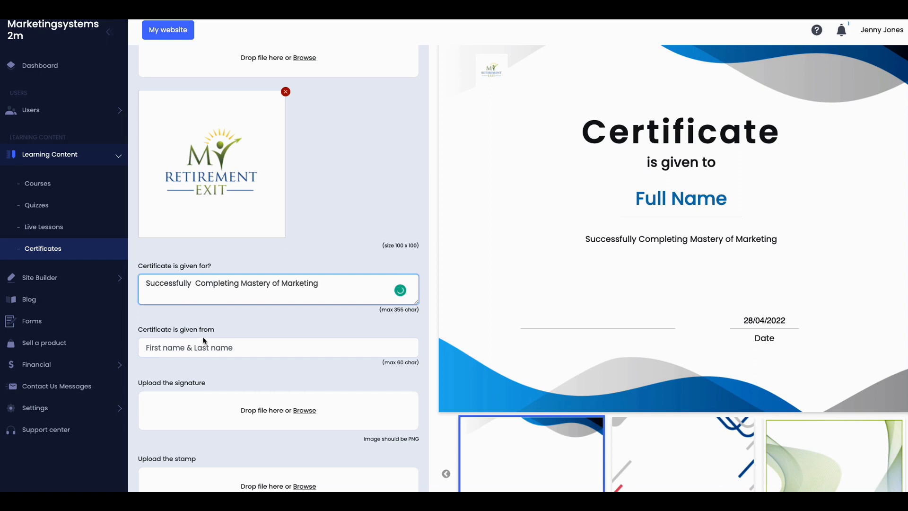
pyautogui.click(220, 348)
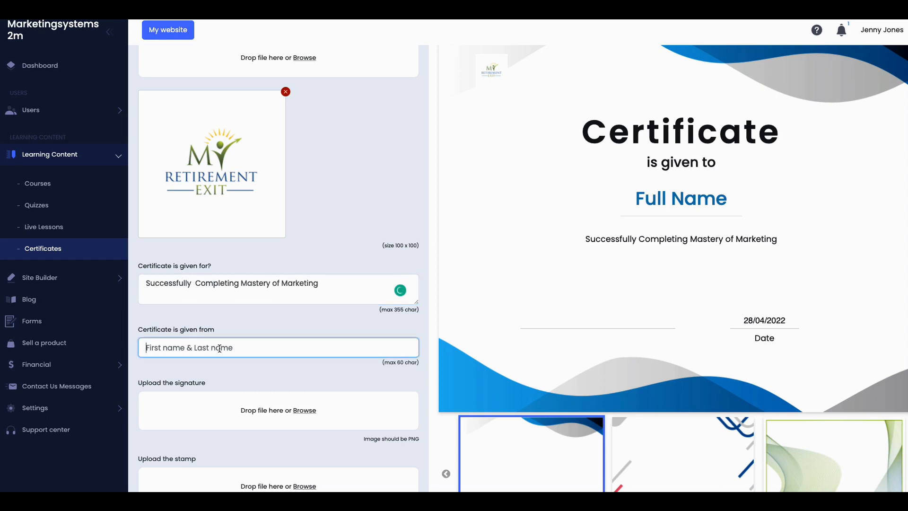
pyautogui.scroll(-2, 282, 384)
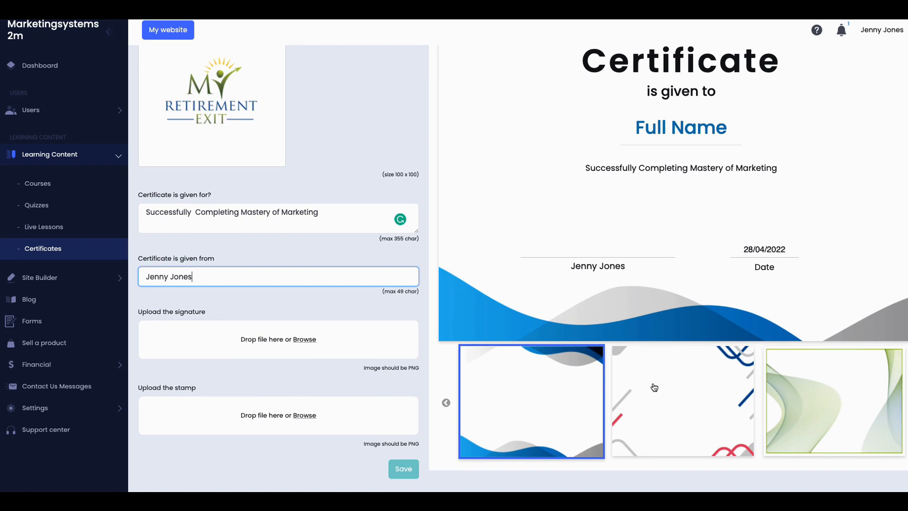
pyautogui.scroll(3, 654, 390)
pyautogui.scroll(-2, 654, 391)
pyautogui.scroll(-1, 655, 391)
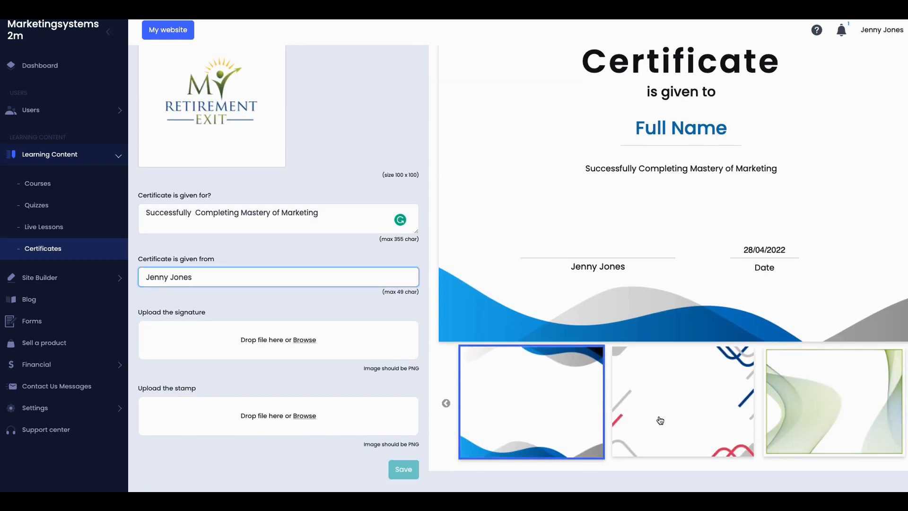
# Step: Switch the certificate to the green theme and save the certificate settings
pyautogui.click(797, 406)
pyautogui.scroll(3, 698, 394)
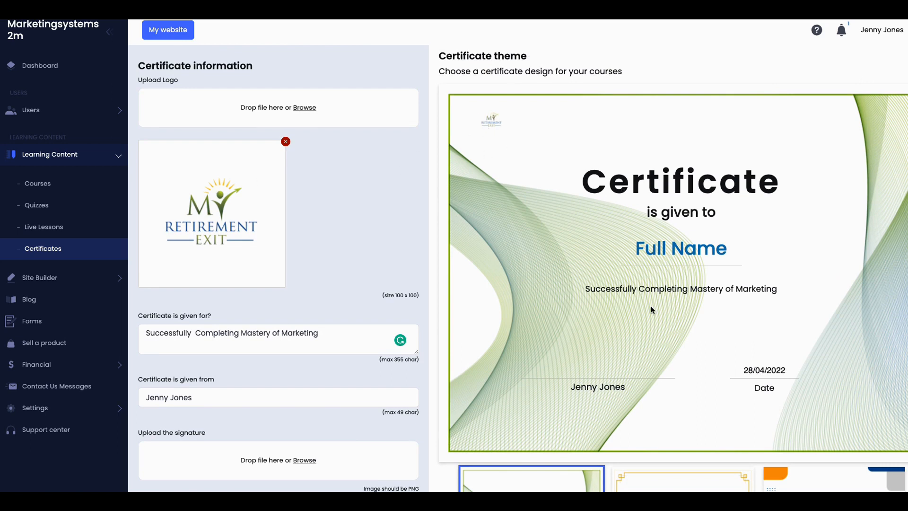
pyautogui.scroll(-3, 637, 333)
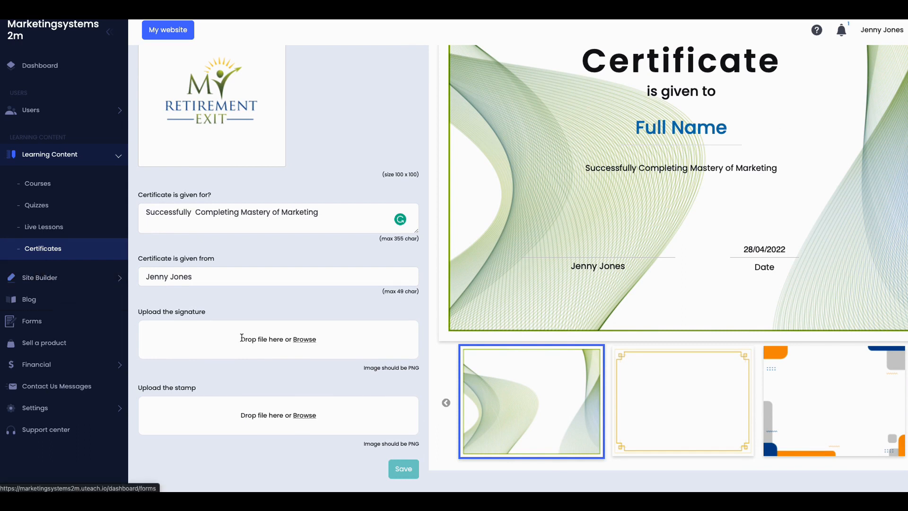
pyautogui.click(402, 470)
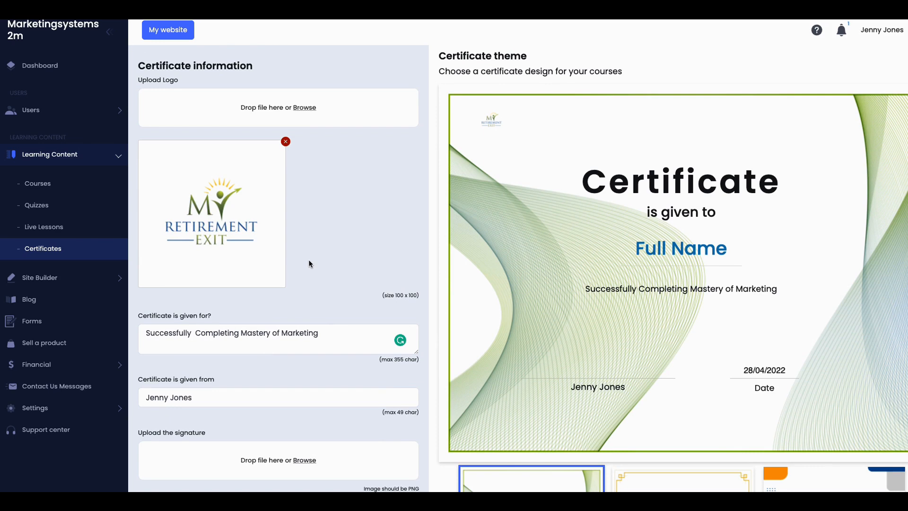
pyautogui.scroll(-3, 308, 260)
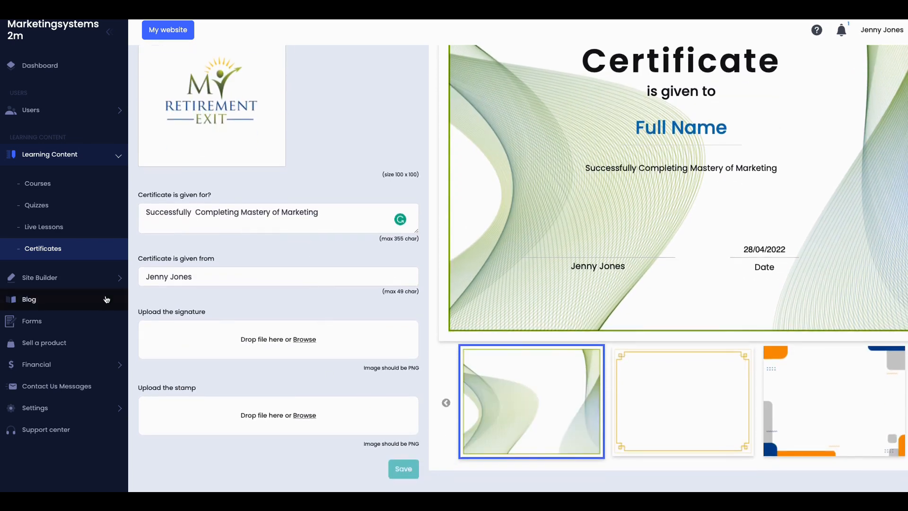
# Step: Open the Theme explorer template gallery and preview the Languages template as a full page
pyautogui.click(46, 279)
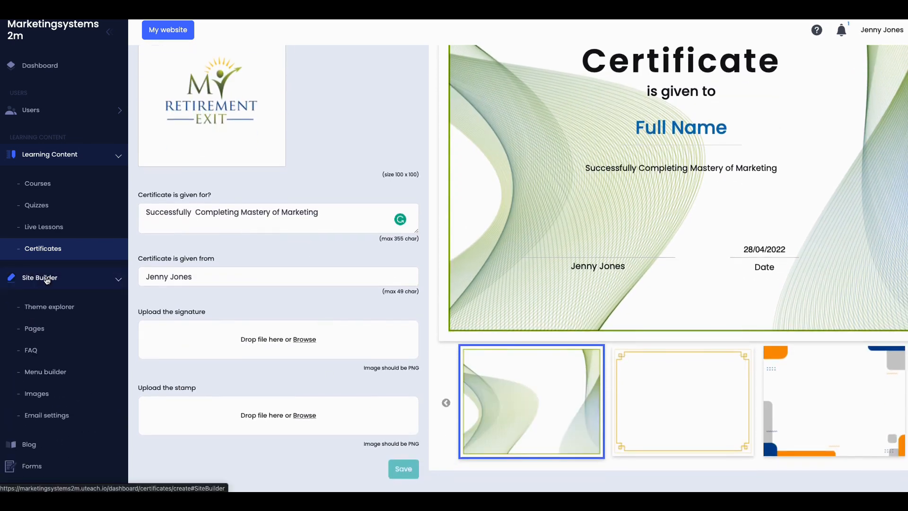
pyautogui.click(46, 312)
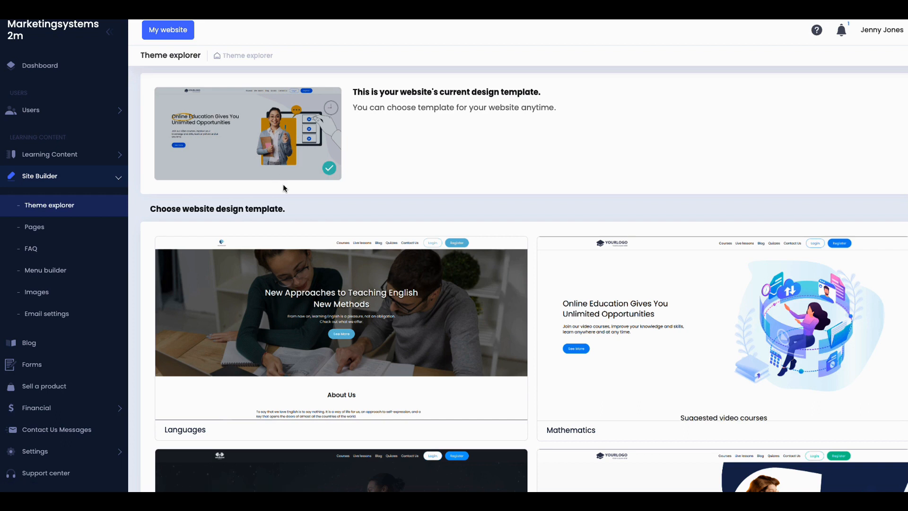
pyautogui.scroll(-1, 351, 285)
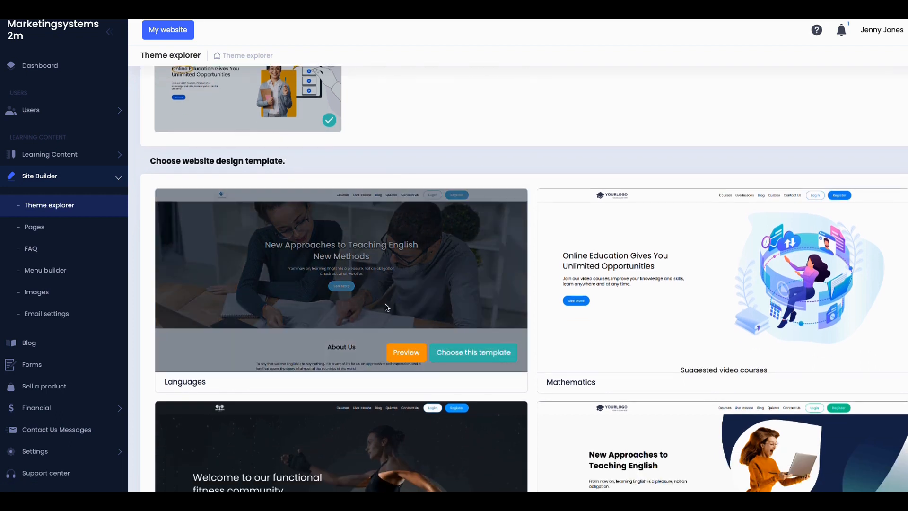
pyautogui.click(408, 354)
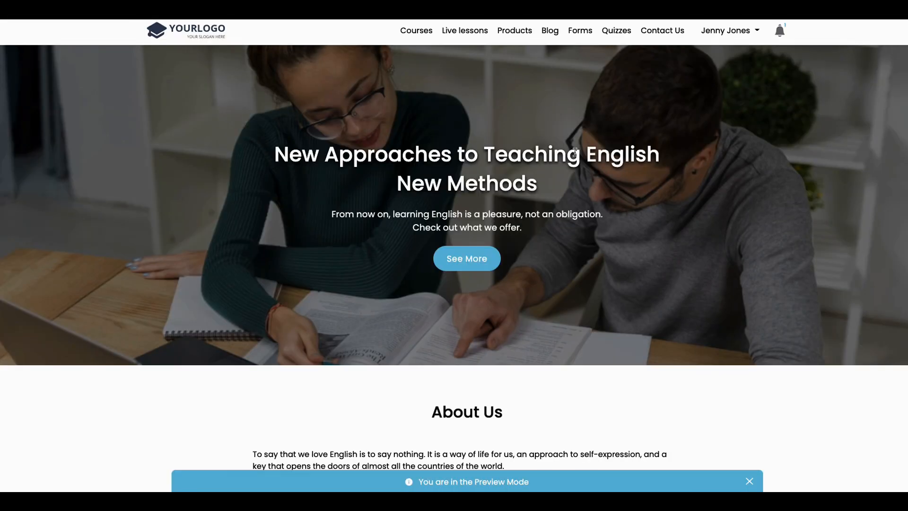
pyautogui.scroll(-10, 489, 237)
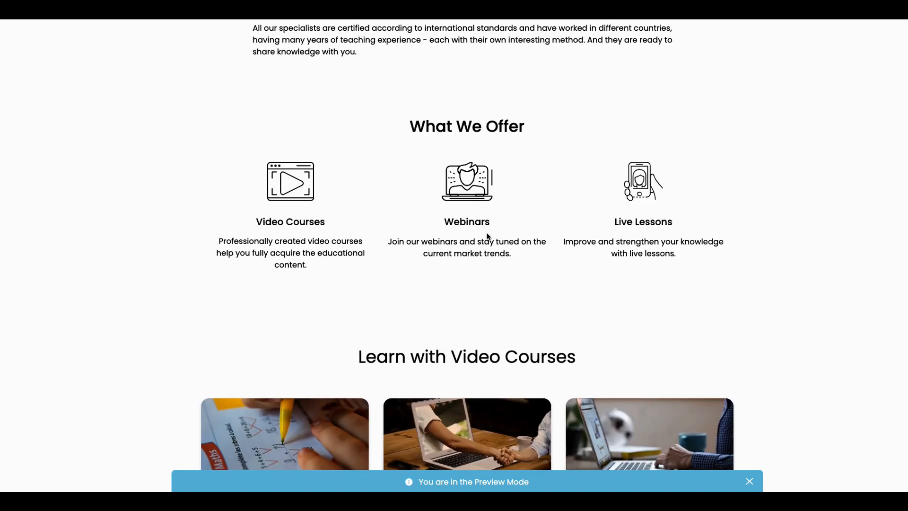
pyautogui.scroll(-5, 488, 236)
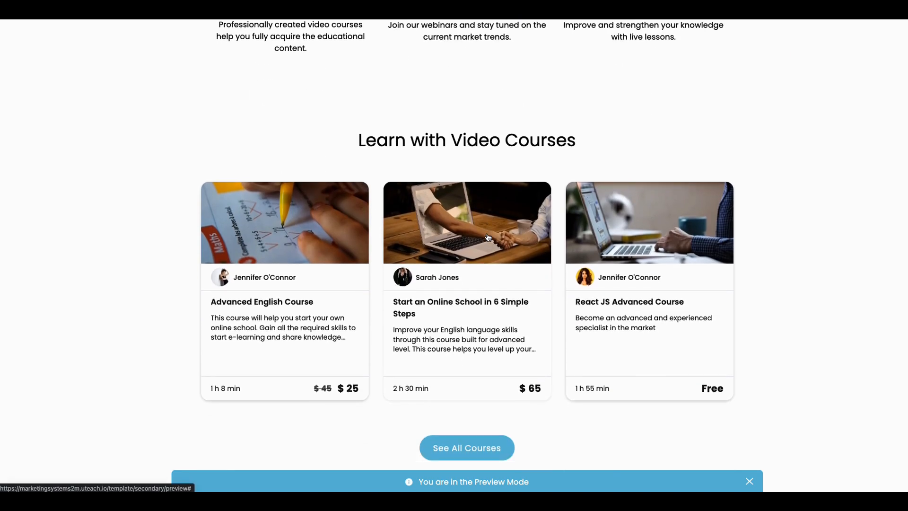
pyautogui.scroll(15, 488, 236)
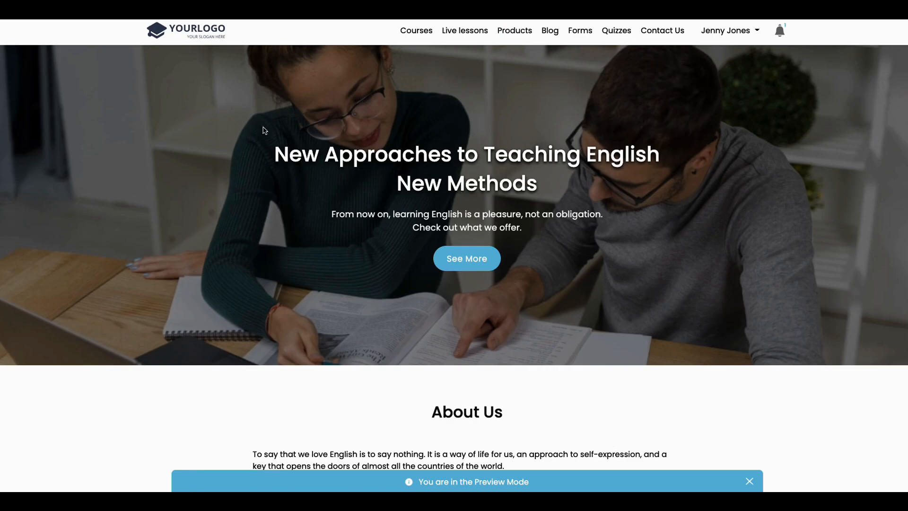
# Step: Apply the Languages template to the website, confirming the switch
pyautogui.click(159, 10)
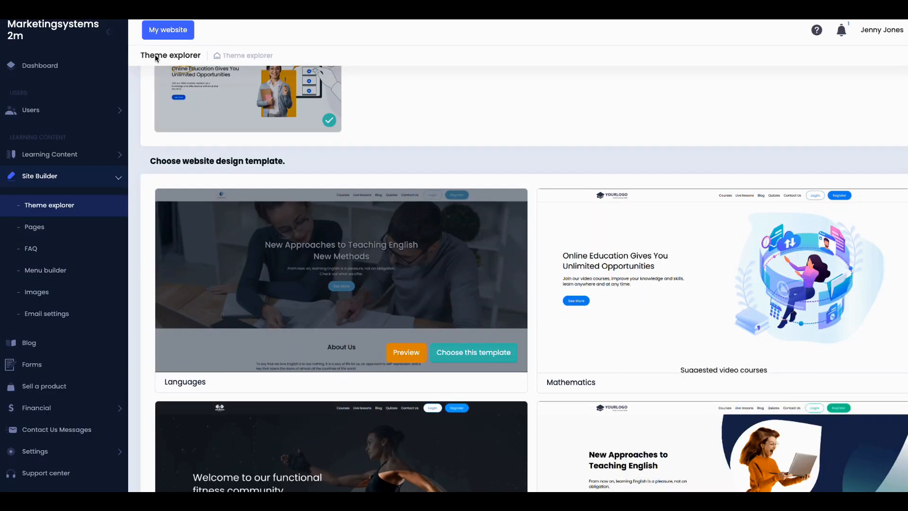
pyautogui.moveTo(348, 273)
pyautogui.click(479, 354)
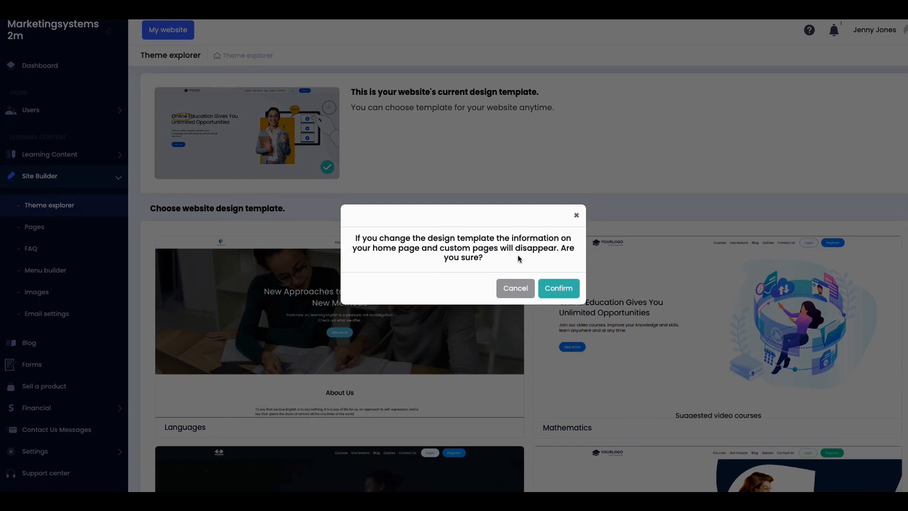
pyautogui.click(555, 290)
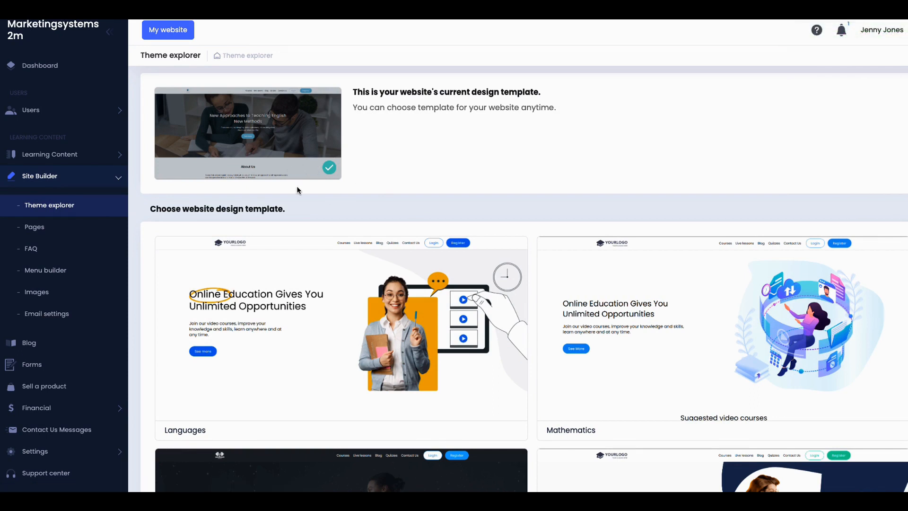
# Step: Open the live website to check the new Languages design
pyautogui.moveTo(613, 347)
pyautogui.scroll(-5, 585, 356)
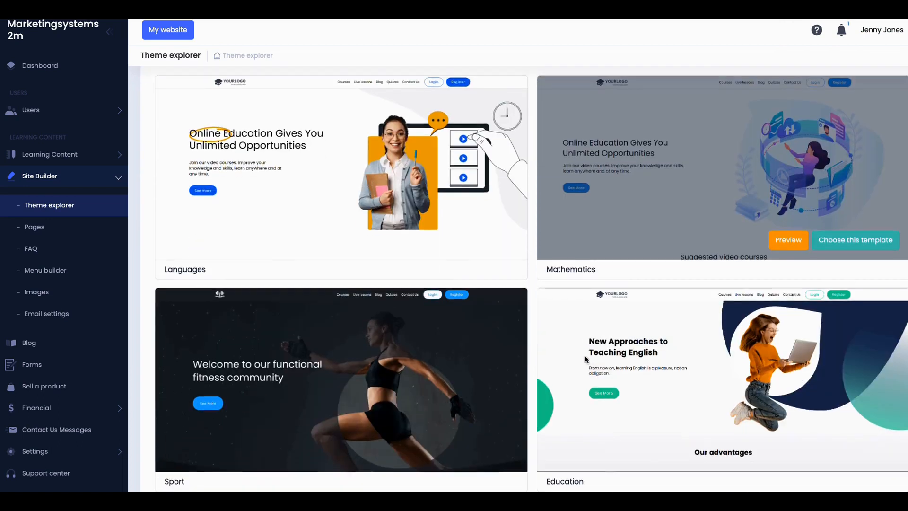
pyautogui.scroll(5, 584, 354)
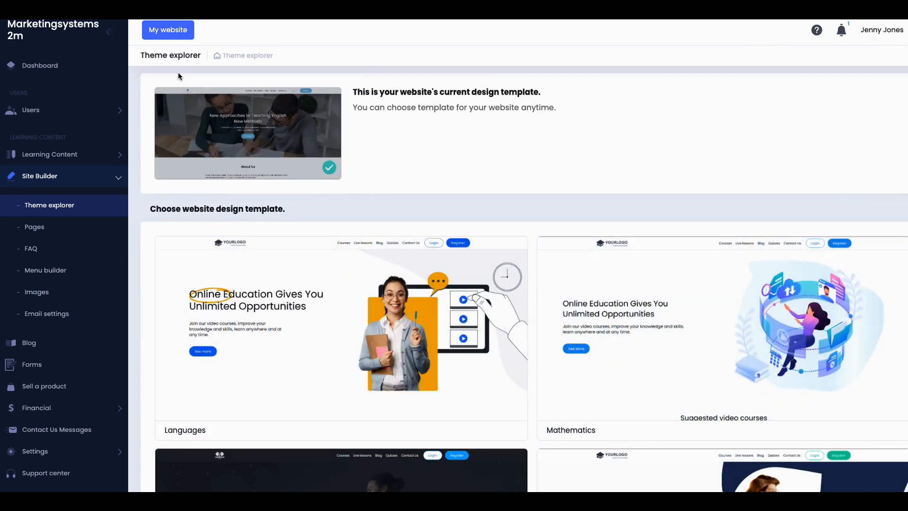
pyautogui.click(175, 37)
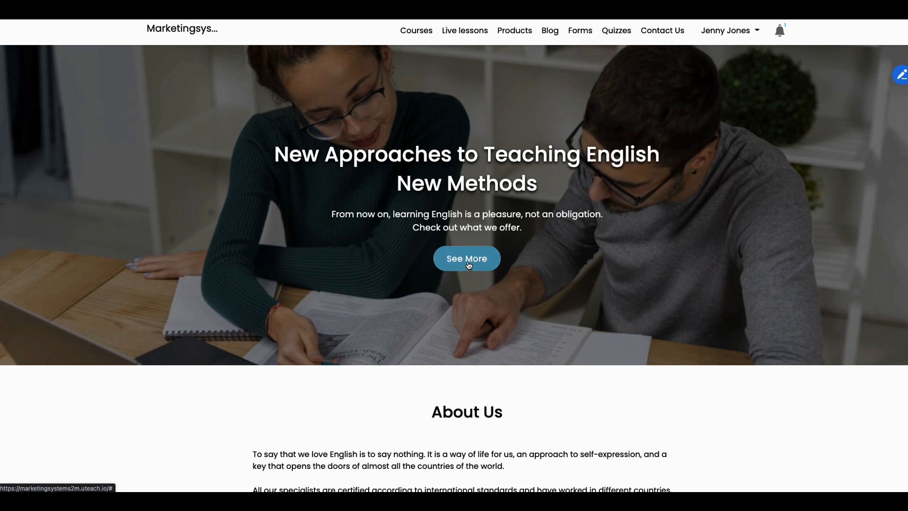
# Step: Review the new homepage and its See All Courses link, then open the Site Builder Pages list
pyautogui.scroll(-10, 469, 265)
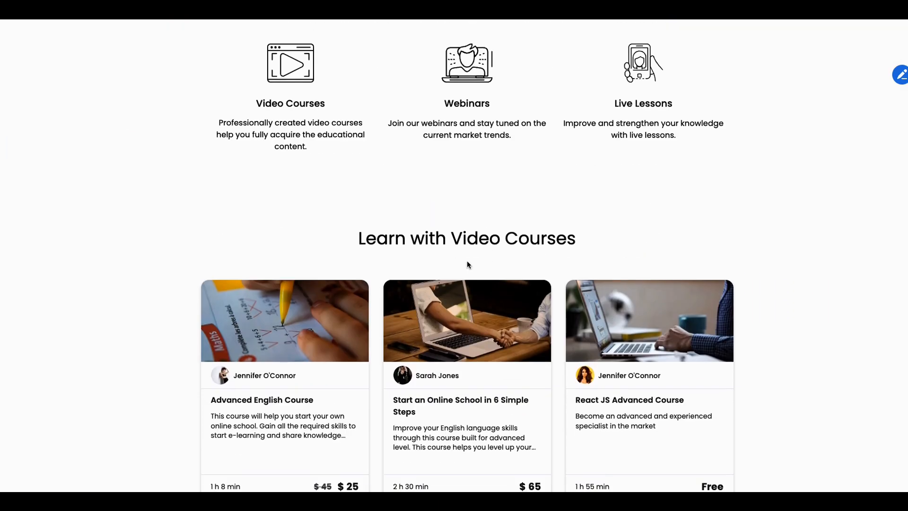
pyautogui.scroll(-3, 467, 264)
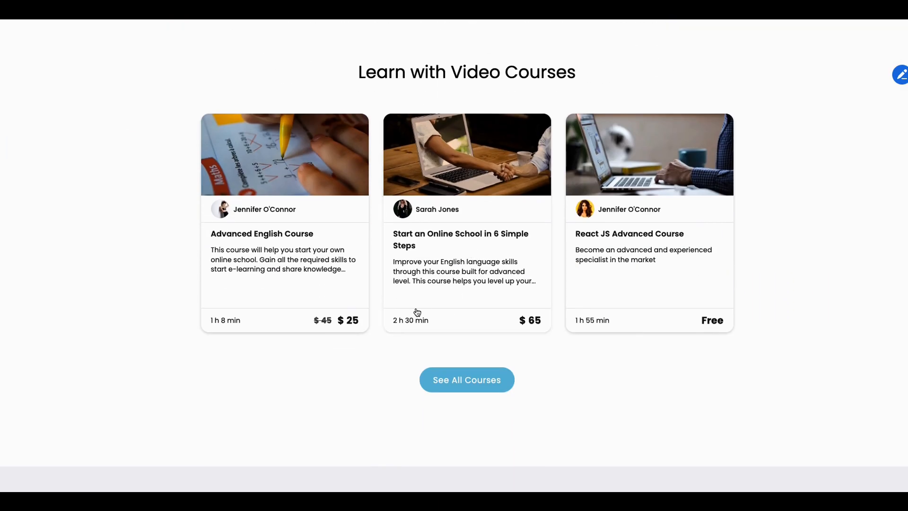
pyautogui.click(461, 386)
pyautogui.scroll(-5, 463, 360)
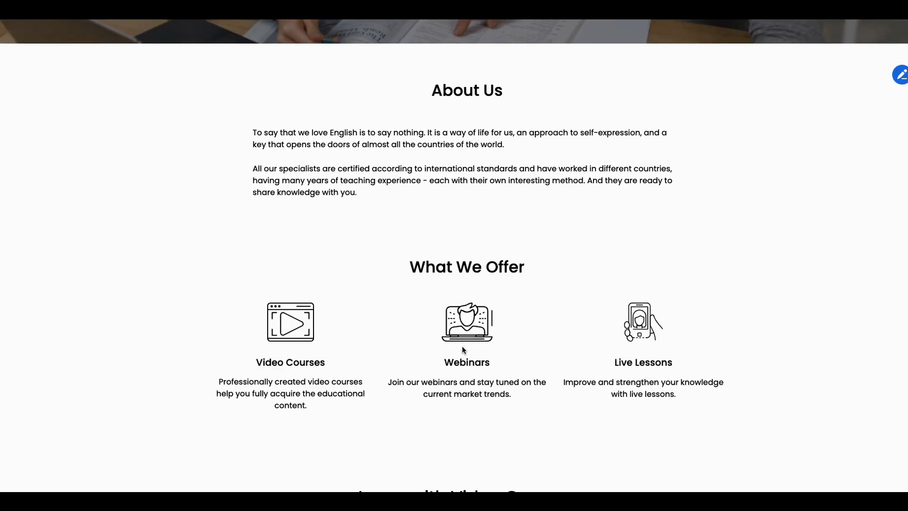
pyautogui.scroll(-4, 464, 350)
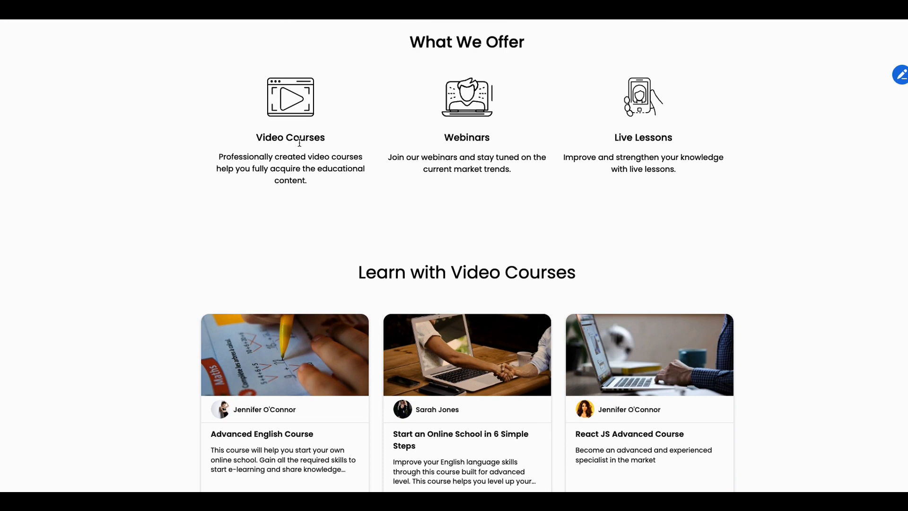
pyautogui.scroll(10, 360, 154)
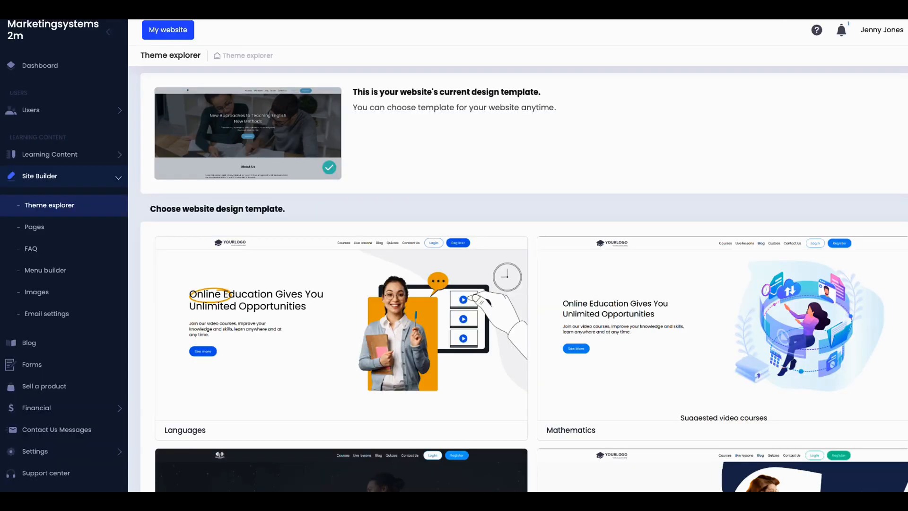
pyautogui.scroll(-5, 261, 291)
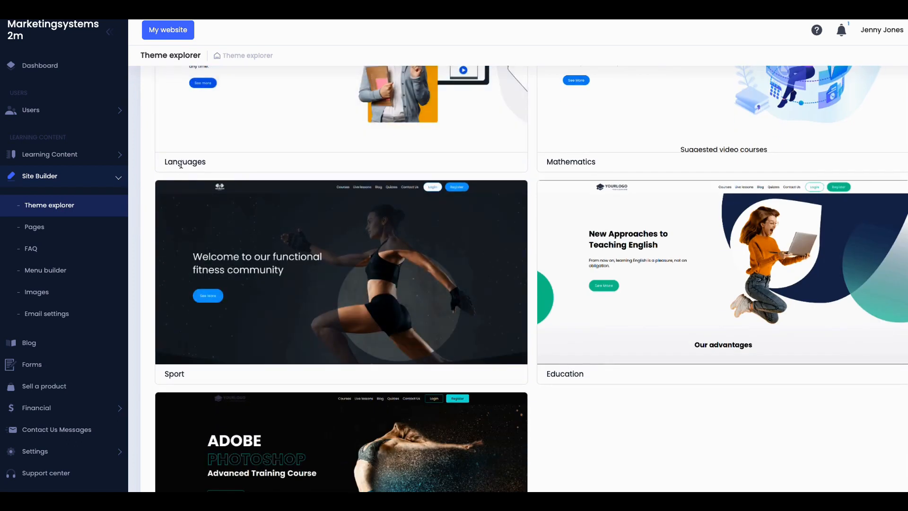
pyautogui.scroll(3, 204, 158)
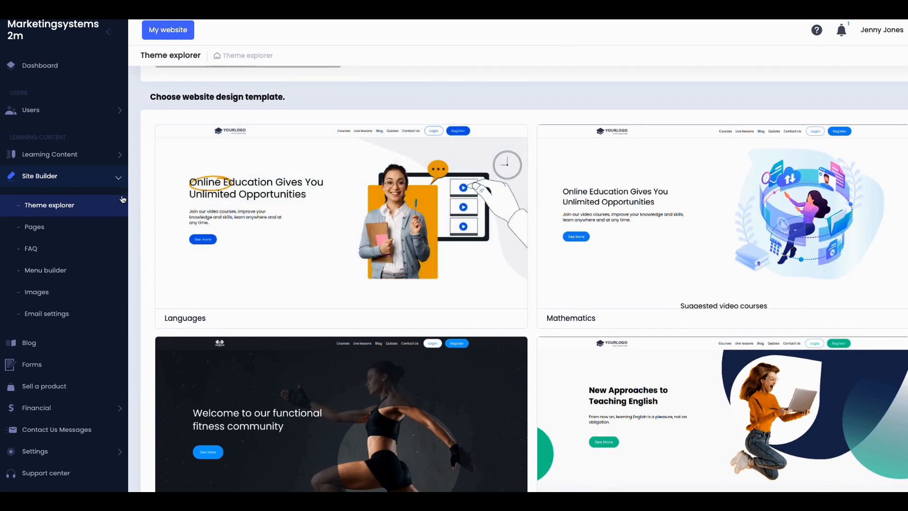
pyautogui.click(29, 234)
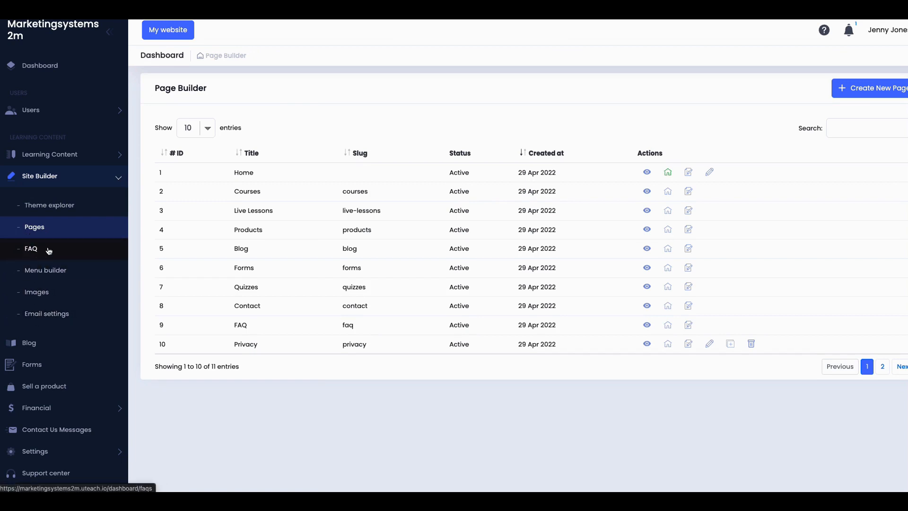
# Step: View the Home page on the site, then return to its page settings
pyautogui.click(649, 172)
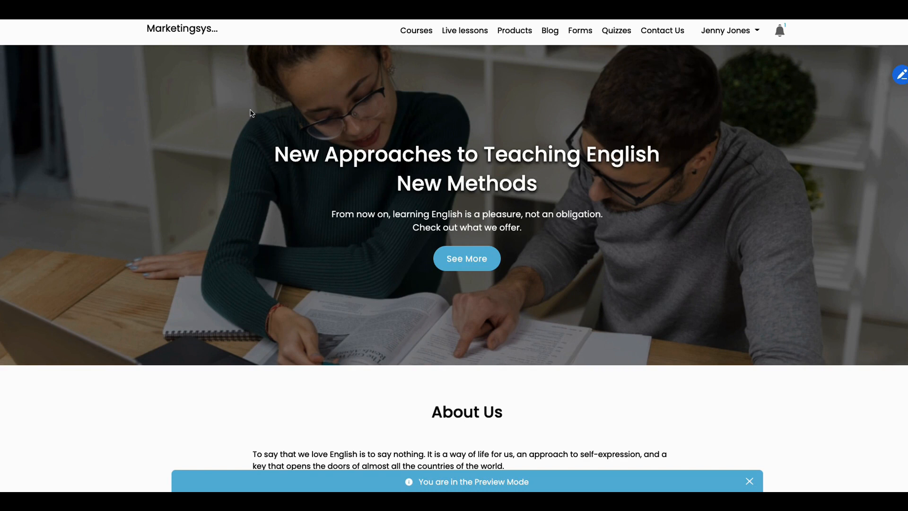
pyautogui.click(142, 7)
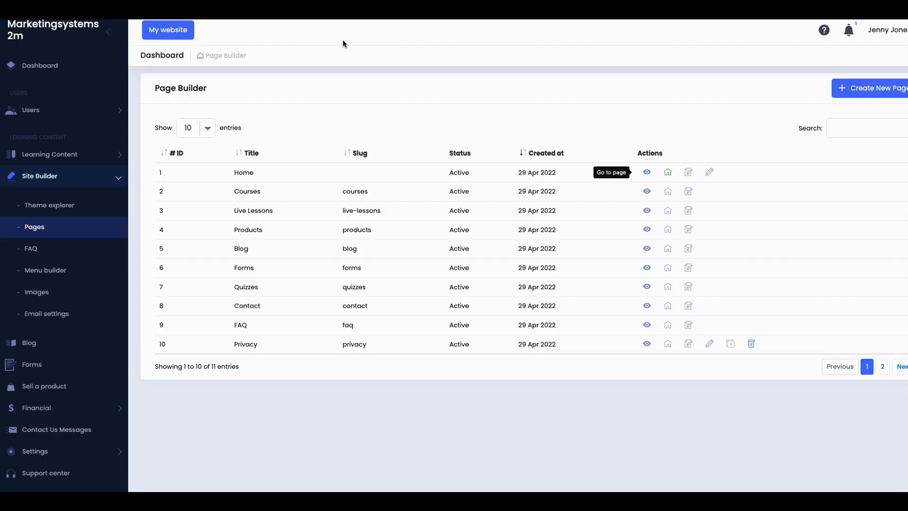
pyautogui.click(688, 175)
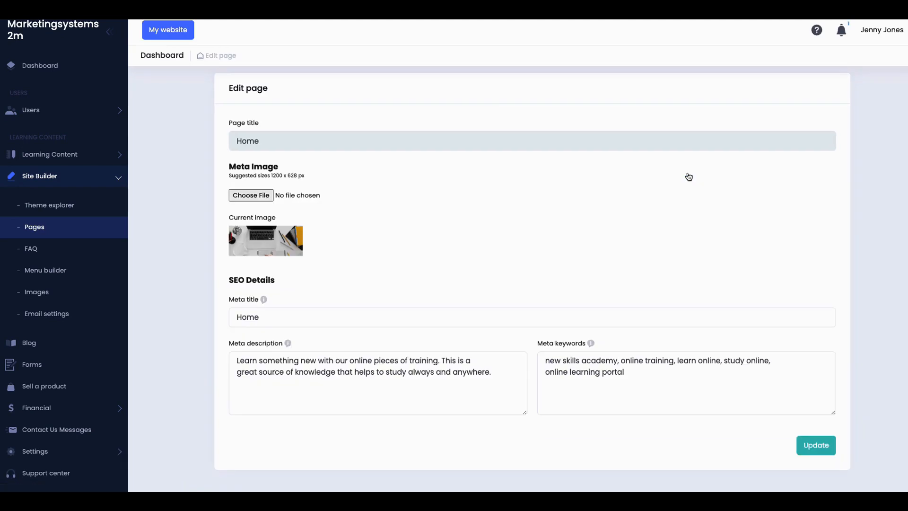
# Step: Change the Home page's meta title from 'Home' to 'My Home Page' and update
pyautogui.click(278, 336)
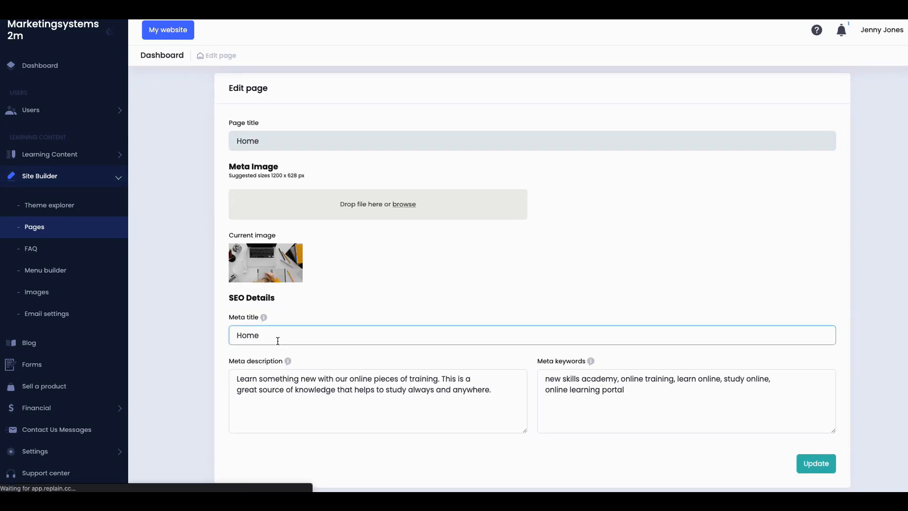
pyautogui.click(238, 337)
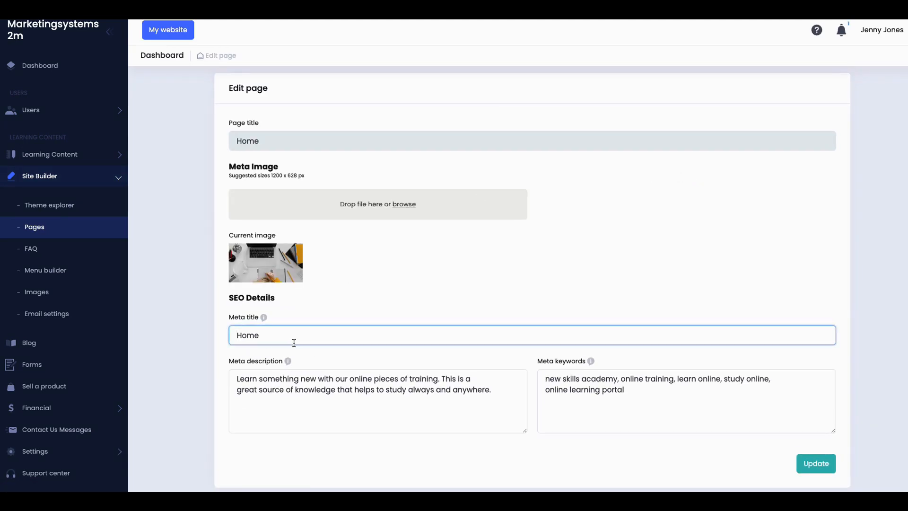
pyautogui.write('My')
pyautogui.press('Right')
pyautogui.press('Right')
pyautogui.write('Page')
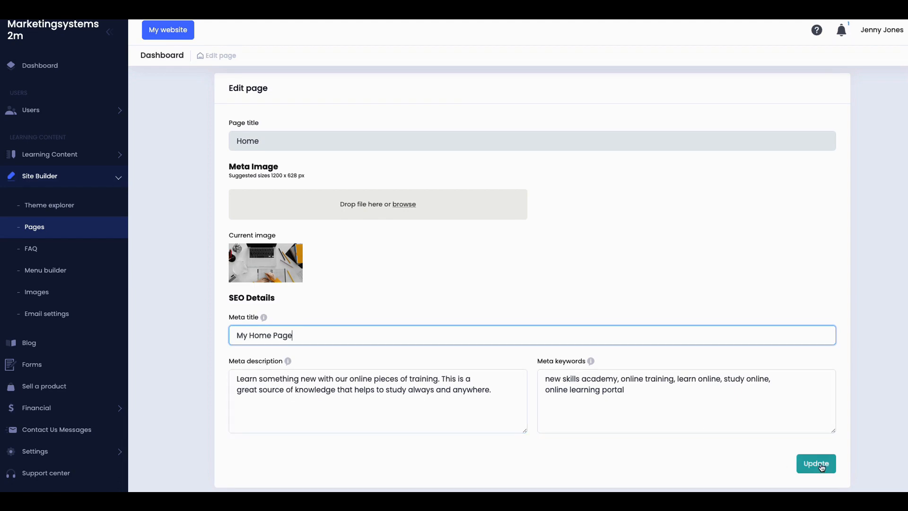
pyautogui.click(822, 466)
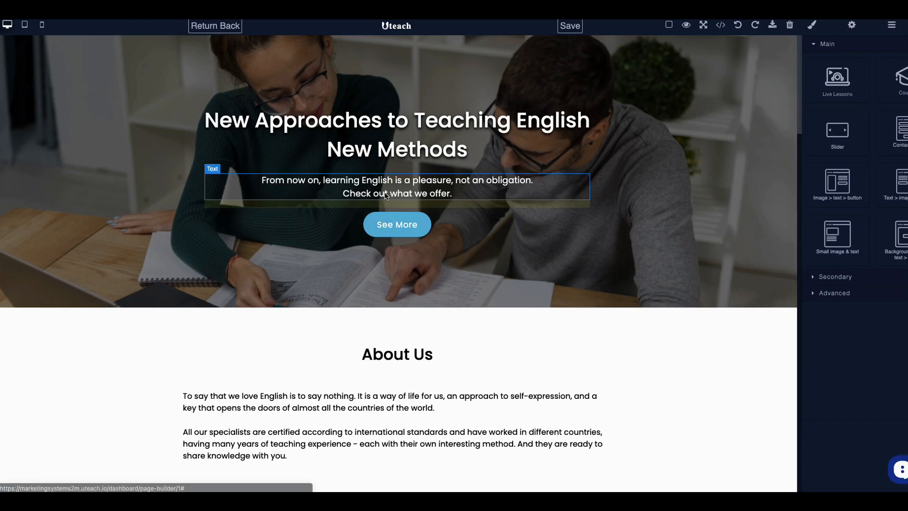
# Step: Append 'We are the world' to the first About Us paragraph
pyautogui.scroll(-2, 339, 215)
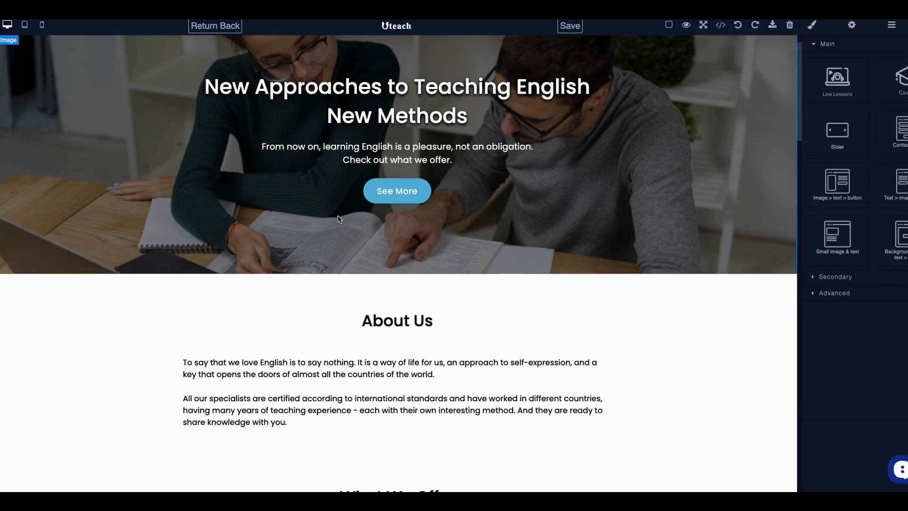
pyautogui.scroll(-5, 342, 247)
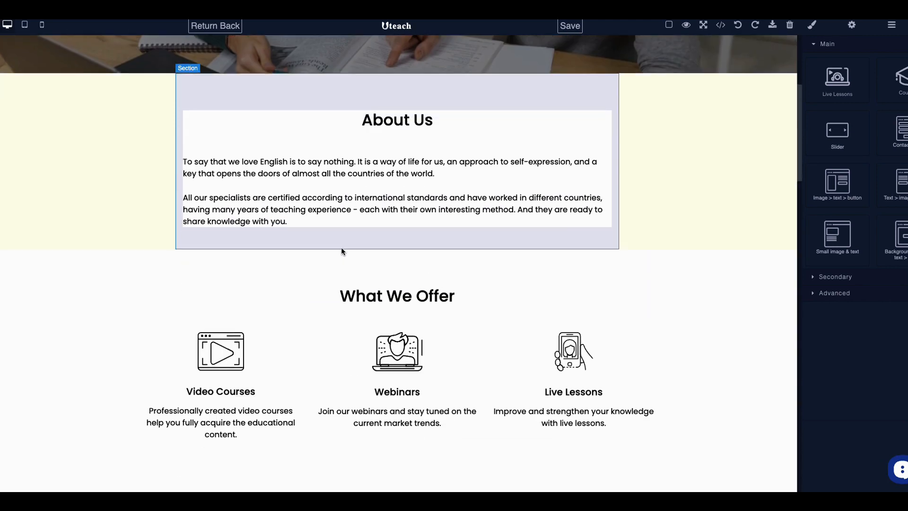
pyautogui.scroll(2, 339, 186)
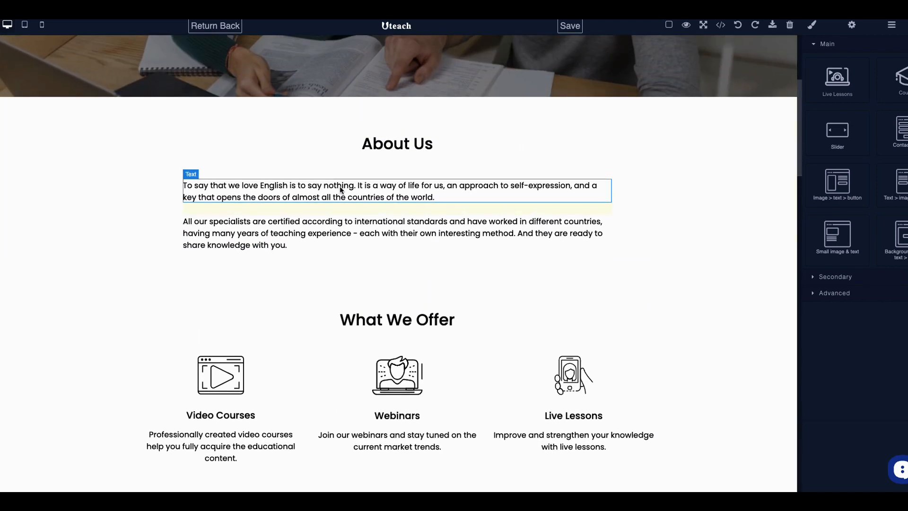
pyautogui.click(371, 193)
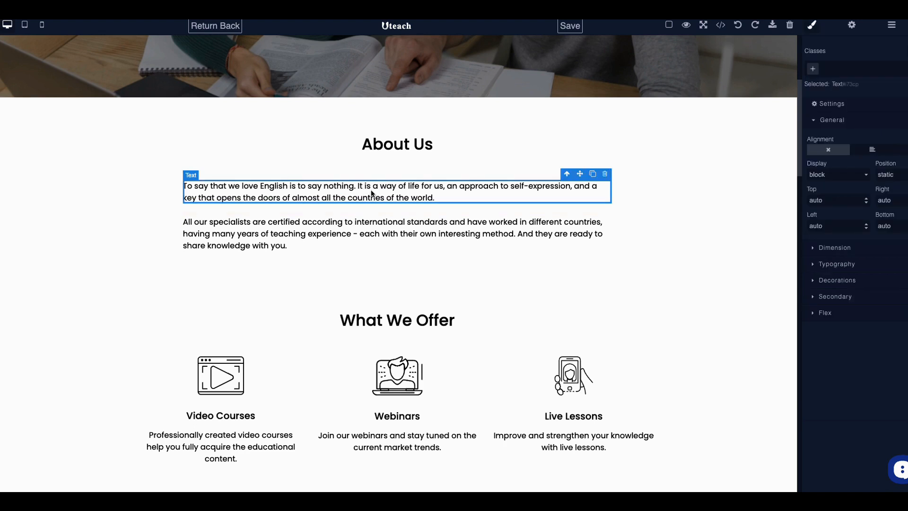
pyautogui.doubleClick(434, 199)
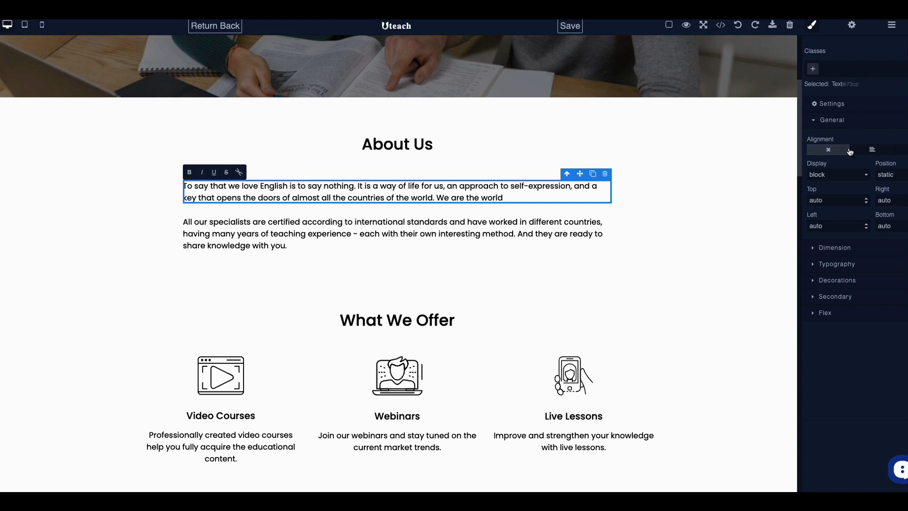
# Step: Inspect the paragraph's size, font, opacity, transition and flex style sections, then save the homepage
pyautogui.click(815, 249)
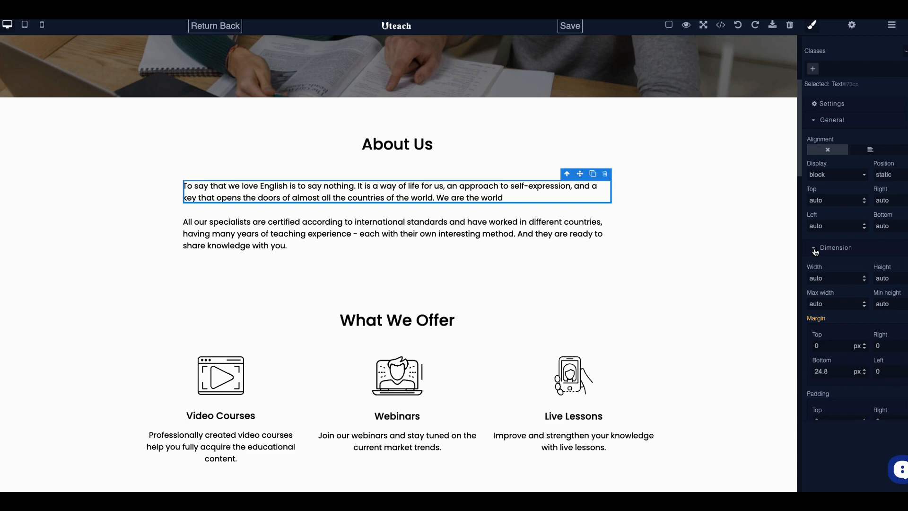
pyautogui.click(816, 249)
pyautogui.click(814, 267)
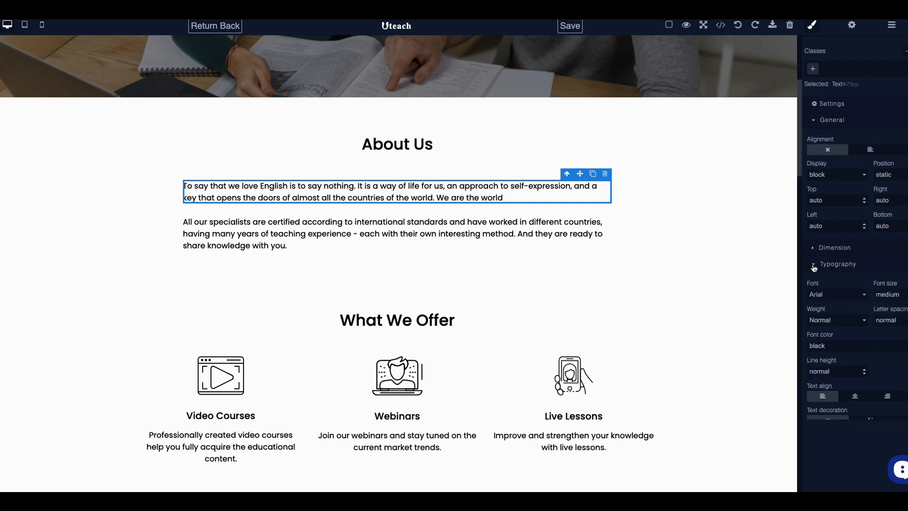
pyautogui.click(814, 266)
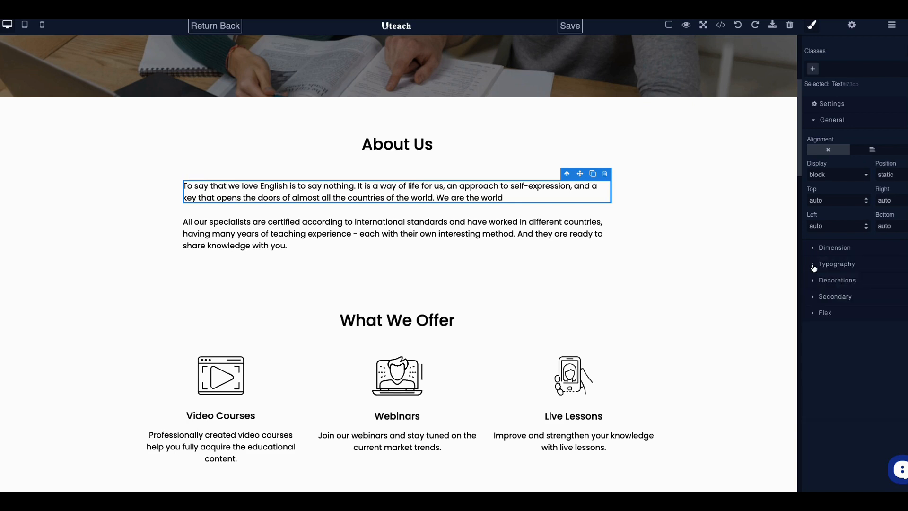
pyautogui.click(814, 282)
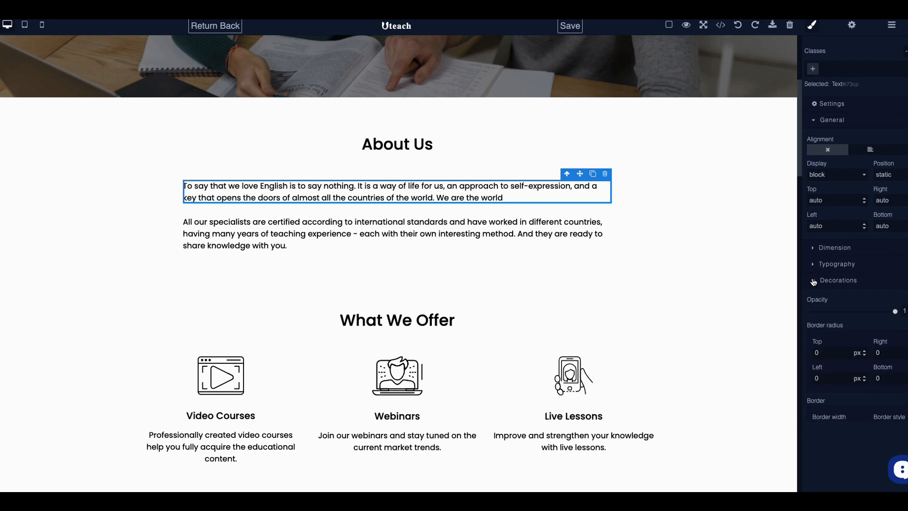
pyautogui.click(814, 282)
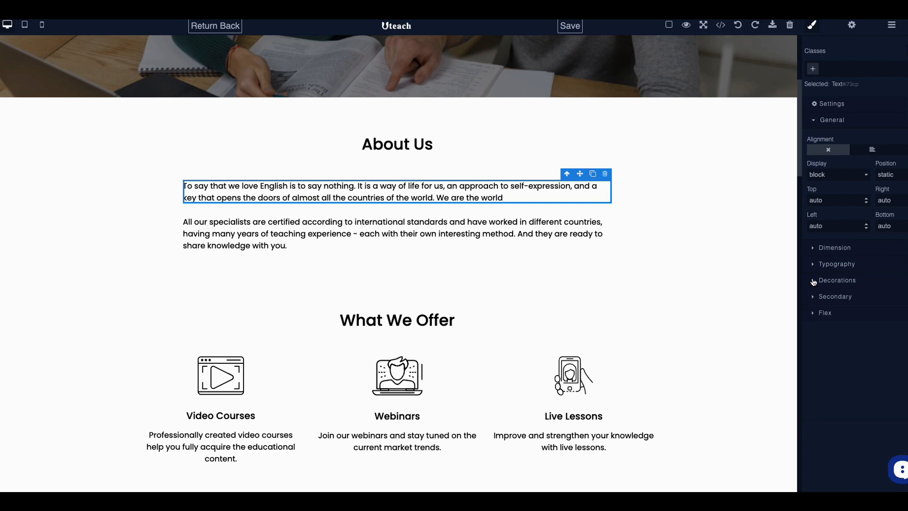
pyautogui.click(814, 298)
pyautogui.click(814, 298)
pyautogui.click(814, 313)
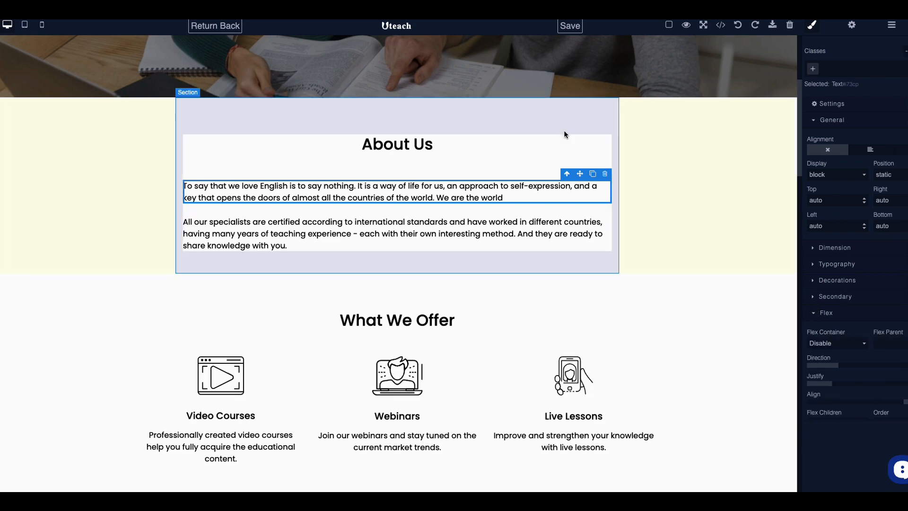
pyautogui.click(575, 31)
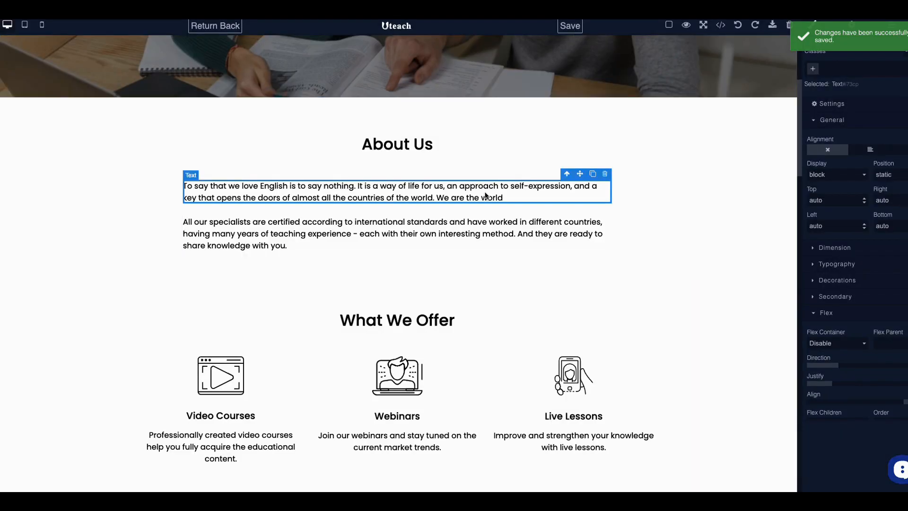
# Step: Select the Webinars image and scroll through the homepage sections
pyautogui.click(386, 385)
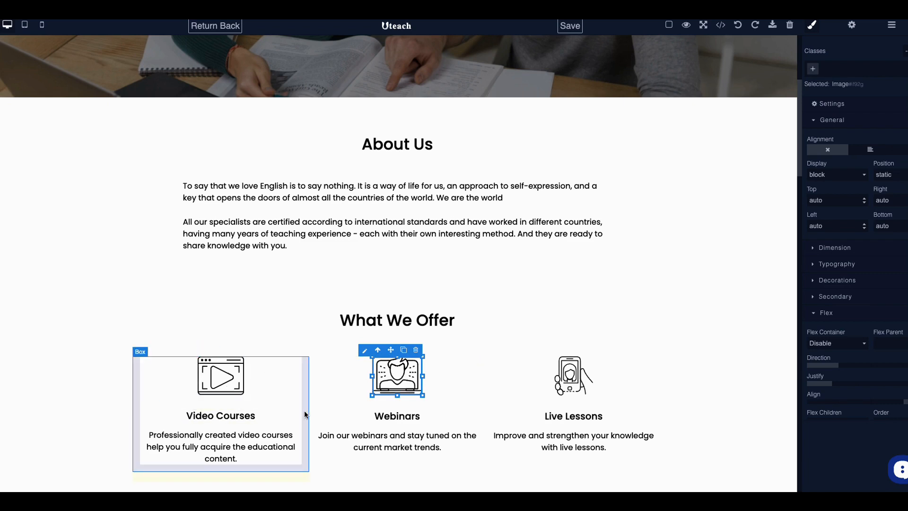
pyautogui.scroll(-7, 318, 411)
pyautogui.scroll(-2, 318, 411)
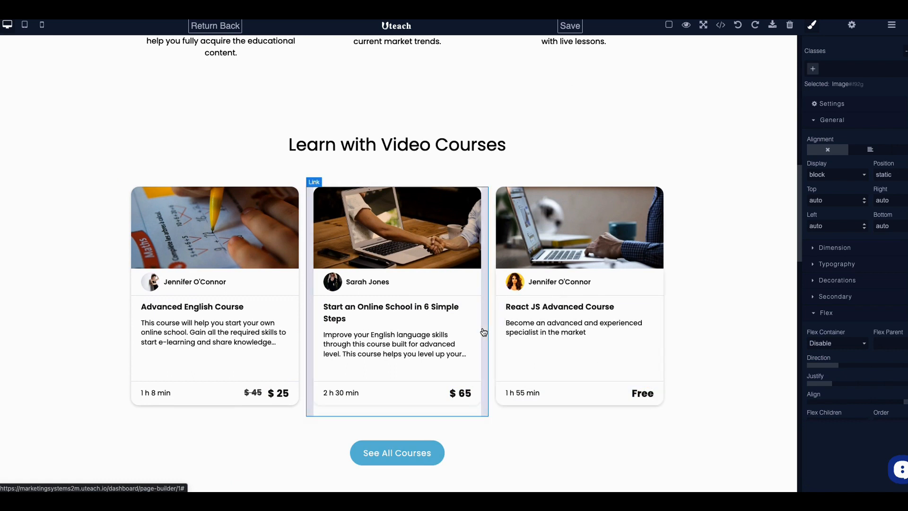
pyautogui.scroll(10, 482, 322)
pyautogui.scroll(1, 490, 299)
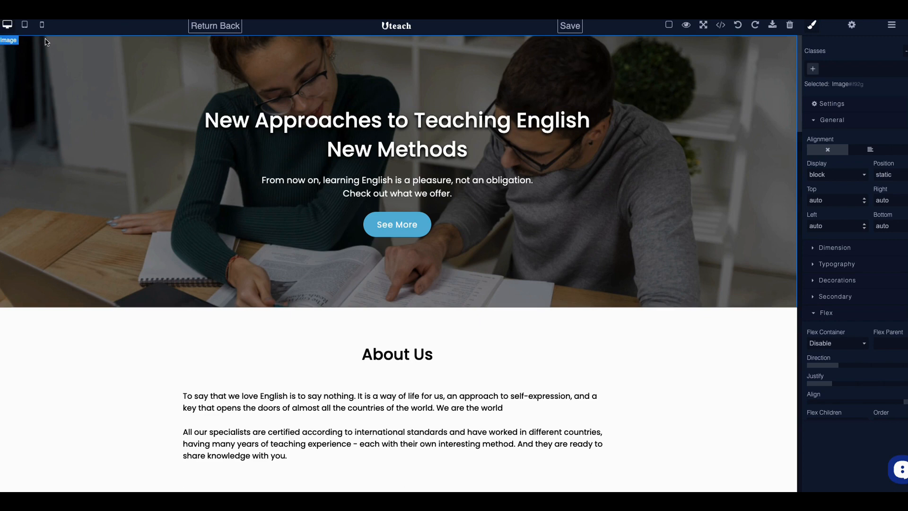
# Step: Preview the homepage at tablet width and scroll through it
pyautogui.click(25, 26)
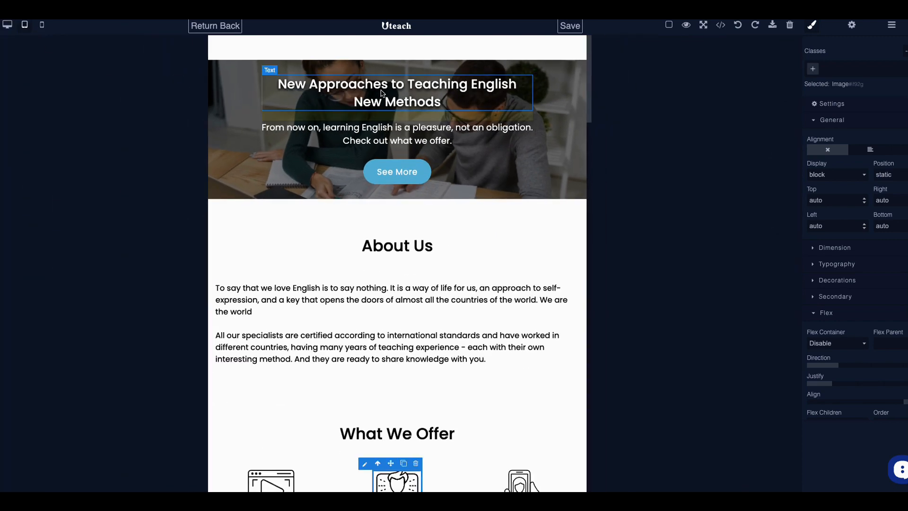
pyautogui.scroll(-7, 387, 93)
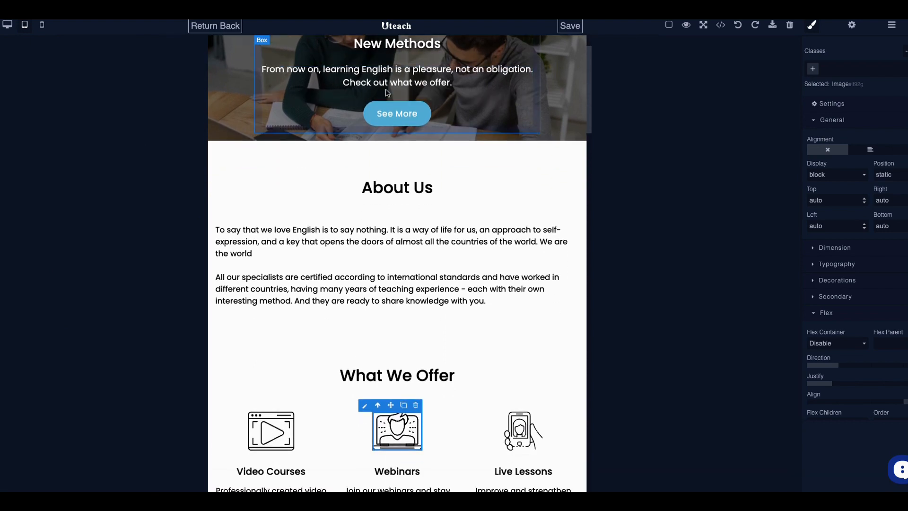
pyautogui.scroll(-13, 387, 116)
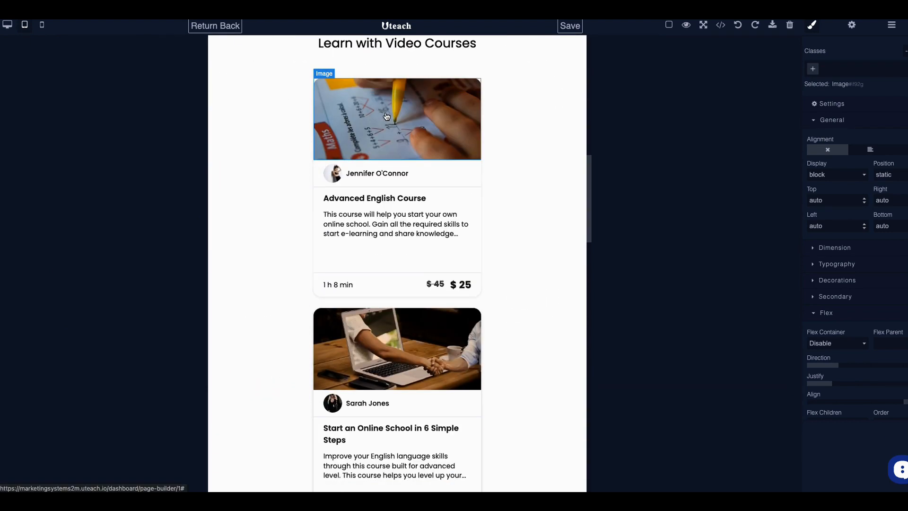
pyautogui.scroll(20, 387, 115)
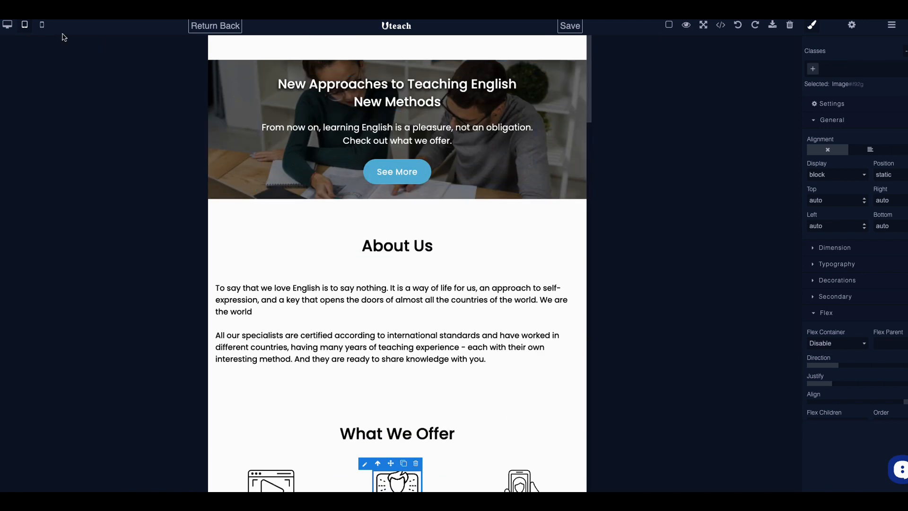
# Step: Switch to the mobile-width preview and scroll down through the stacked sections
pyautogui.click(44, 30)
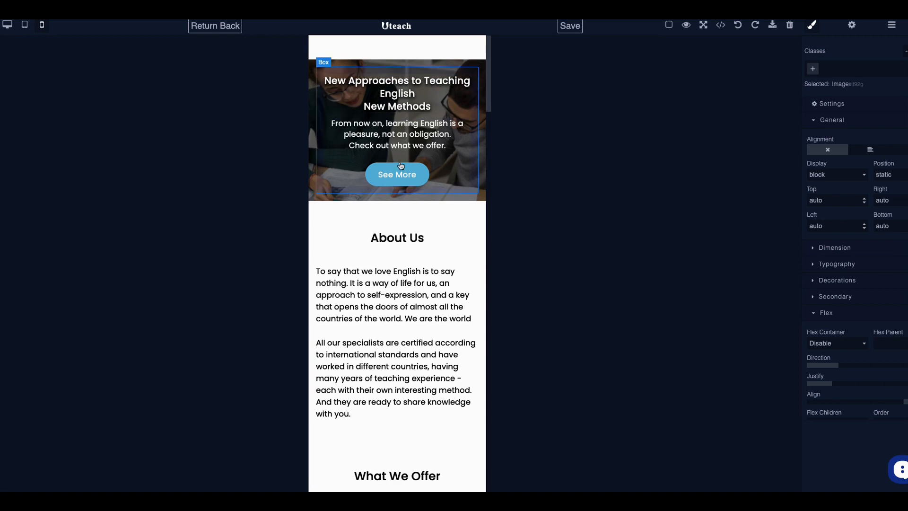
pyautogui.scroll(-4, 398, 118)
pyautogui.scroll(-12, 400, 170)
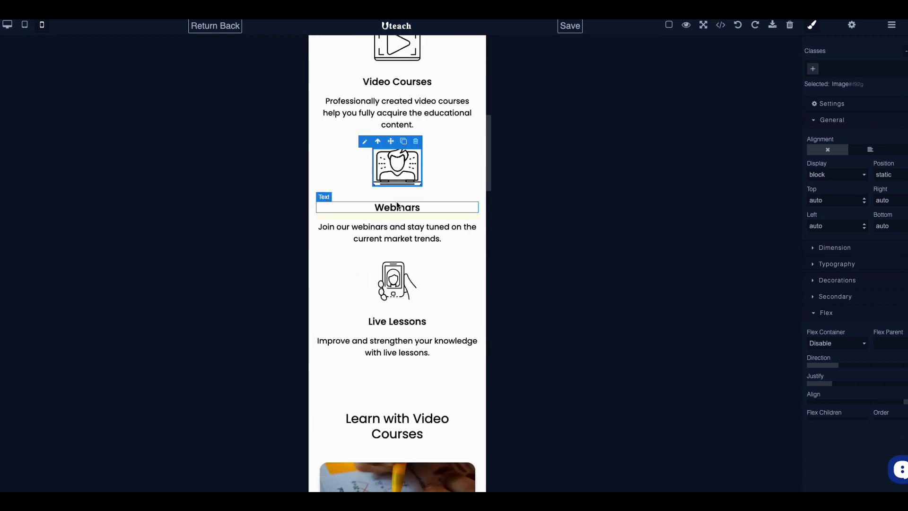
pyautogui.scroll(-18, 398, 206)
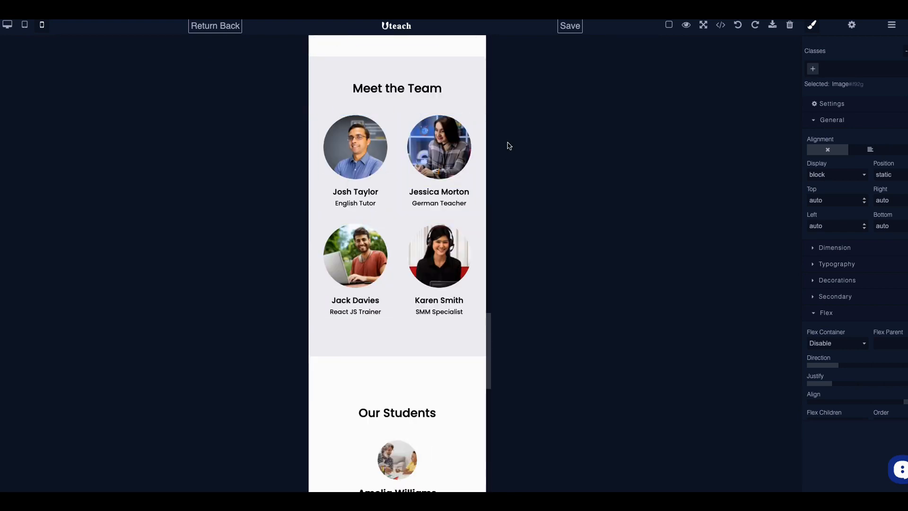
pyautogui.scroll(-13, 403, 199)
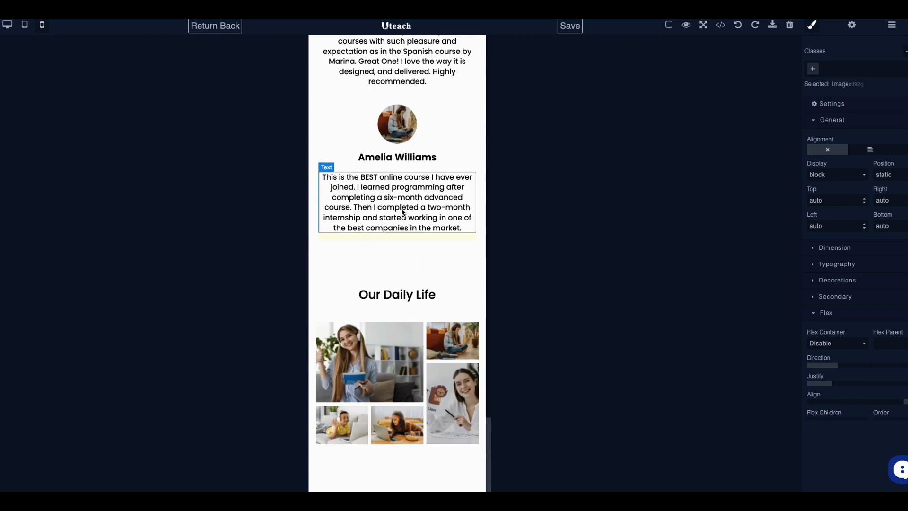
pyautogui.click(217, 26)
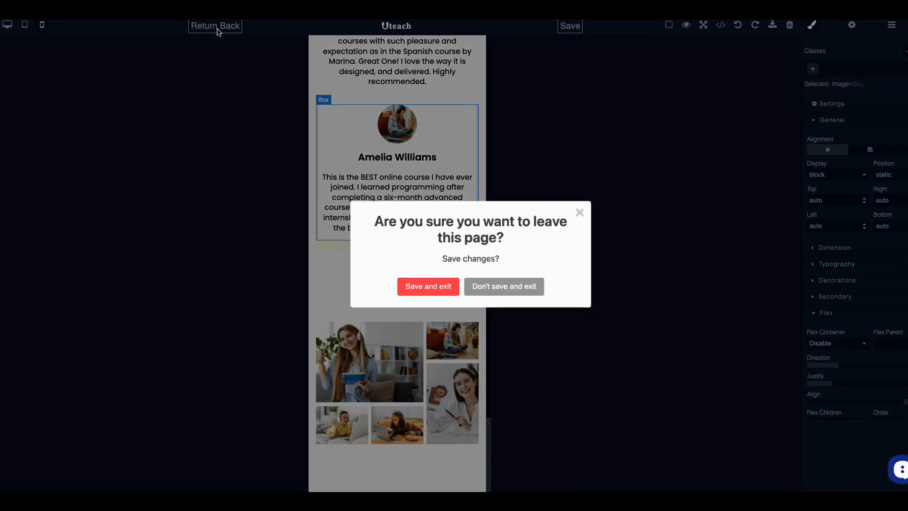
# Step: Save and exit the page editor, then open the Menu builder under Site Builder
pyautogui.click(430, 290)
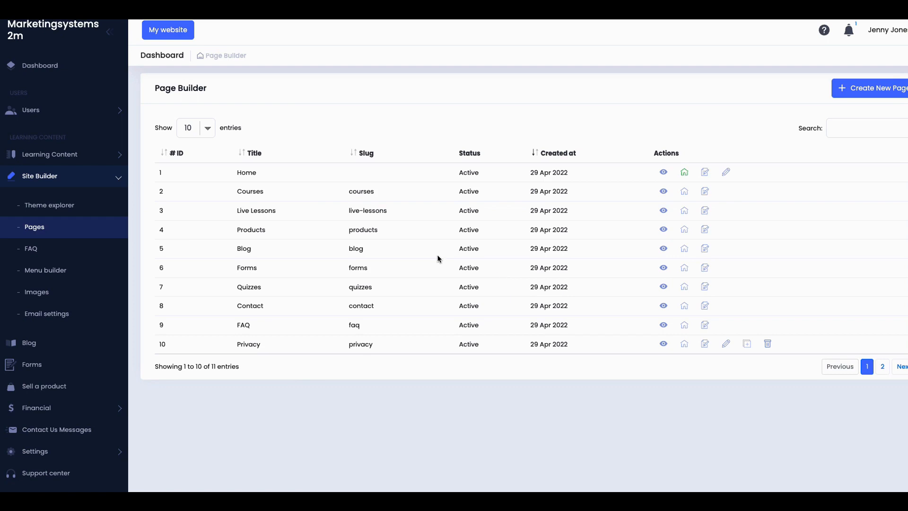
pyautogui.click(59, 277)
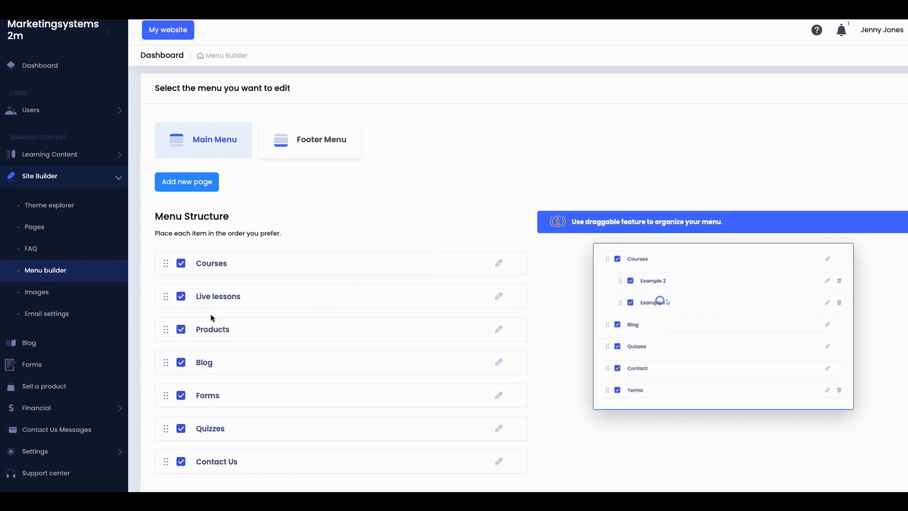
# Step: Move Products above Live lessons in the main menu
pyautogui.click(173, 36)
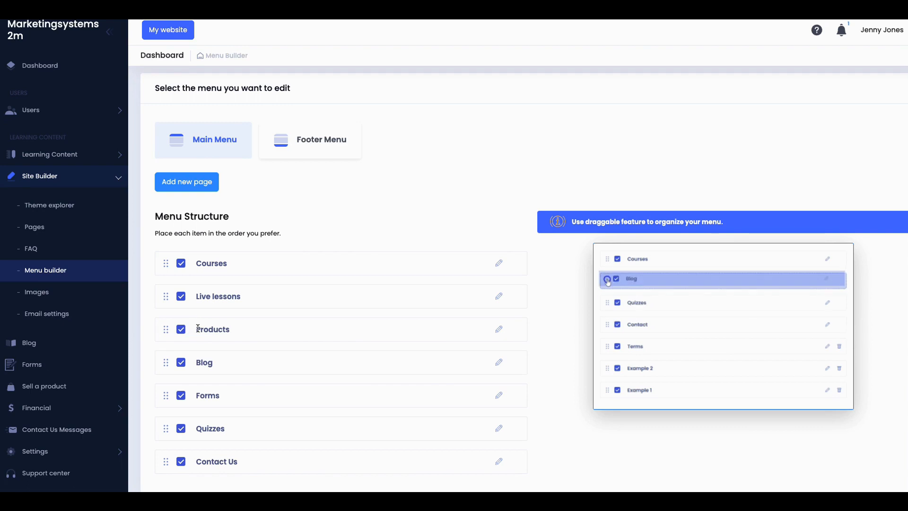
pyautogui.moveTo(166, 331); pyautogui.dragTo(168, 297)
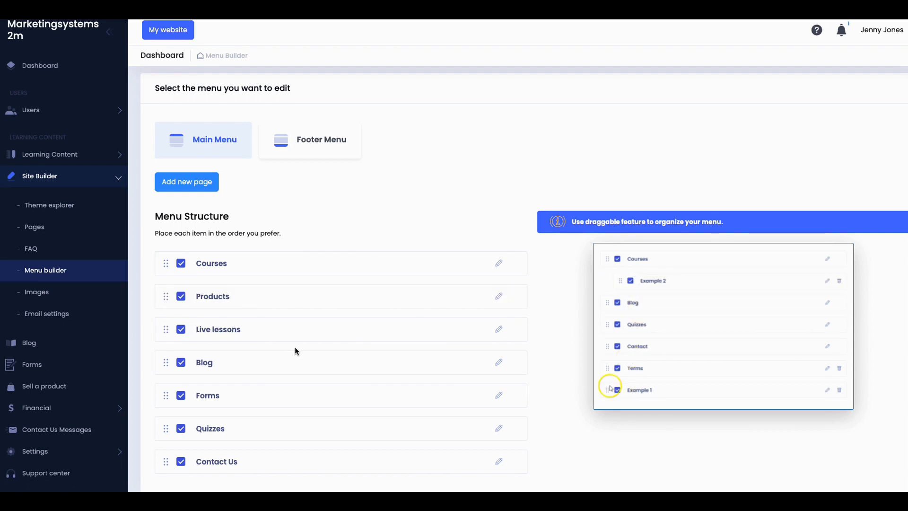
pyautogui.scroll(-1, 295, 350)
pyautogui.scroll(1, 296, 348)
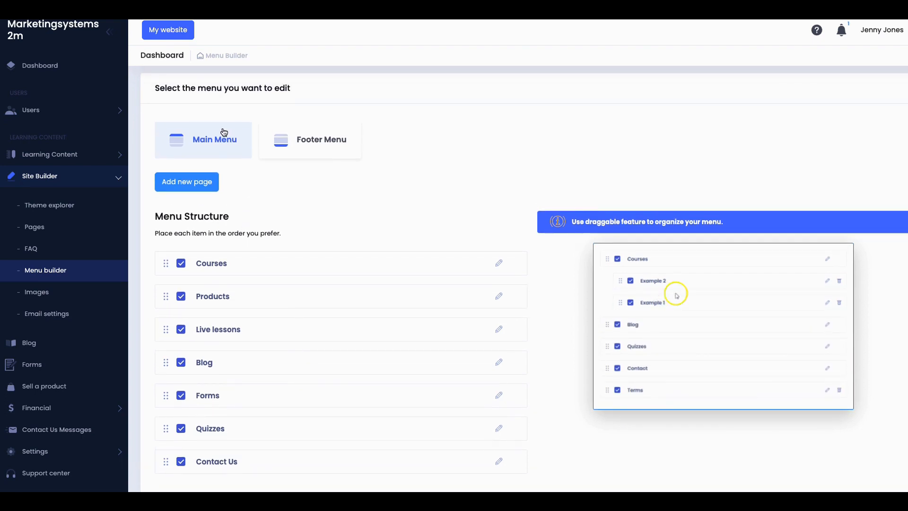
# Step: Check the reordered menu on the public website, then open the Registration email templates
pyautogui.click(183, 38)
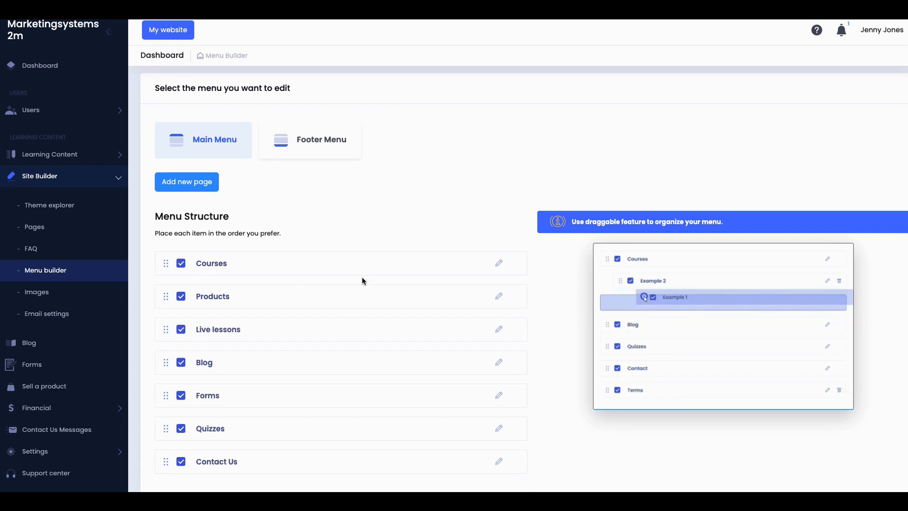
pyautogui.scroll(-1, 304, 298)
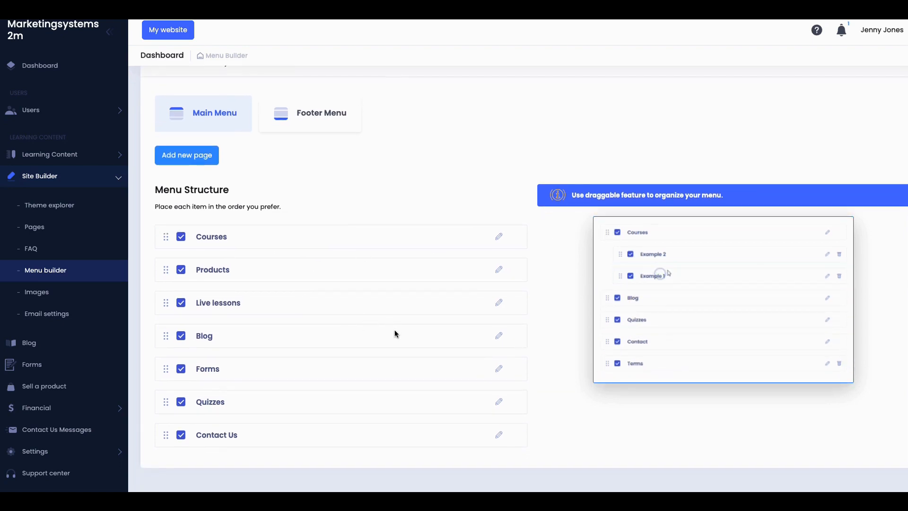
pyautogui.scroll(1, 394, 330)
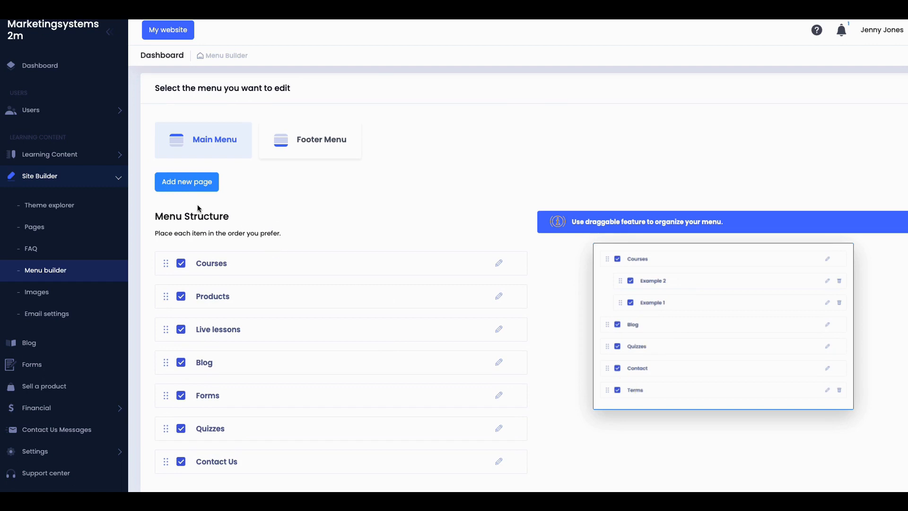
pyautogui.click(51, 293)
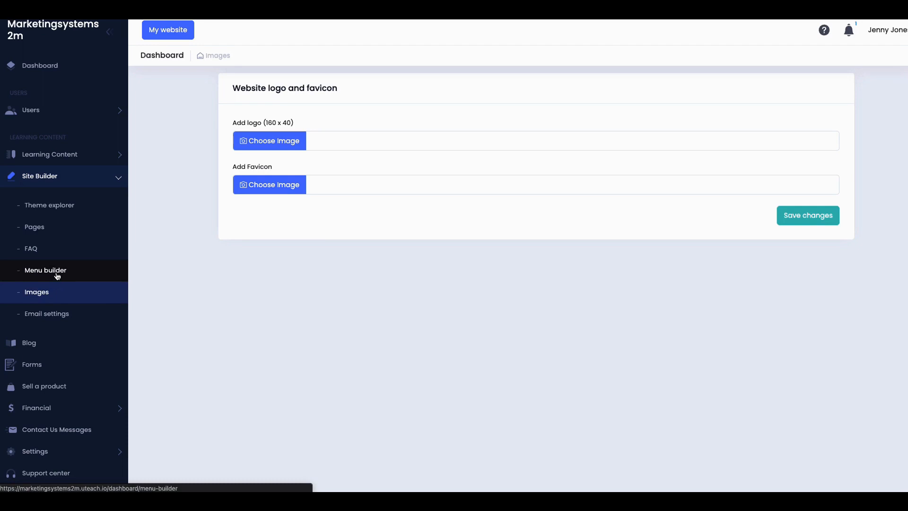
pyautogui.click(57, 276)
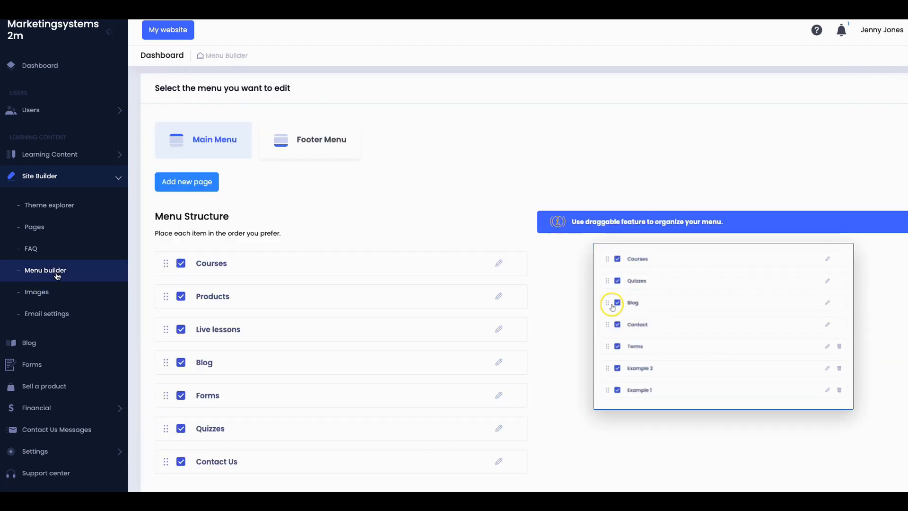
pyautogui.click(46, 316)
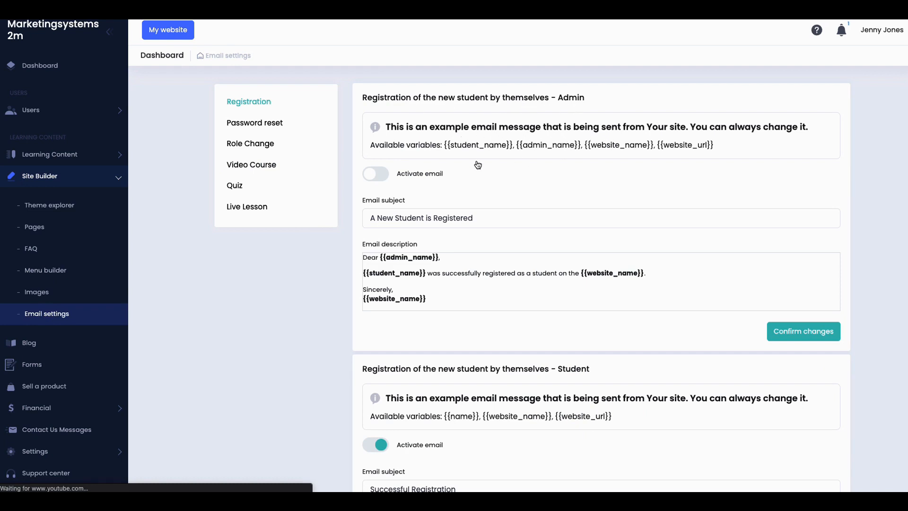
pyautogui.click(370, 175)
pyautogui.click(367, 180)
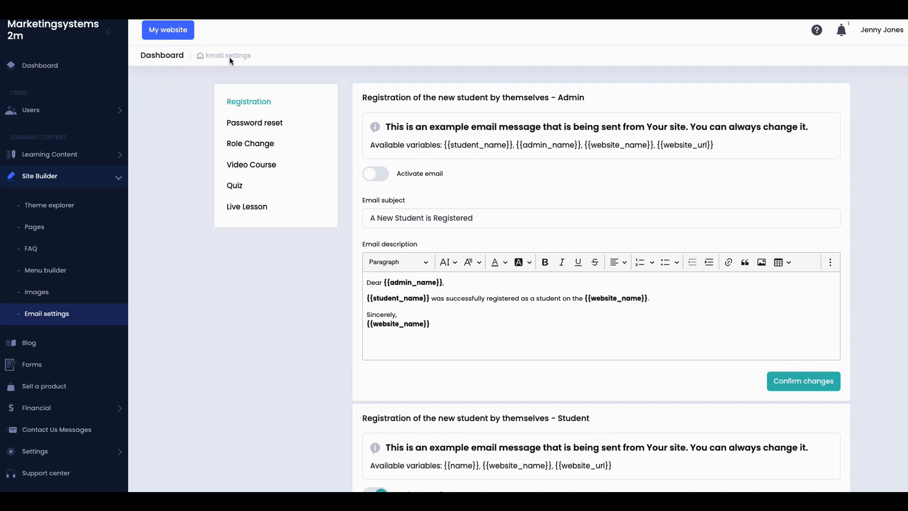
pyautogui.scroll(-3, 481, 215)
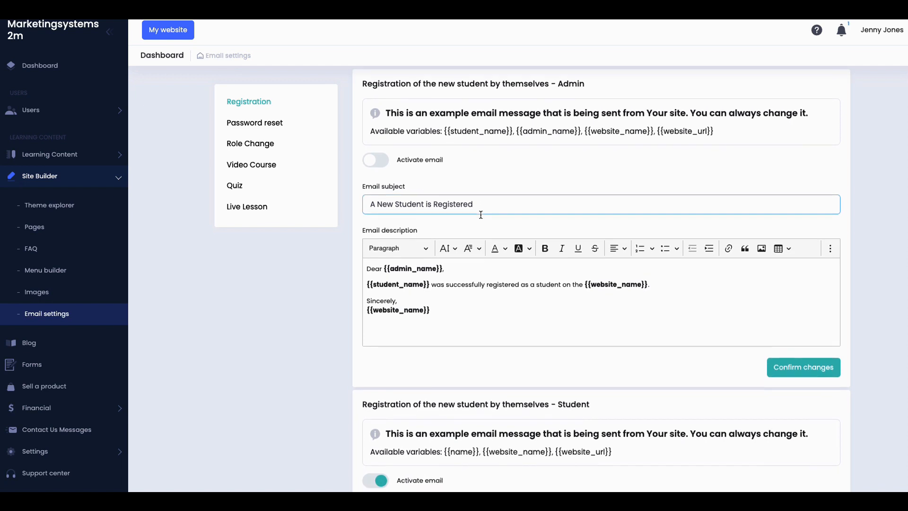
pyautogui.scroll(-10, 480, 215)
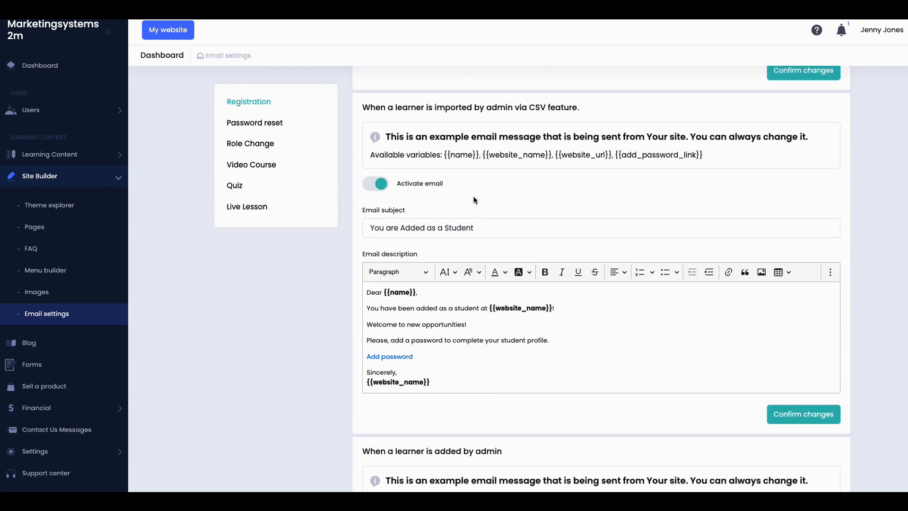
pyautogui.scroll(-6, 475, 199)
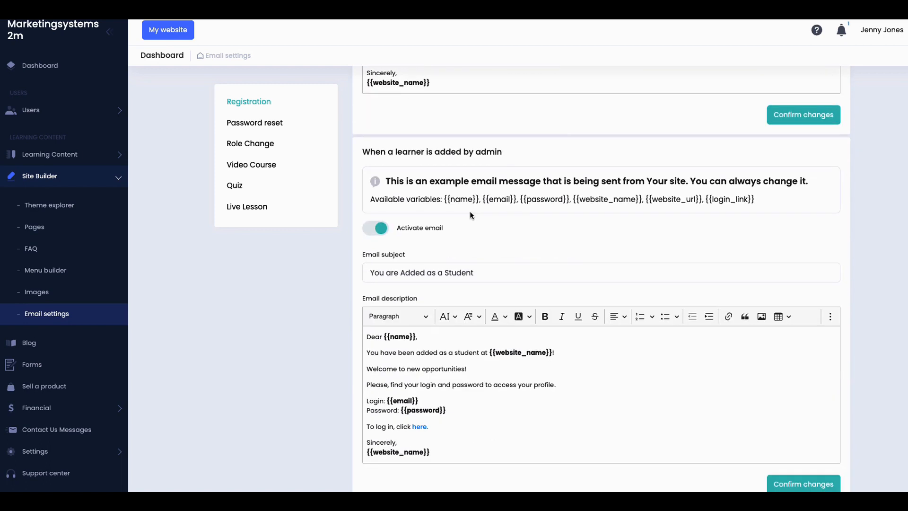
pyautogui.scroll(-1, 471, 213)
pyautogui.scroll(-2, 470, 215)
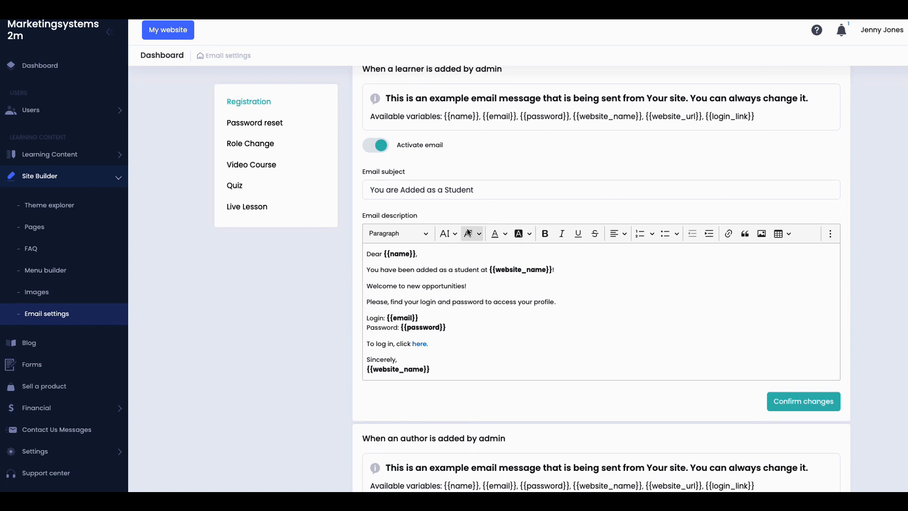
pyautogui.scroll(-1, 455, 234)
pyautogui.scroll(-8, 456, 235)
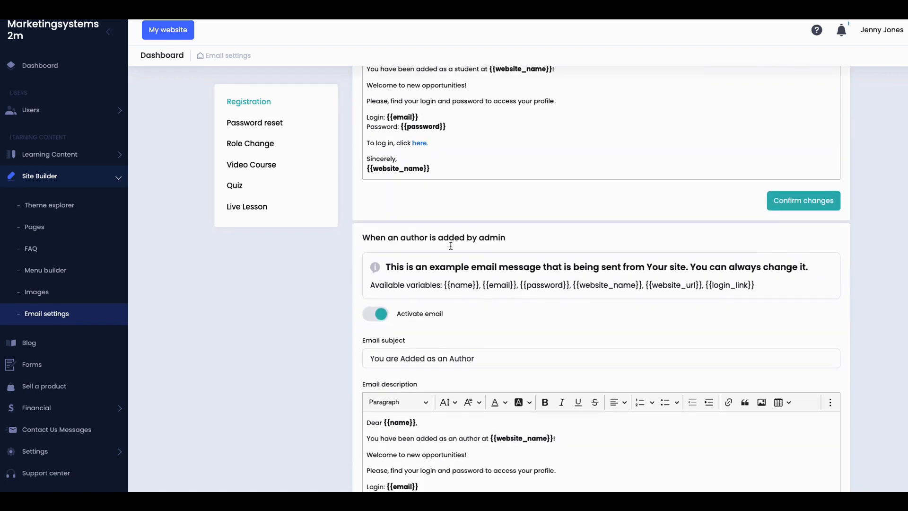
pyautogui.scroll(-5, 451, 246)
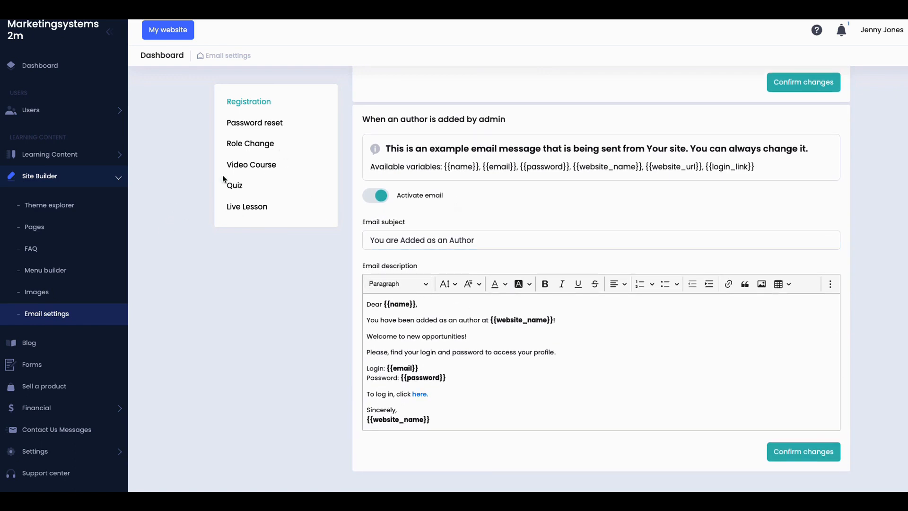
# Step: Review the Password reset, Role Change, Video Course and Quiz email templates
pyautogui.click(251, 127)
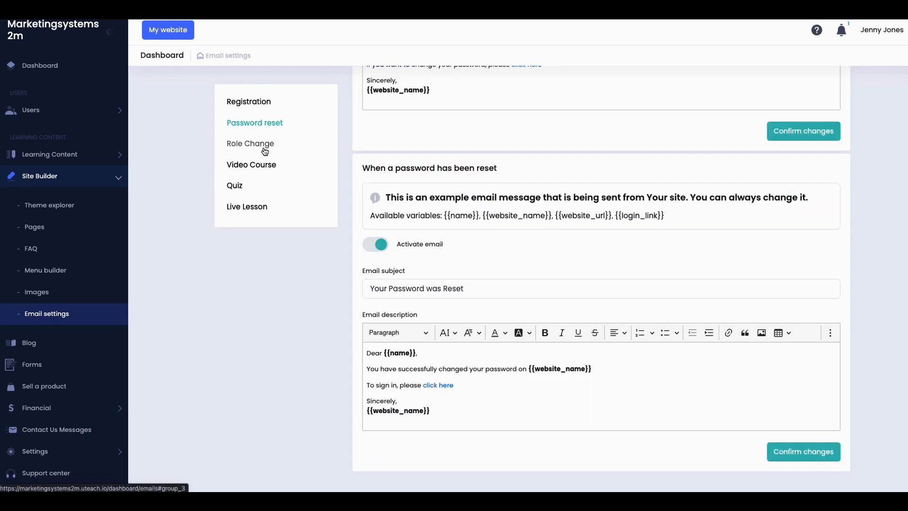
pyautogui.click(265, 144)
pyautogui.click(262, 169)
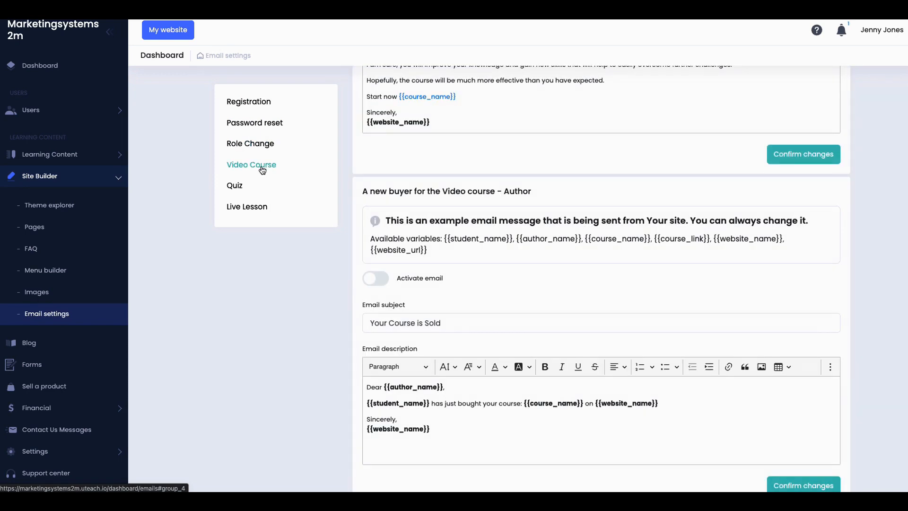
pyautogui.click(238, 189)
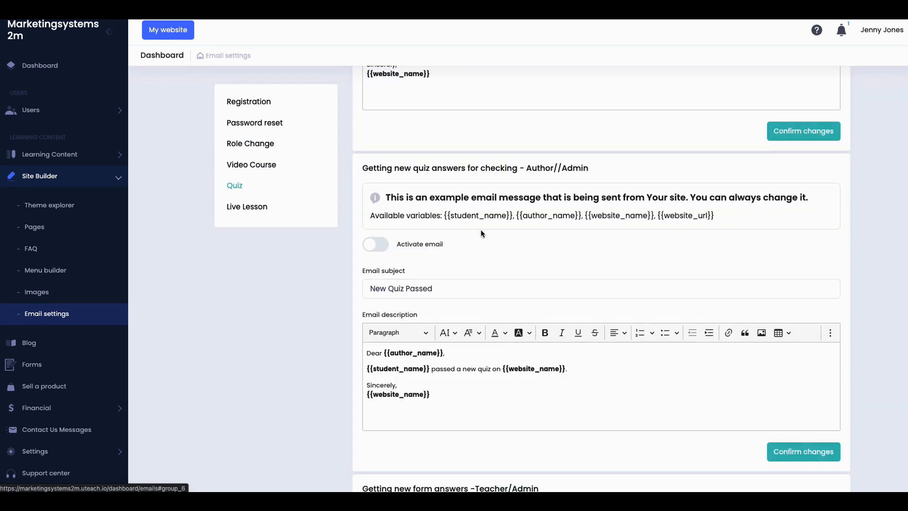
pyautogui.scroll(4, 467, 242)
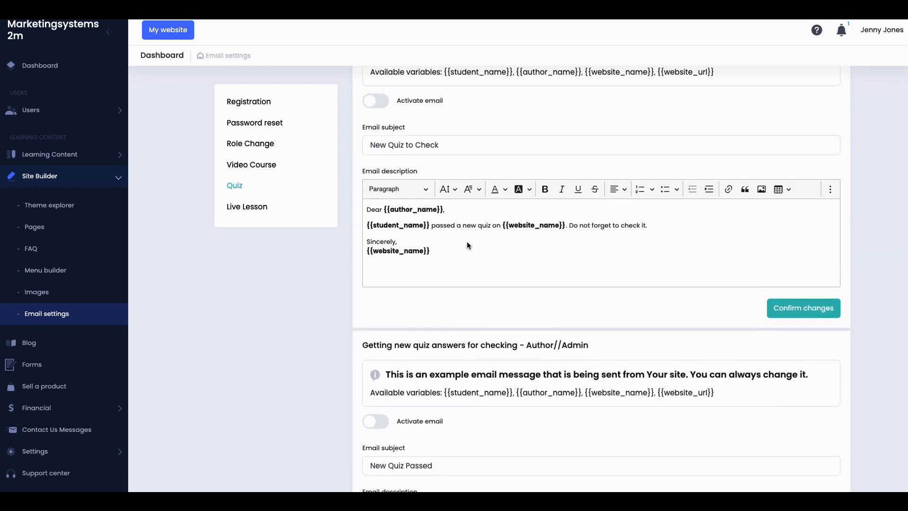
pyautogui.scroll(2, 467, 243)
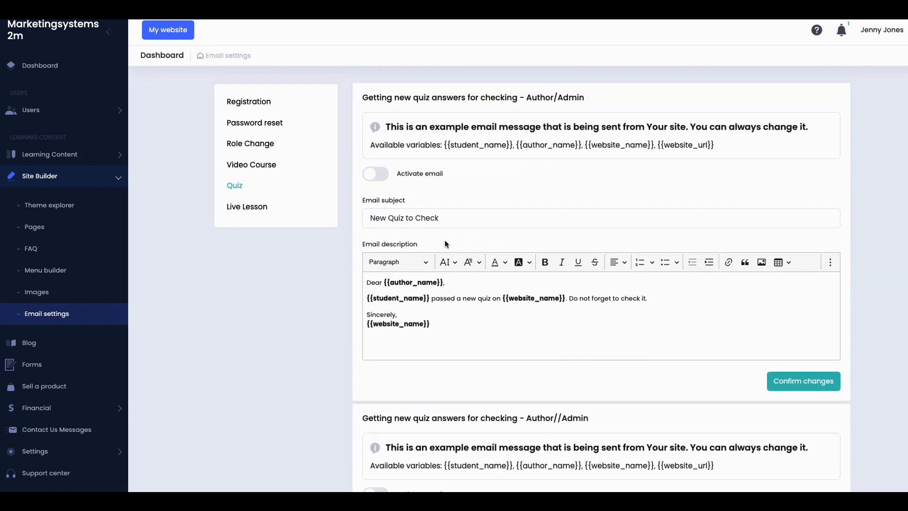
# Step: Review the Live Lesson email templates, then open the Blog articles list
pyautogui.click(266, 208)
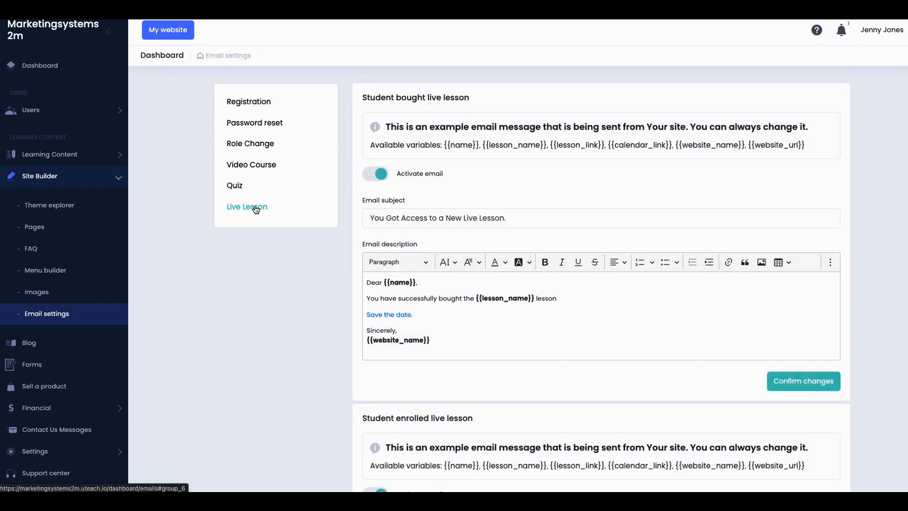
pyautogui.scroll(-8, 511, 225)
pyautogui.scroll(-11, 492, 234)
pyautogui.scroll(-6, 444, 242)
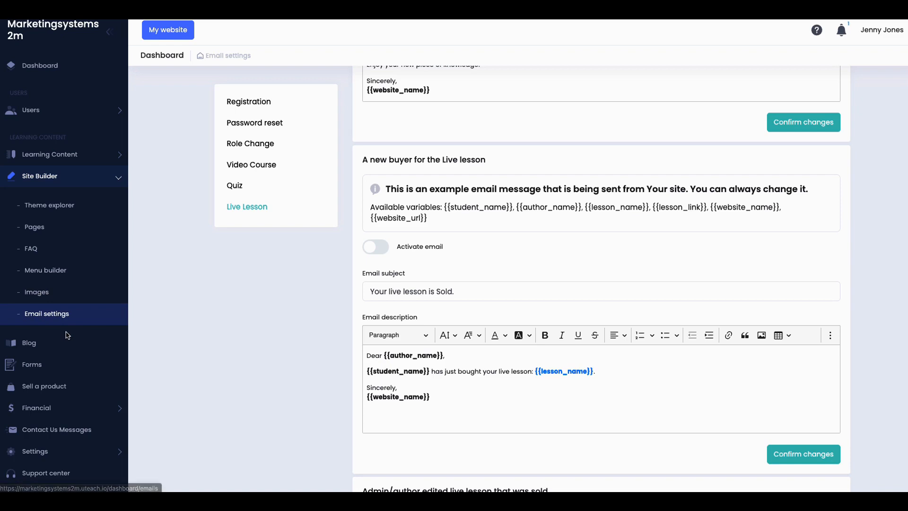
pyautogui.click(43, 347)
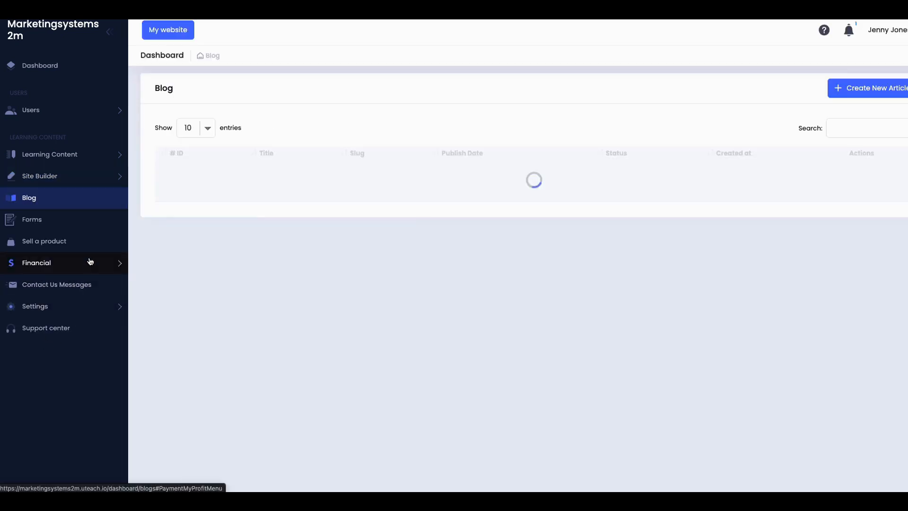
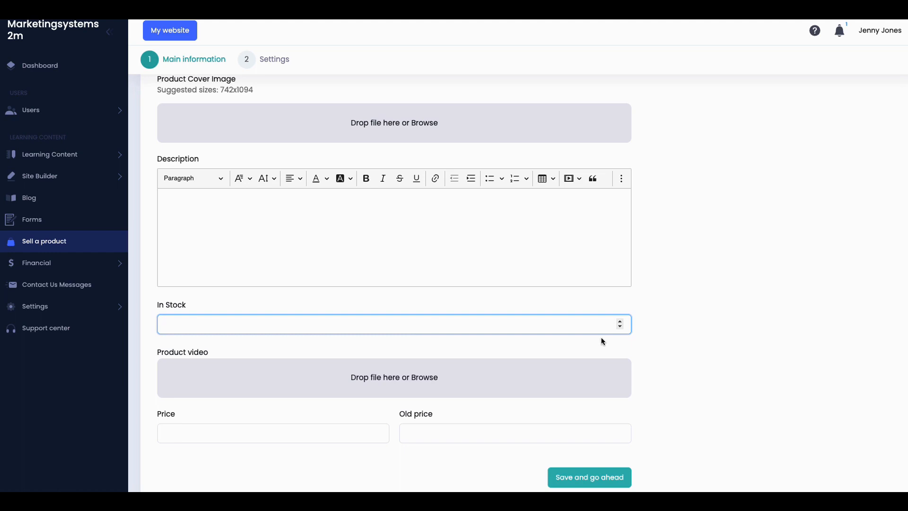
# Step: Set the product's In Stock to 5, price to 19.99 and old price to 29.99
pyautogui.click(619, 326)
pyautogui.doubleClick(621, 322)
pyautogui.click(621, 322)
pyautogui.scroll(-1, 360, 392)
pyautogui.click(325, 423)
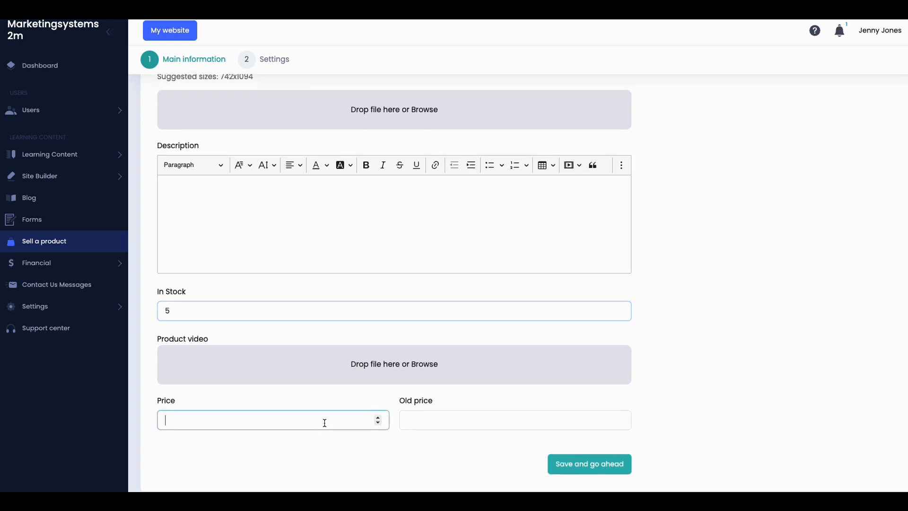
pyautogui.write('19.99')
pyautogui.click(440, 419)
pyautogui.click(440, 419)
pyautogui.write('29.99')
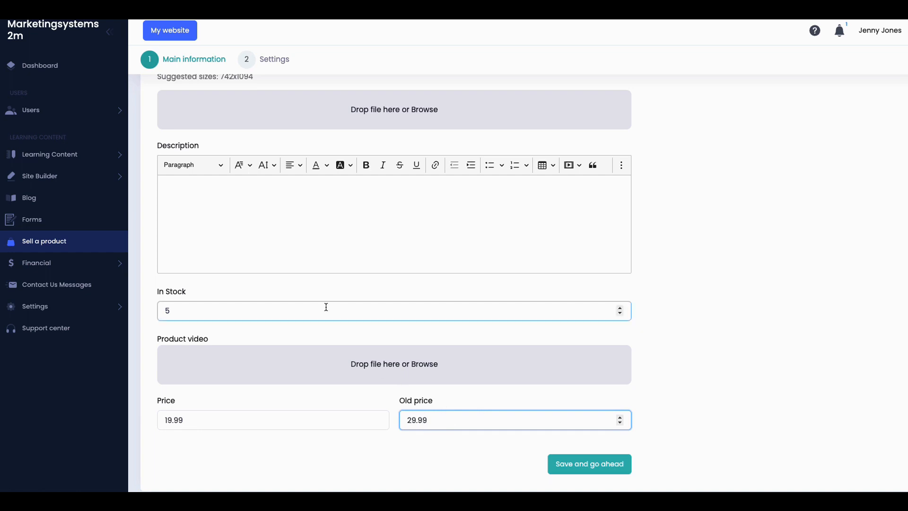
# Step: Enter the description 'A new dress' and the title 'My New Dress'
pyautogui.click(288, 219)
pyautogui.write('A ')
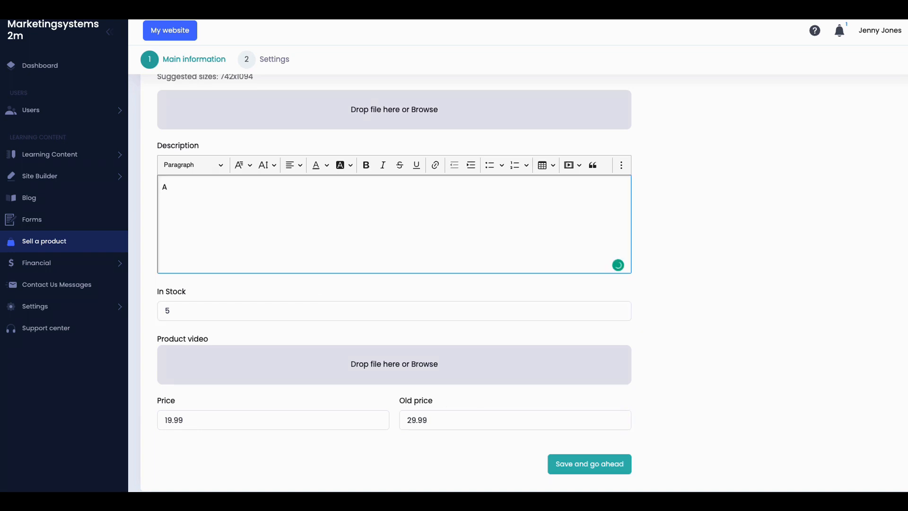
pyautogui.write('new dress')
pyautogui.scroll(3, 323, 203)
pyautogui.scroll(-1, 323, 208)
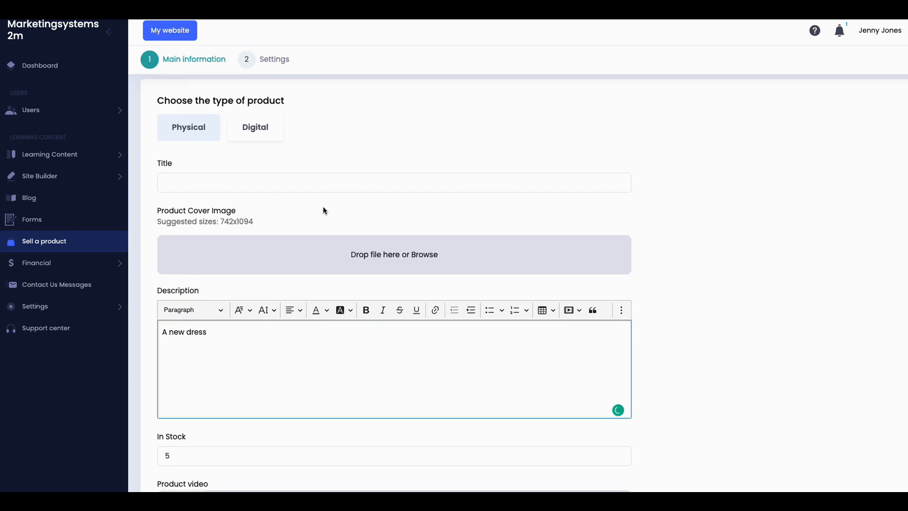
pyautogui.click(261, 126)
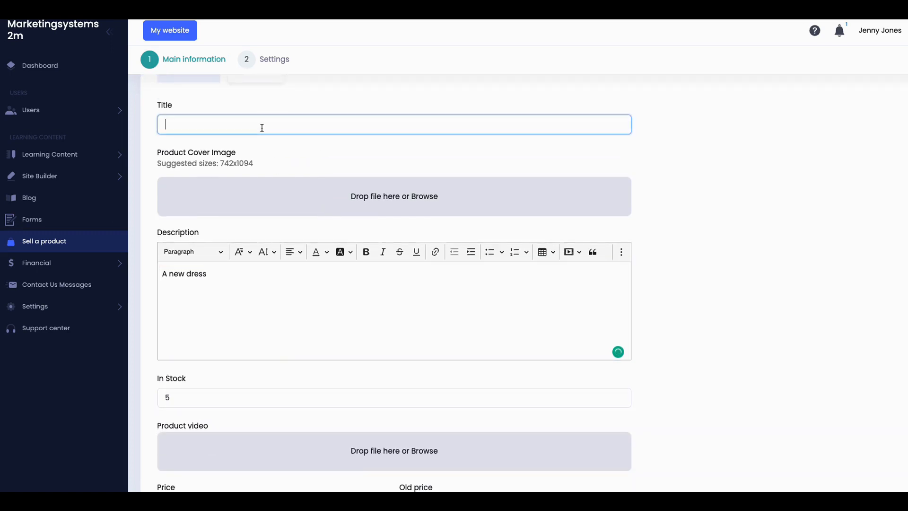
pyautogui.write('My New Dress')
# Step: Save the product's main information and continue to its settings
pyautogui.scroll(-2, 279, 217)
pyautogui.scroll(-1, 298, 255)
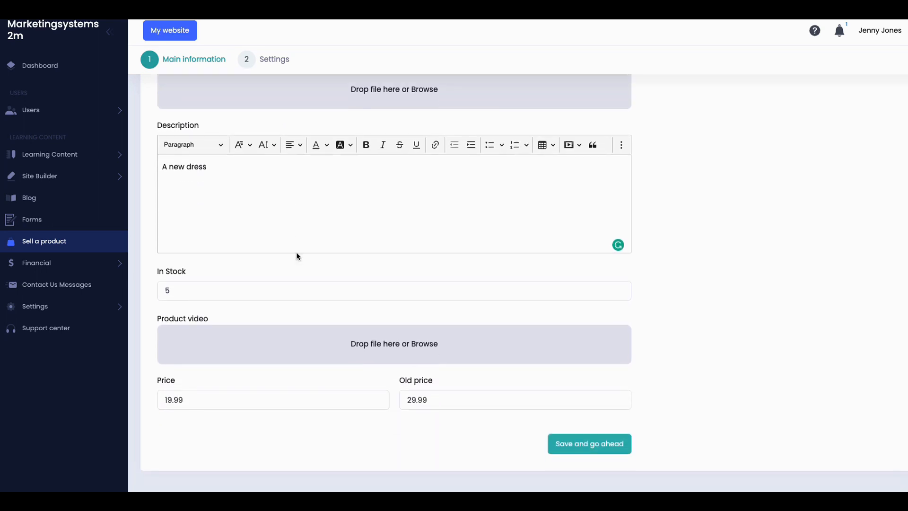
pyautogui.scroll(3, 336, 276)
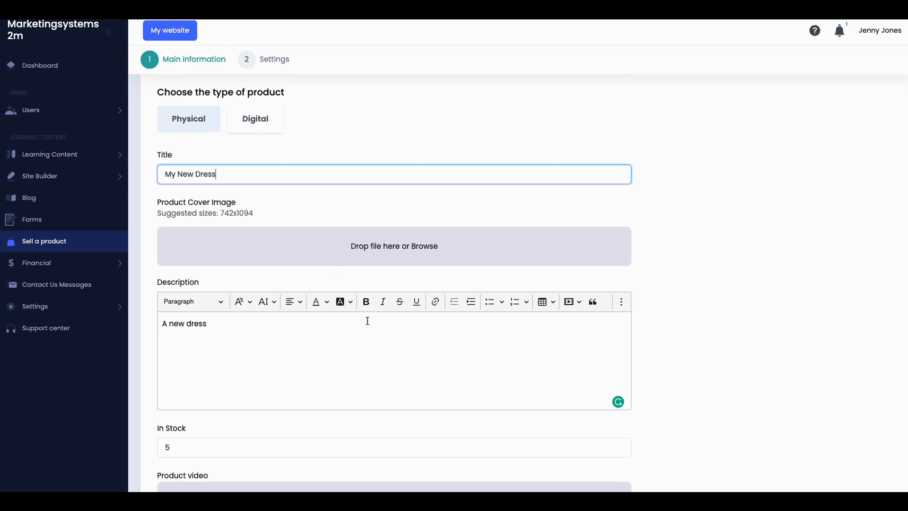
pyautogui.scroll(-4, 367, 319)
pyautogui.click(604, 443)
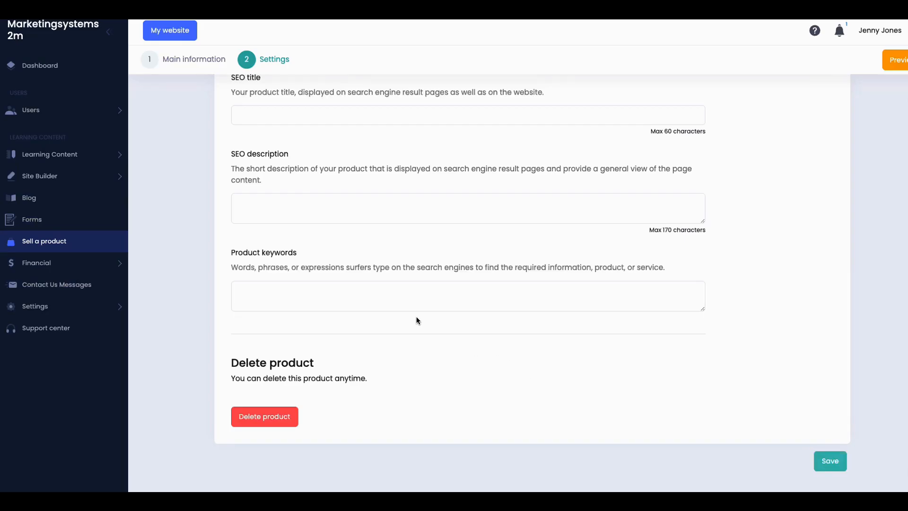
pyautogui.scroll(4, 406, 308)
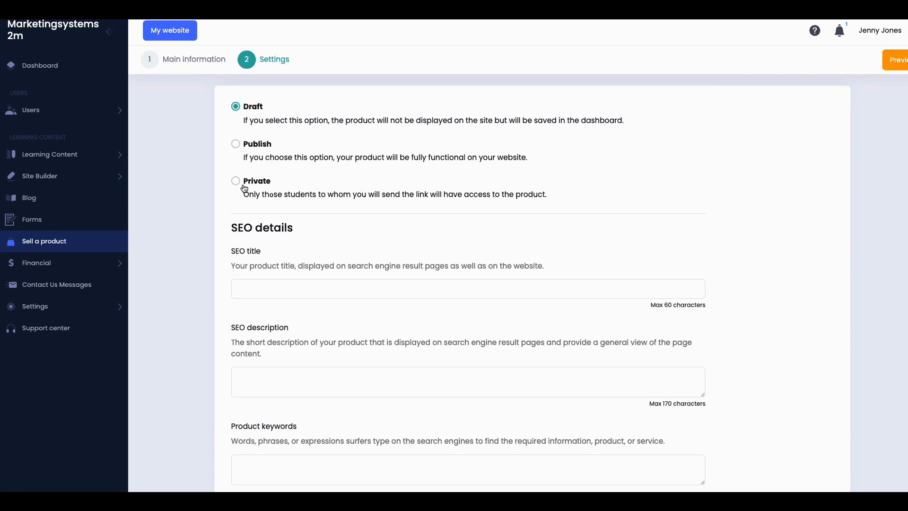
pyautogui.scroll(-4, 385, 230)
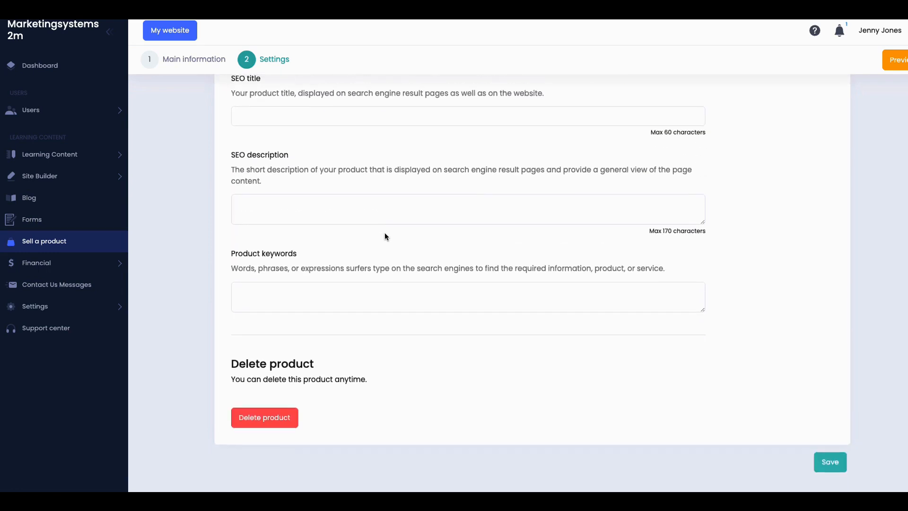
pyautogui.scroll(4, 385, 232)
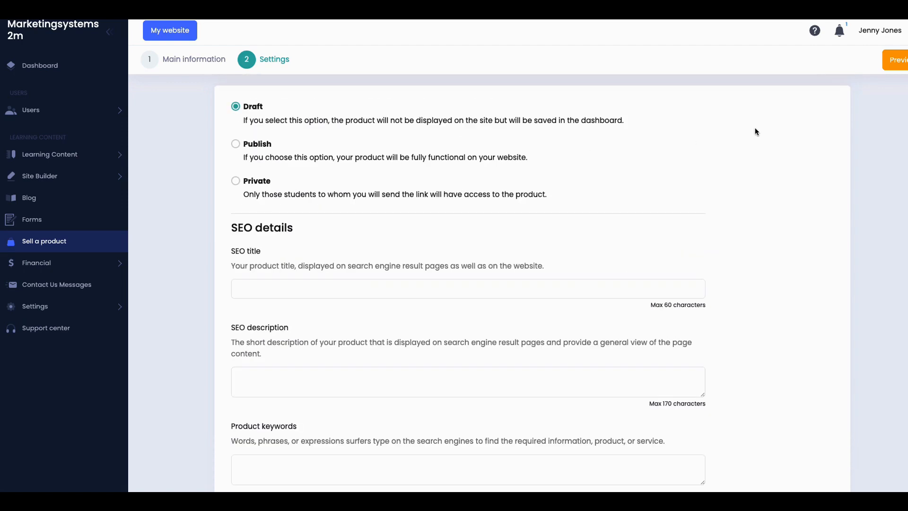
pyautogui.click(898, 62)
# Step: Browse the Financial pages: Payment settings, Bank Account Attachment, My profit and Coupons
pyautogui.click(47, 266)
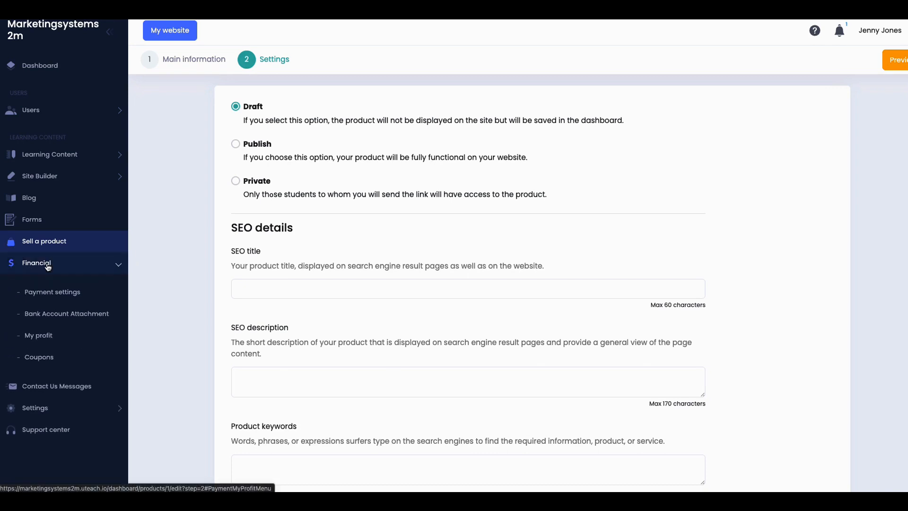
pyautogui.click(51, 296)
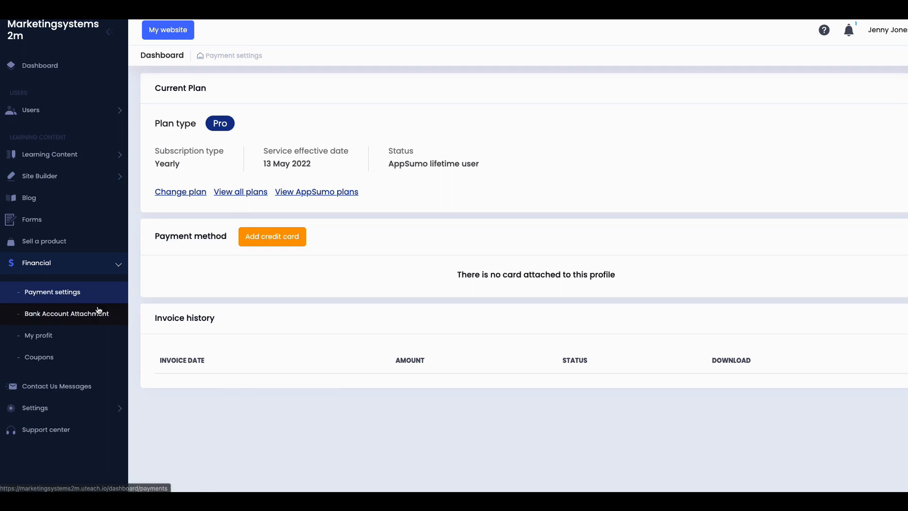
pyautogui.click(68, 316)
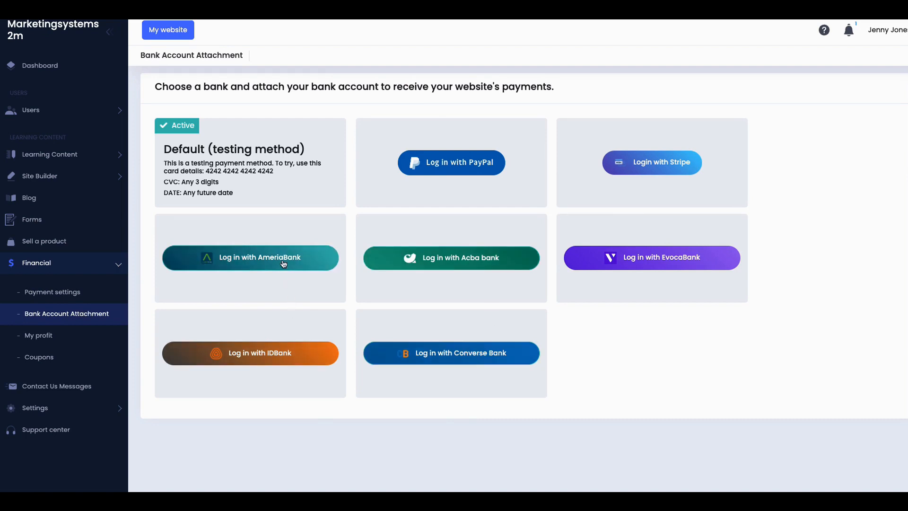
pyautogui.click(43, 337)
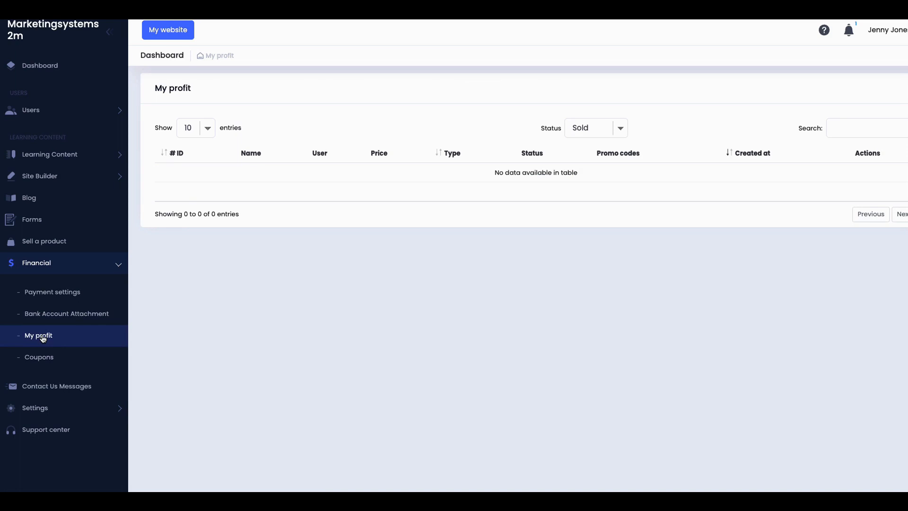
pyautogui.click(39, 361)
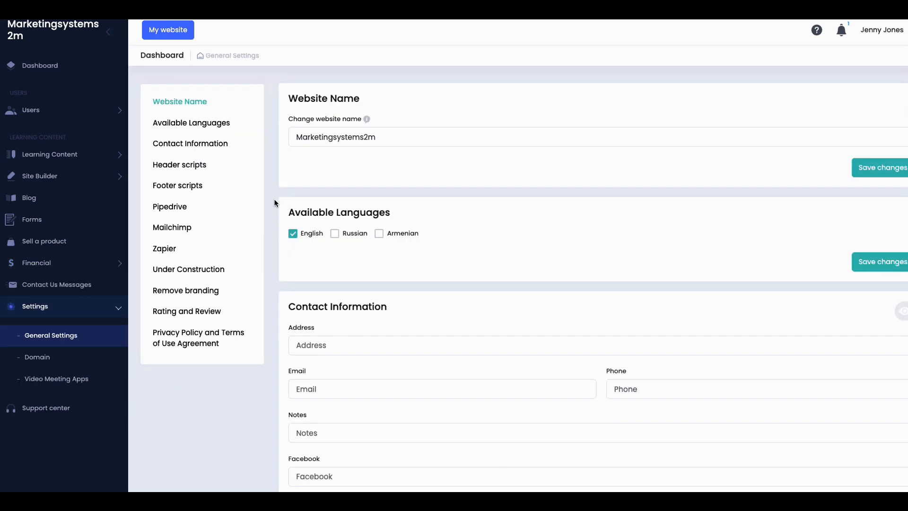
pyautogui.scroll(-1, 275, 203)
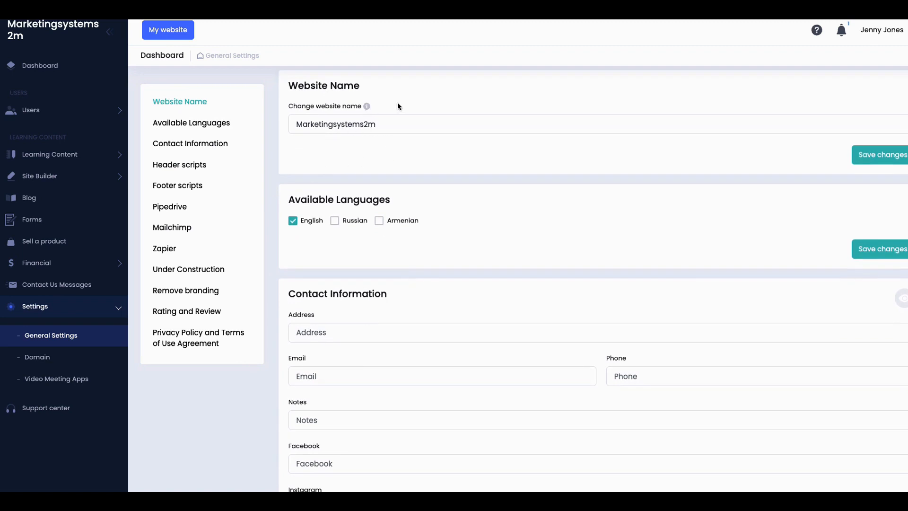
pyautogui.moveTo(366, 107)
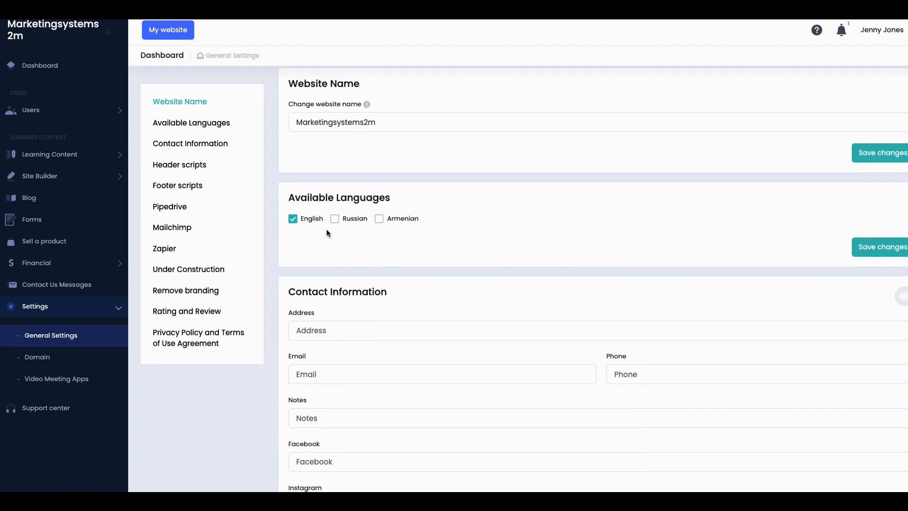
pyautogui.scroll(-1, 326, 229)
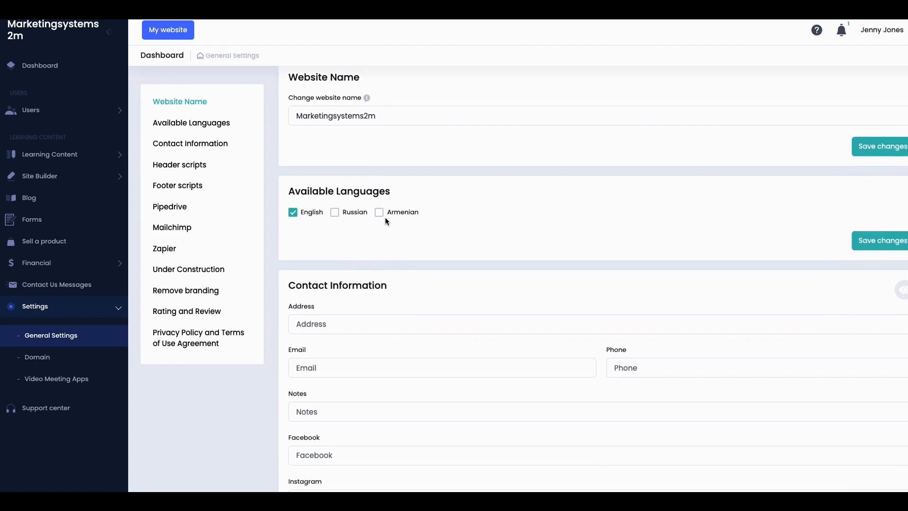
pyautogui.scroll(-2, 346, 251)
pyautogui.scroll(-10, 346, 254)
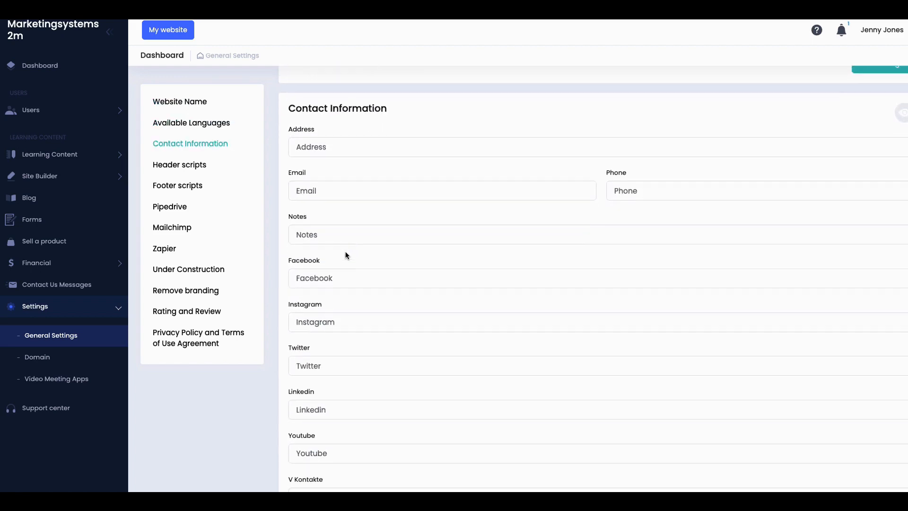
pyautogui.scroll(-3, 346, 254)
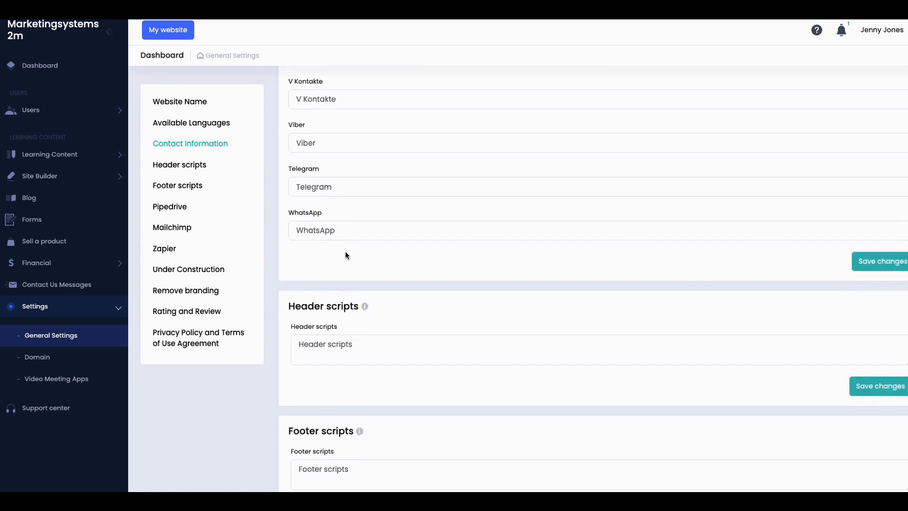
pyautogui.click(351, 204)
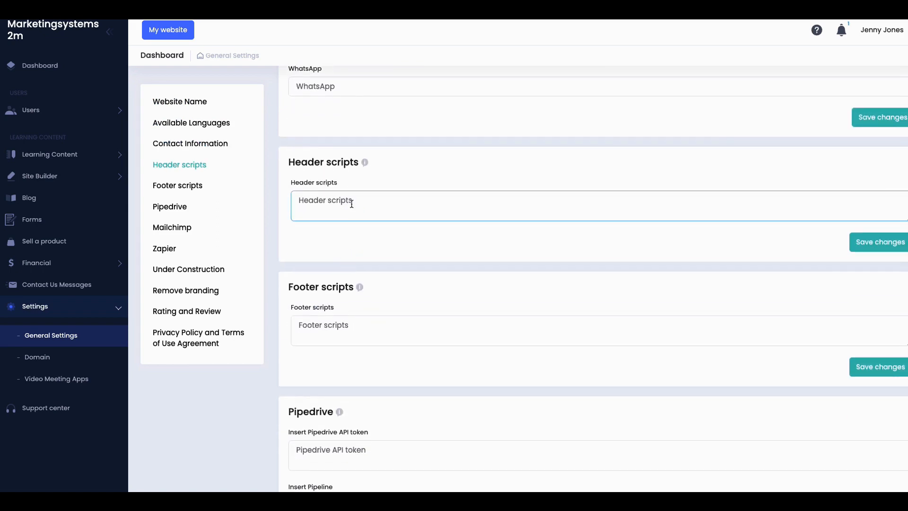
pyautogui.click(339, 340)
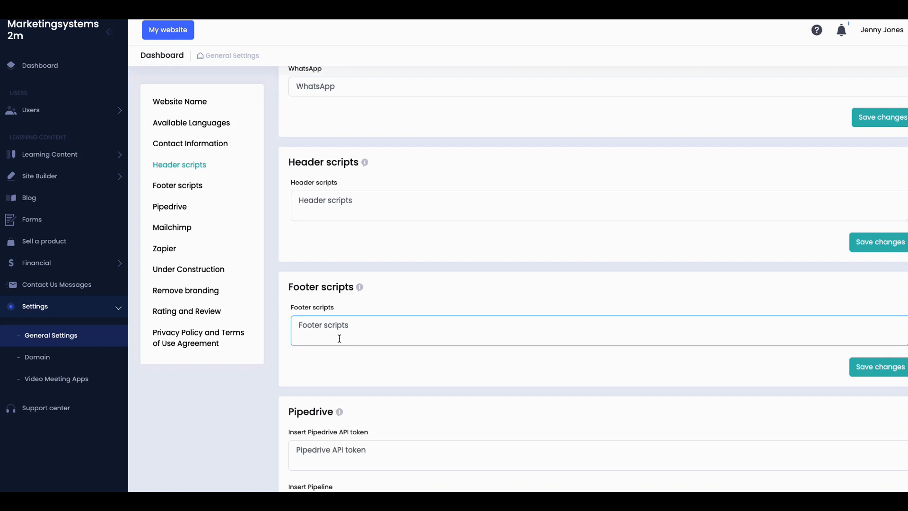
pyautogui.scroll(-6, 339, 338)
pyautogui.scroll(-4, 339, 368)
pyautogui.click(341, 361)
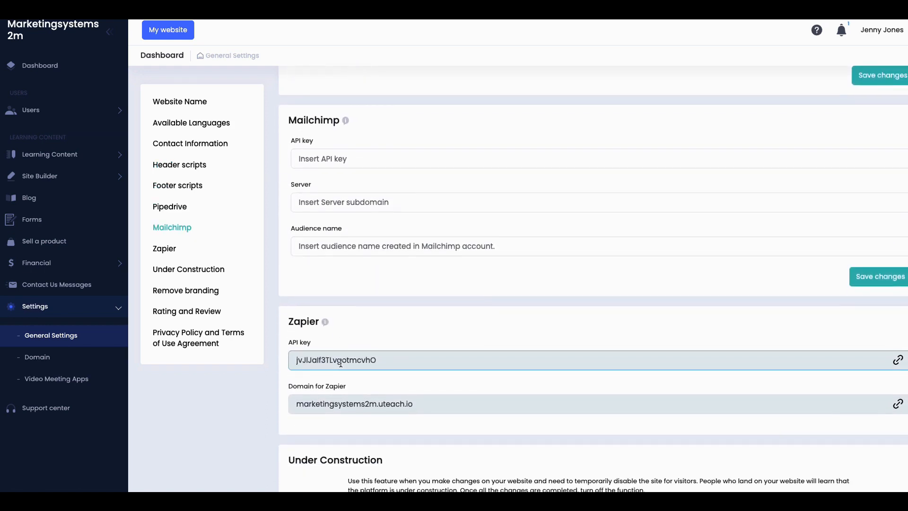
pyautogui.scroll(11, 340, 362)
pyautogui.scroll(14, 340, 361)
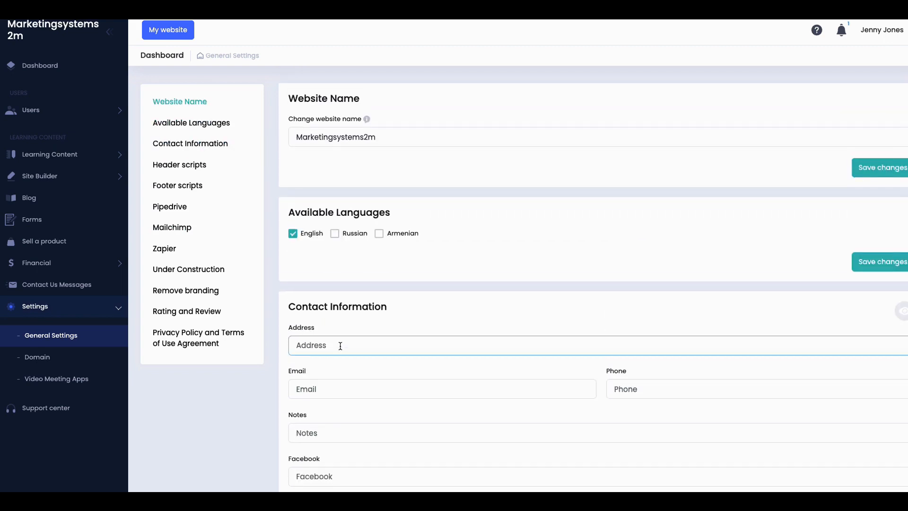
pyautogui.click(181, 124)
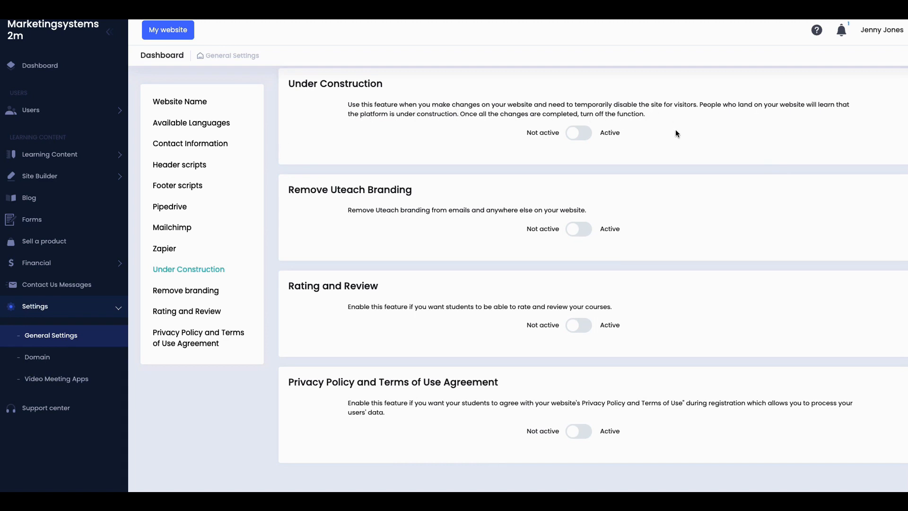
# Step: Turn on Under Construction mode and enable Remove Uteach Branding for the website
pyautogui.click(585, 136)
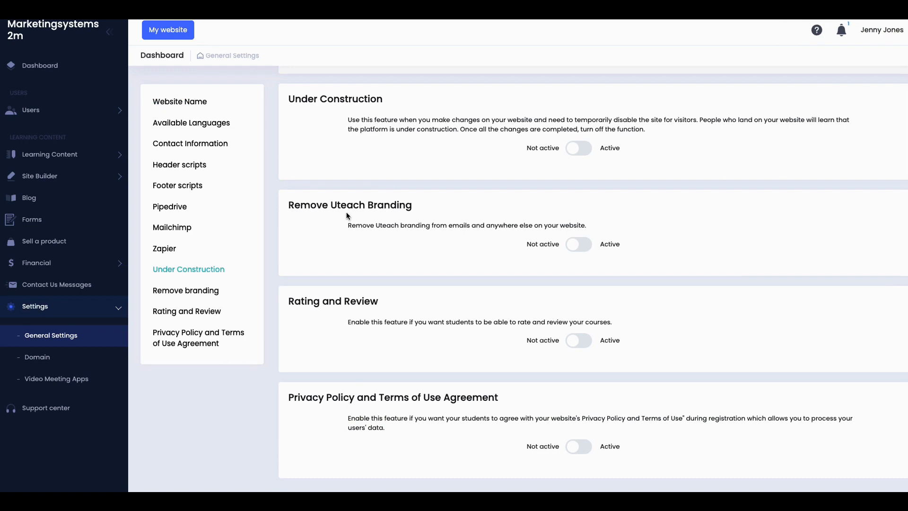
pyautogui.click(585, 249)
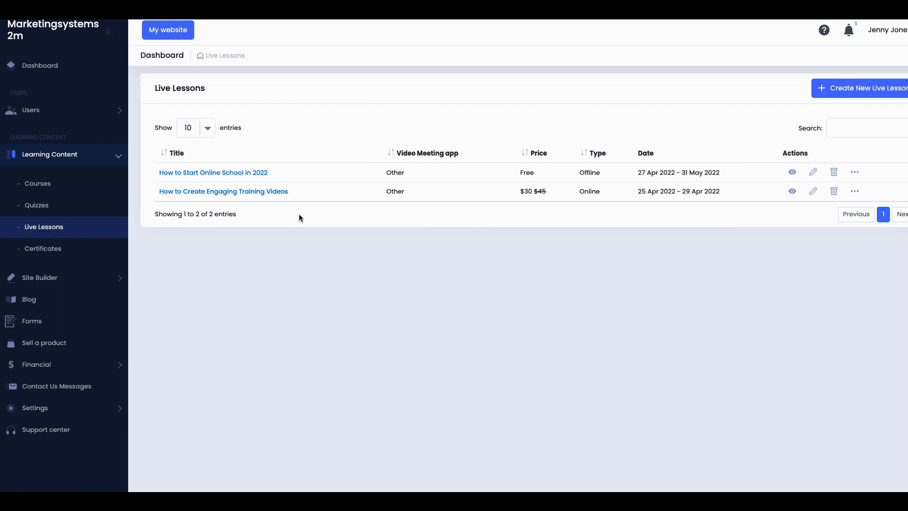
# Step: Begin a new live lesson named 'My New Course'
pyautogui.click(869, 92)
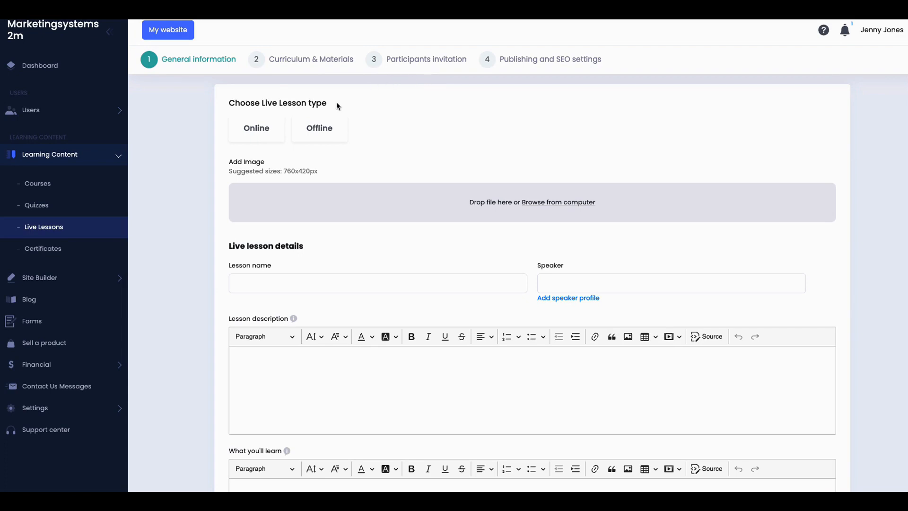
pyautogui.click(283, 283)
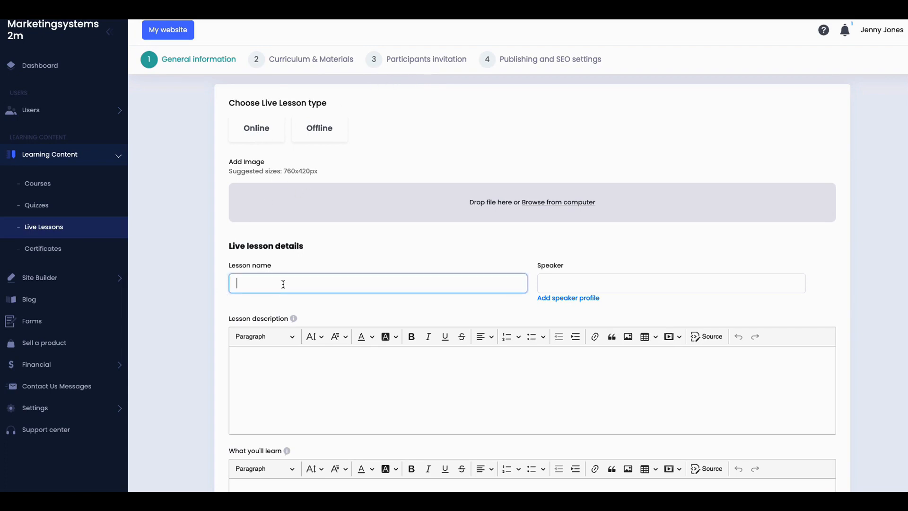
pyautogui.write('My New Course')
# Step: Start adding a new speaker, abandon it, and return to the Live Lessons list
pyautogui.click(559, 298)
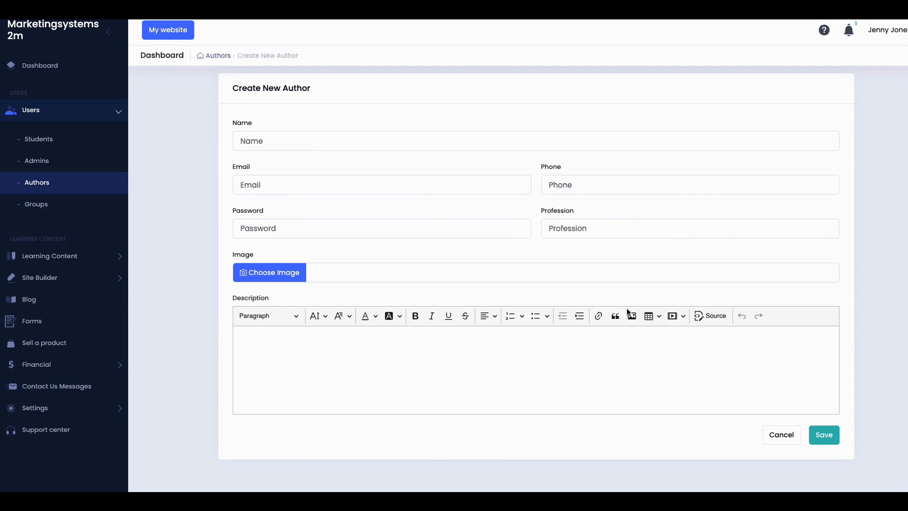
pyautogui.click(780, 435)
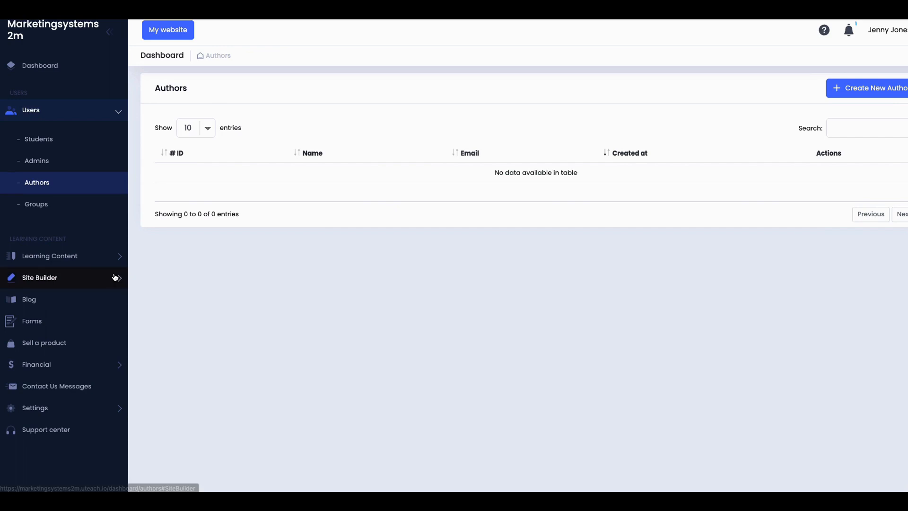
pyautogui.click(67, 263)
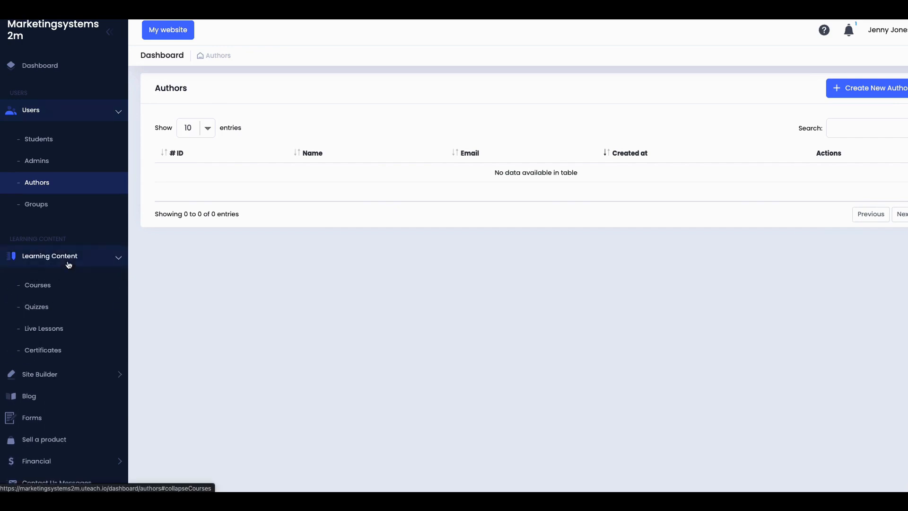
pyautogui.click(49, 334)
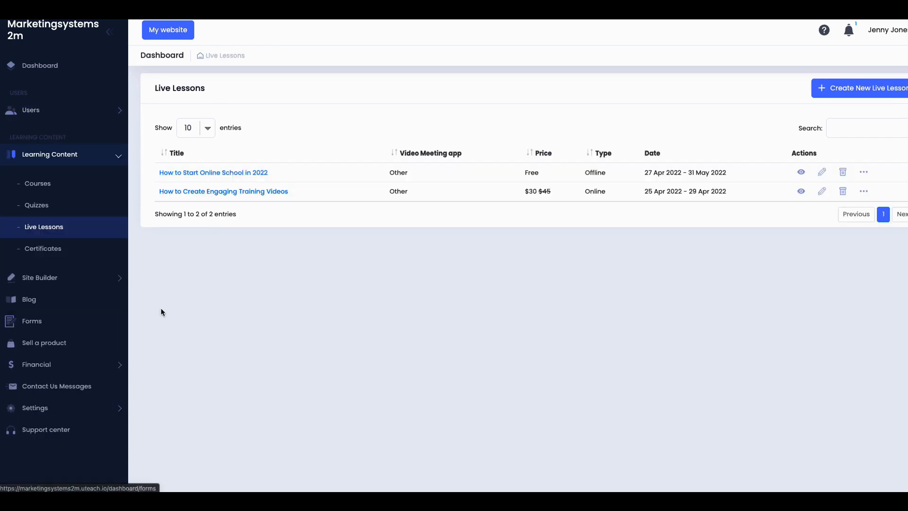
# Step: Create a new live lesson set to Online with Other video conferencing app
pyautogui.click(855, 93)
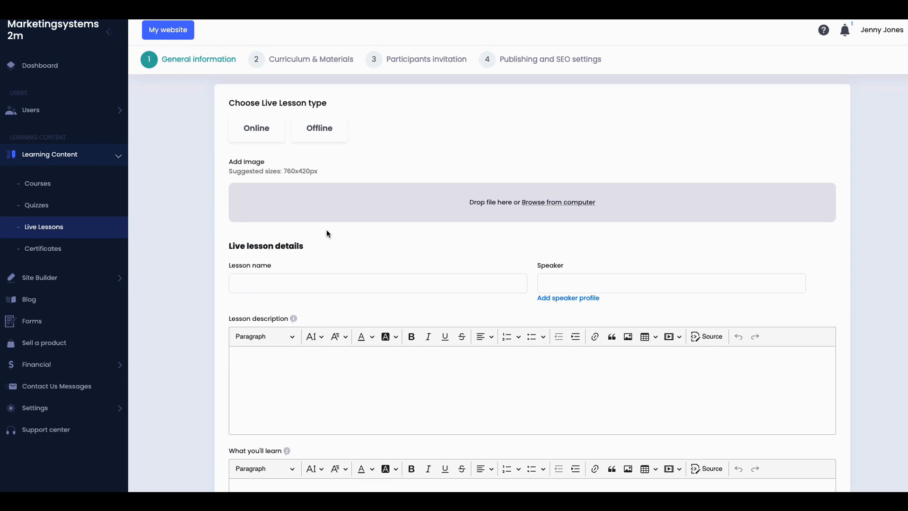
pyautogui.click(263, 131)
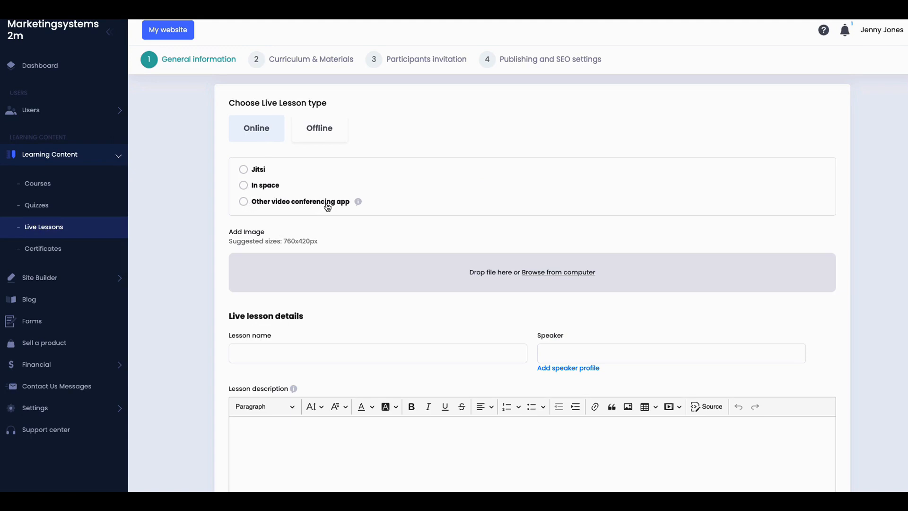
pyautogui.moveTo(358, 202)
pyautogui.click(244, 205)
pyautogui.click(270, 222)
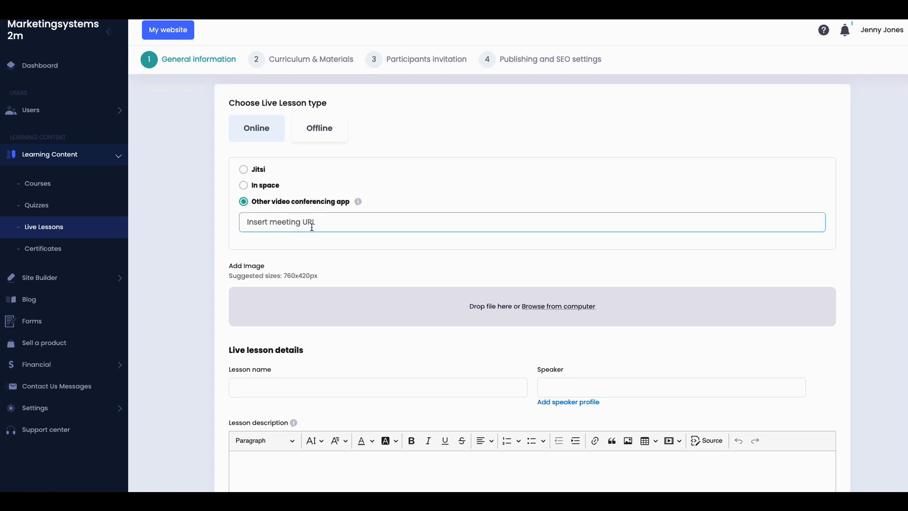
pyautogui.click(417, 238)
pyautogui.scroll(-1, 394, 246)
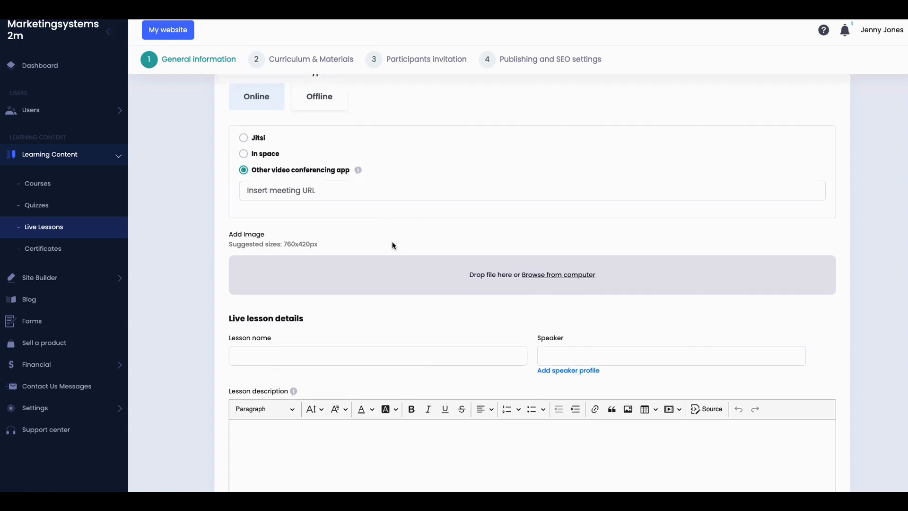
pyautogui.scroll(-4, 393, 245)
pyautogui.click(392, 242)
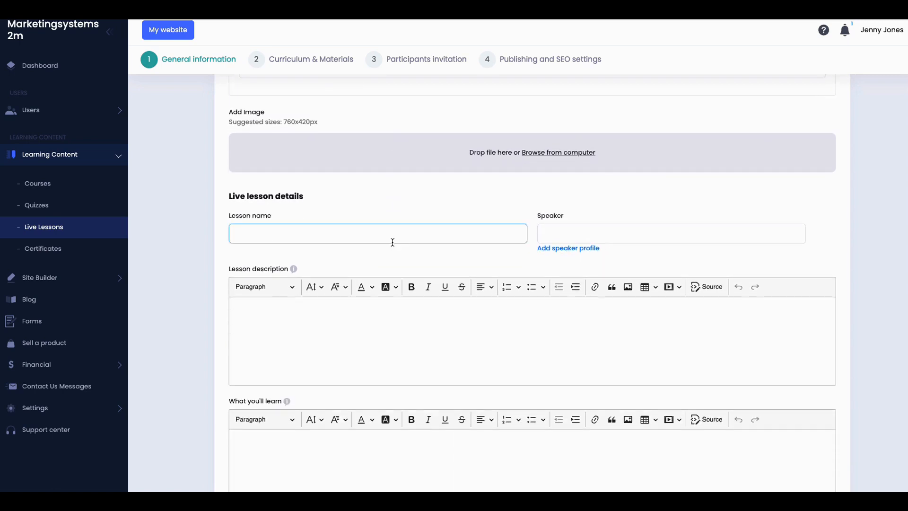
pyautogui.scroll(5, 393, 243)
pyautogui.click(375, 258)
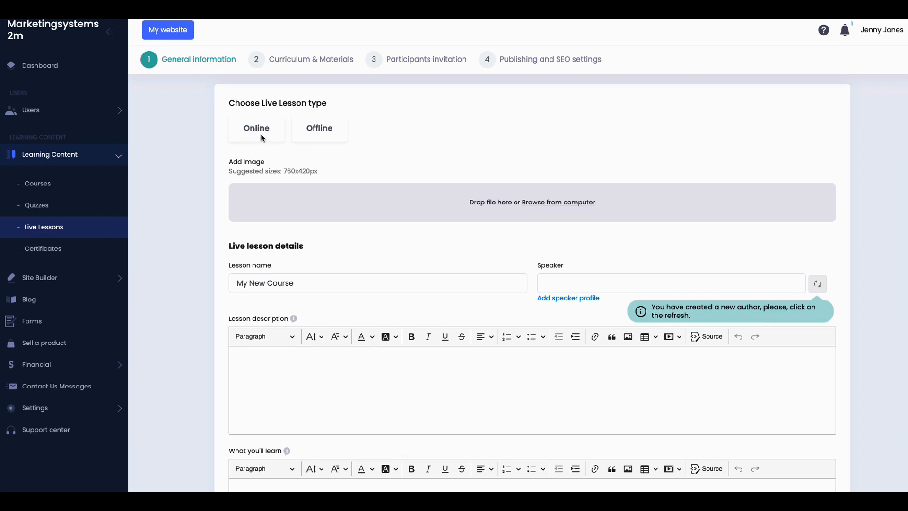
# Step: Reselect Online with Other video conferencing app and paste the meeting link
pyautogui.click(266, 135)
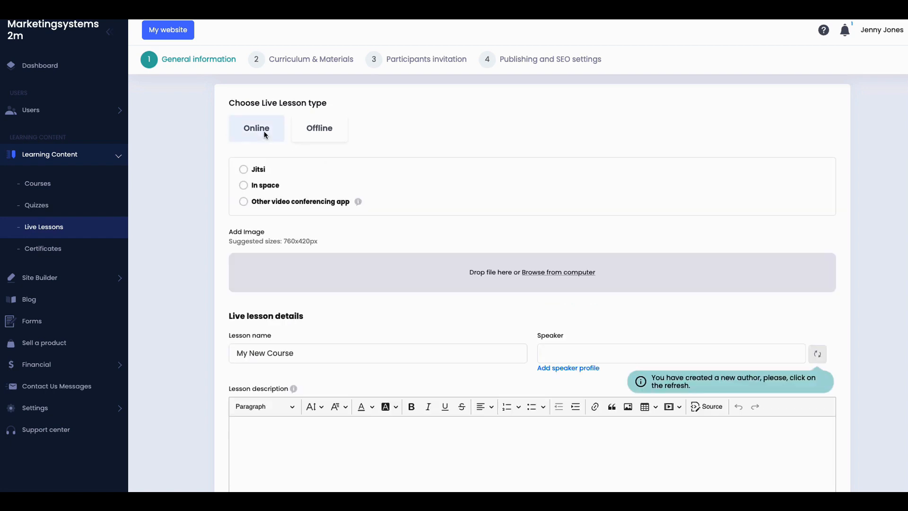
pyautogui.click(244, 202)
pyautogui.click(251, 221)
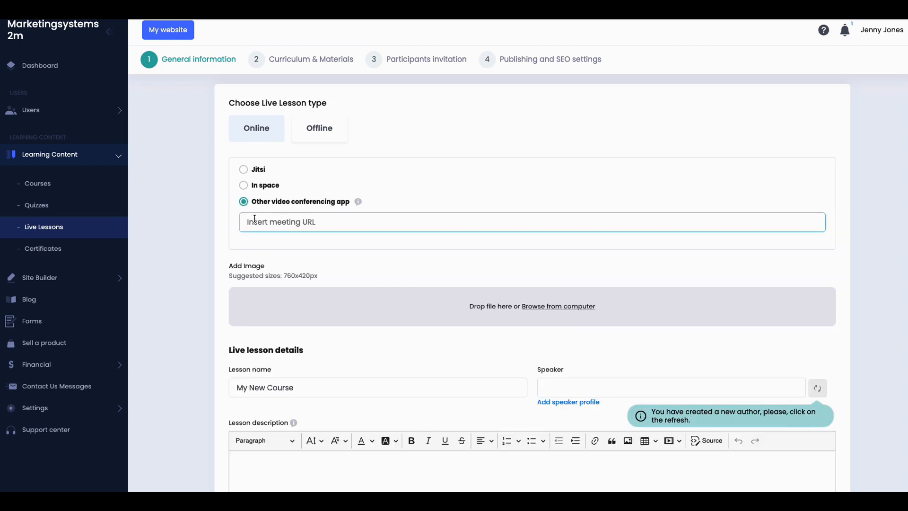
pyautogui.rightClick(260, 232)
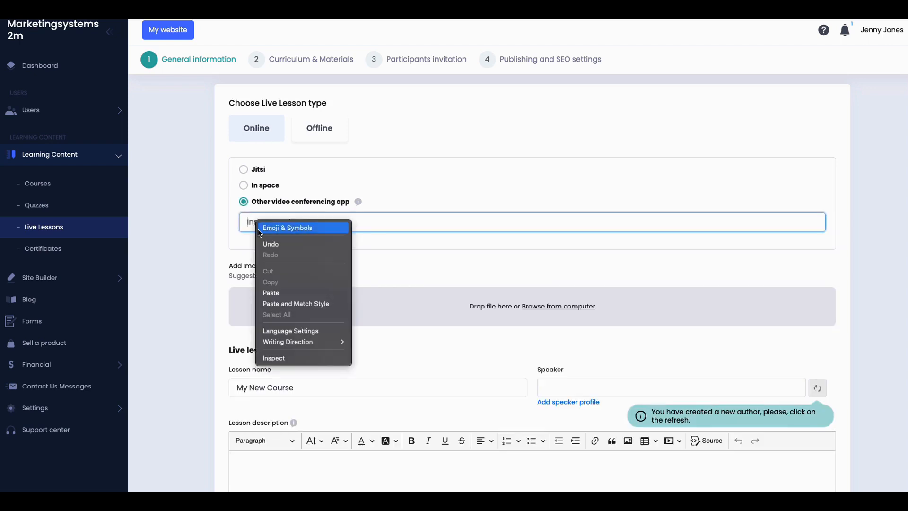
pyautogui.click(272, 293)
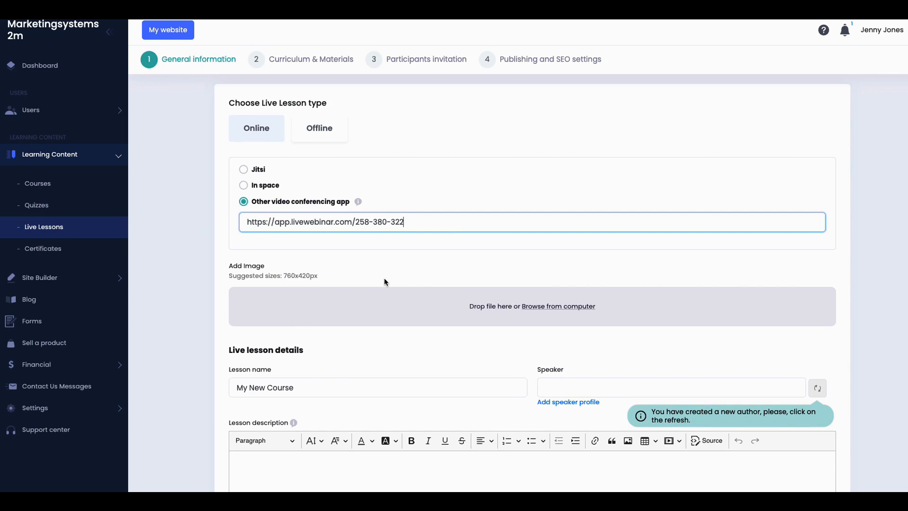
pyautogui.scroll(-4, 384, 279)
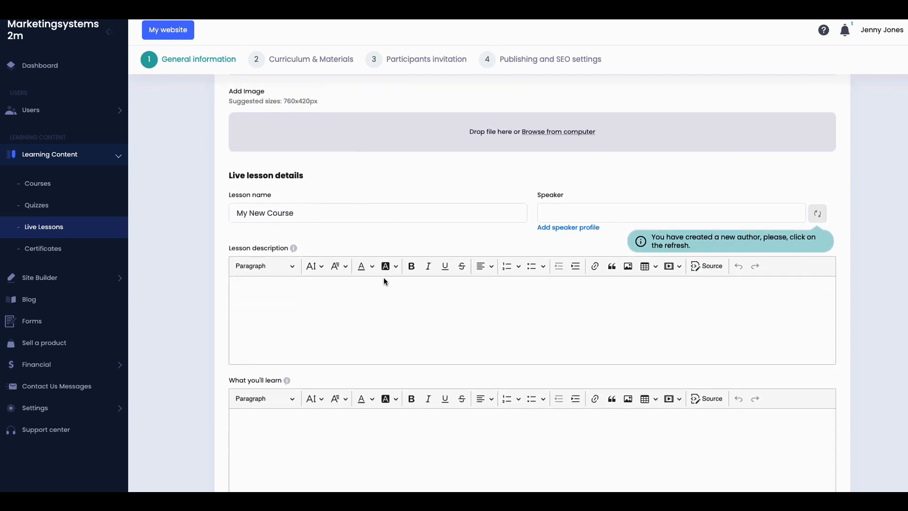
pyautogui.scroll(-1, 384, 279)
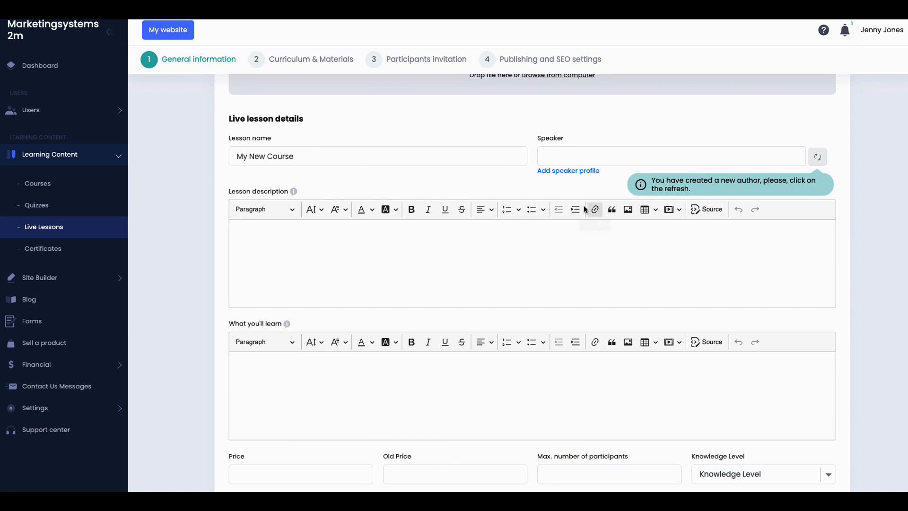
# Step: Add description 'The best lesson you will ever have' and learning points 'You will learn this' and 'that'
pyautogui.click(293, 255)
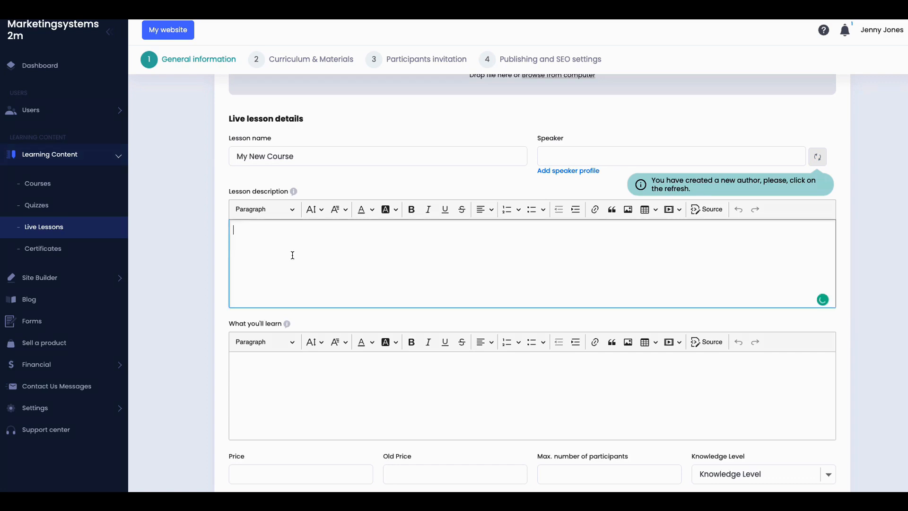
pyautogui.write('The best lesson you will ever have')
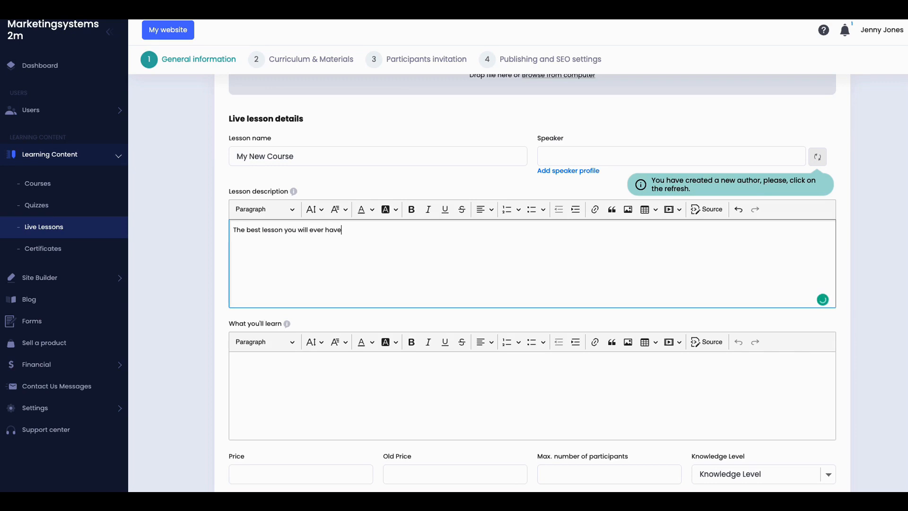
pyautogui.click(274, 362)
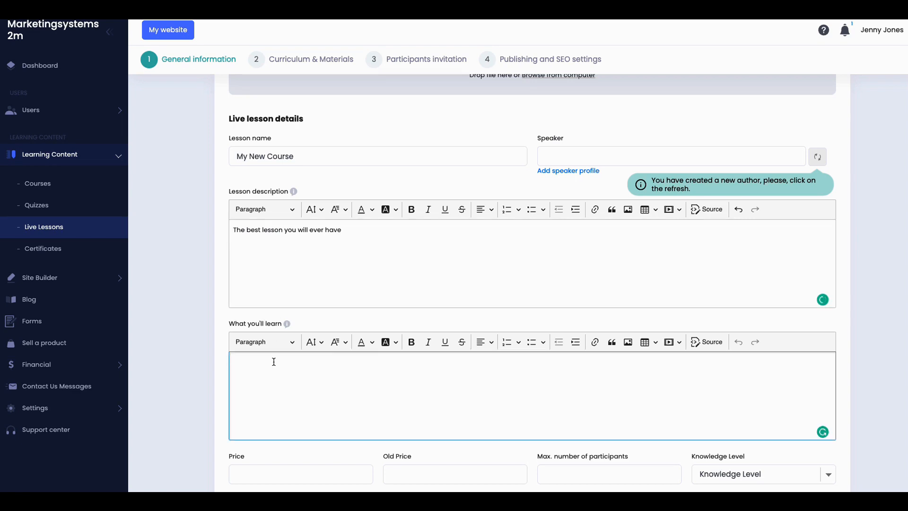
pyautogui.write('1. ')
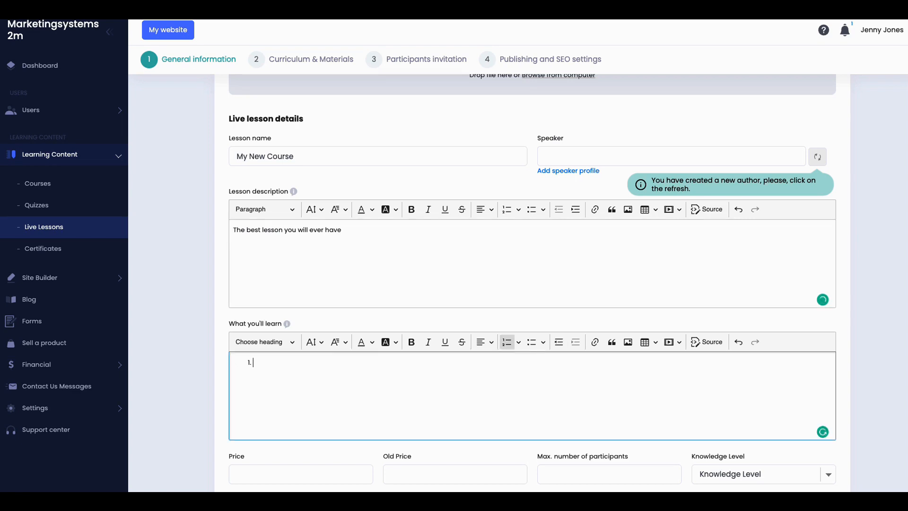
pyautogui.write('You will learn this')
pyautogui.press('Return')
pyautogui.write('You will learn taht')
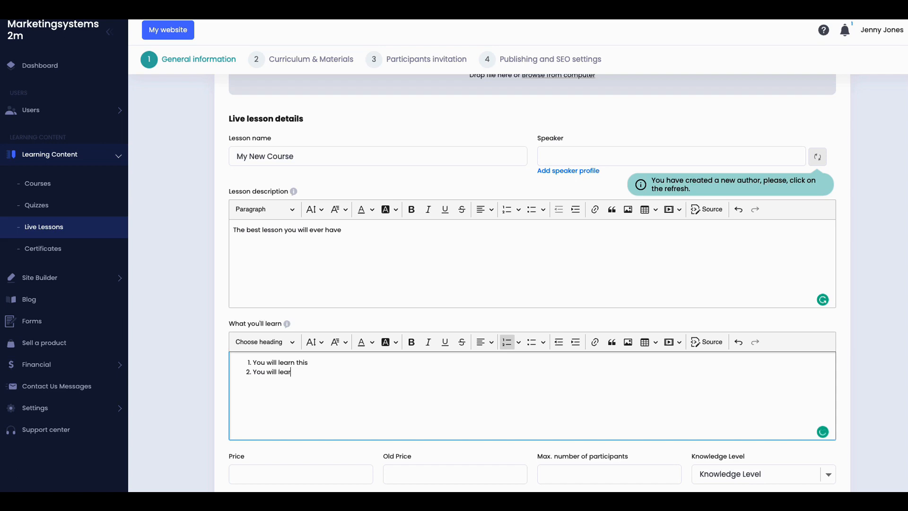
pyautogui.press('BackSpace')
pyautogui.press('BackSpace')
pyautogui.press('BackSpace')
# Step: Finish the second learning point and enter price 24.99 and old price 19.55
pyautogui.write('hat')
pyautogui.scroll(-2, 326, 370)
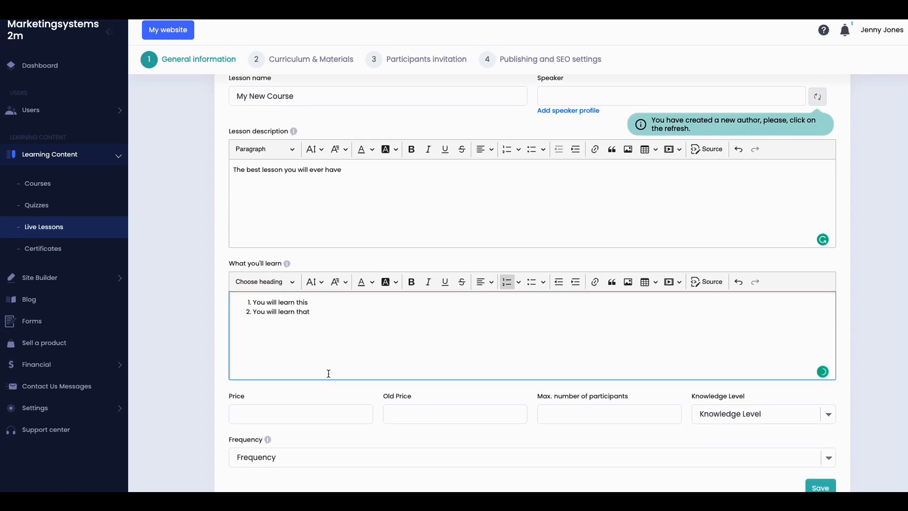
pyautogui.click(320, 373)
pyautogui.write('2')
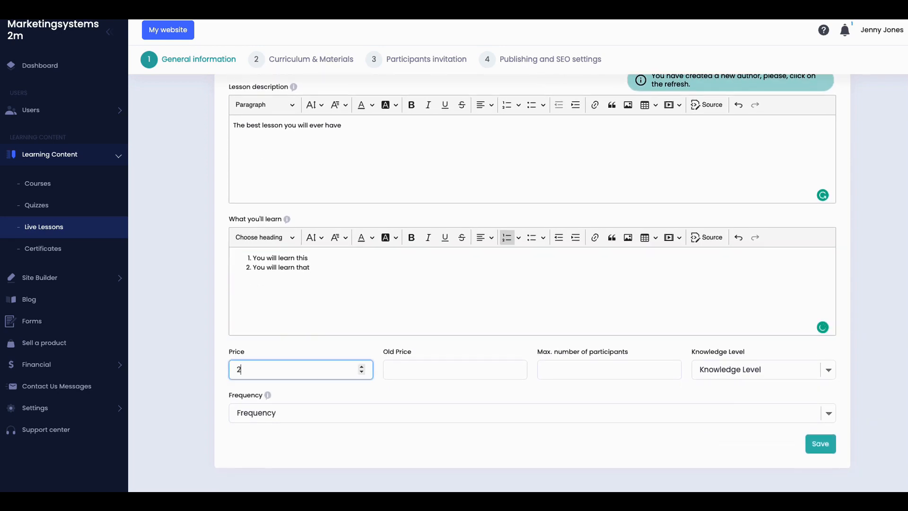
pyautogui.write('4.99')
pyautogui.click(485, 370)
pyautogui.write('19.3')
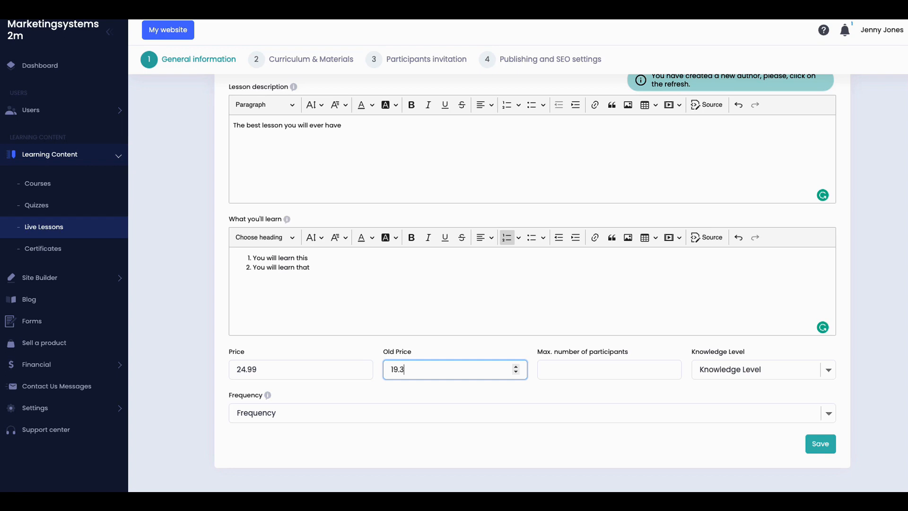
pyautogui.write('55')
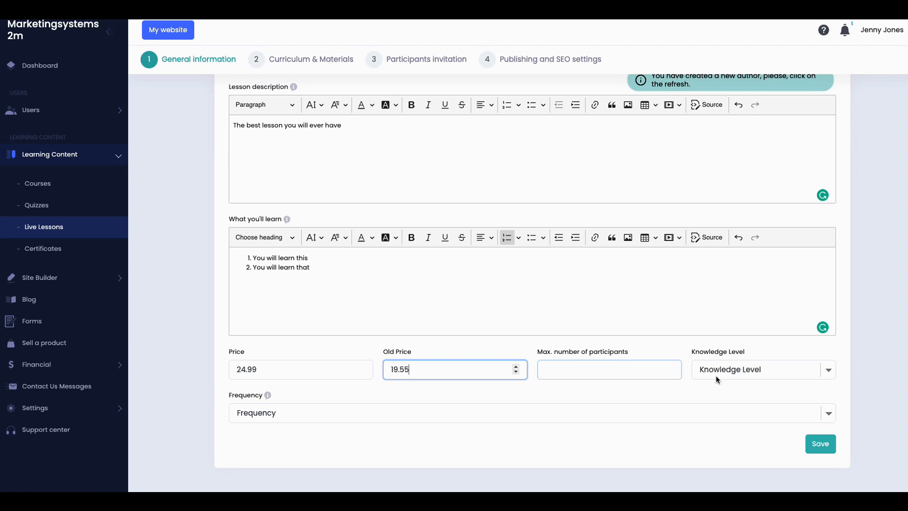
# Step: Set knowledge level to Beginner and the participant limit to 10
pyautogui.click(730, 375)
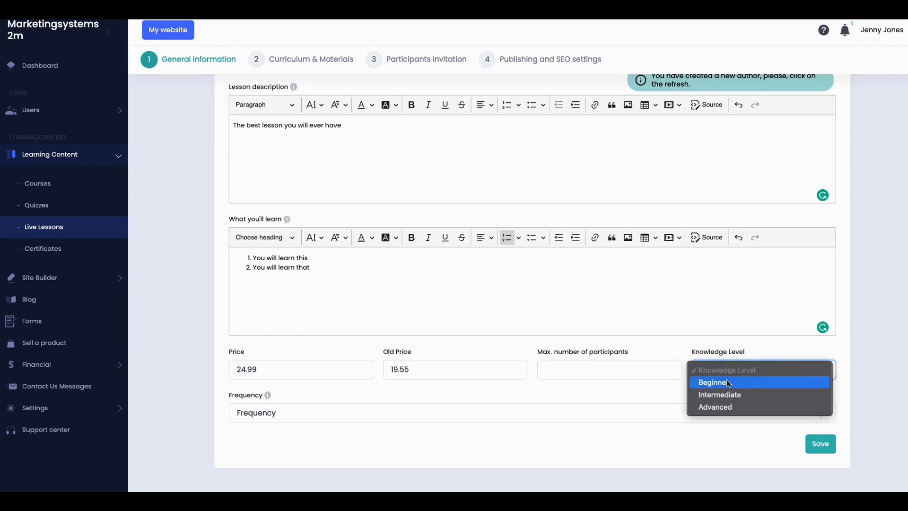
pyautogui.click(728, 382)
pyautogui.click(599, 372)
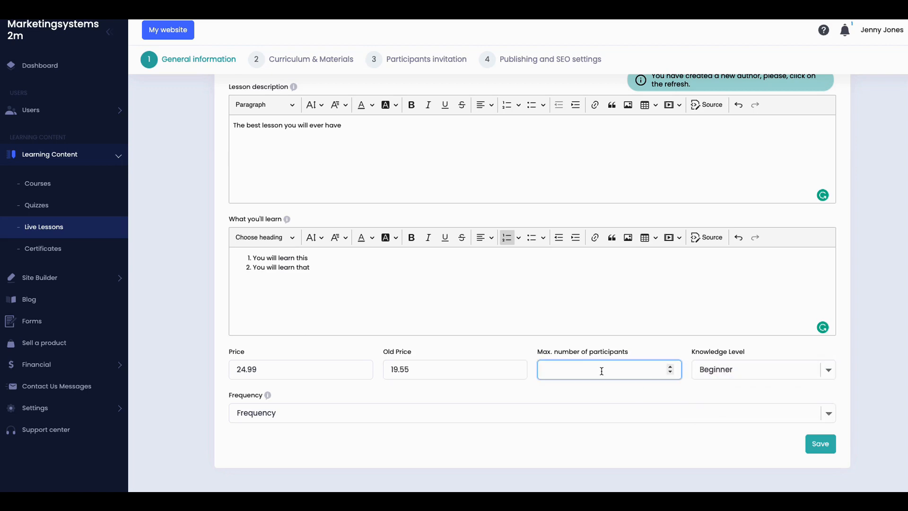
pyautogui.write('10')
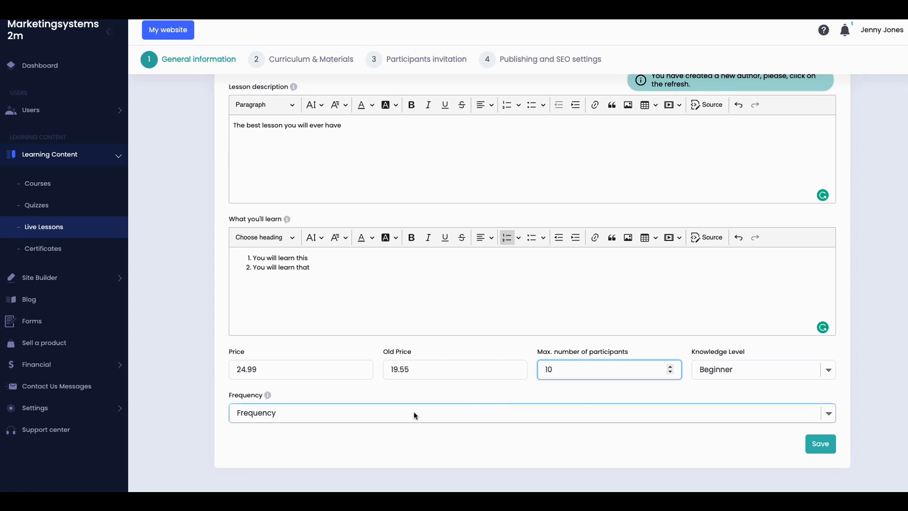
pyautogui.click(413, 415)
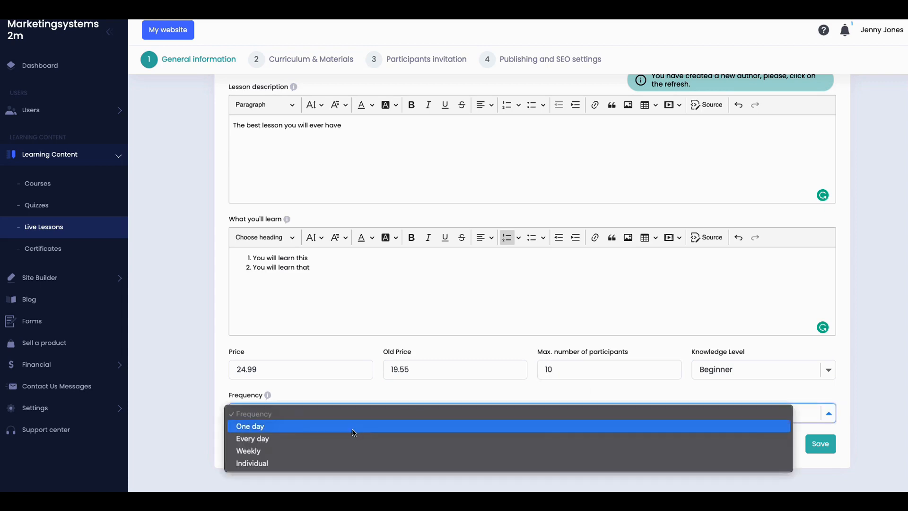
# Step: Set the lesson frequency to One day on 05/02/2022
pyautogui.click(323, 451)
pyautogui.scroll(-2, 374, 417)
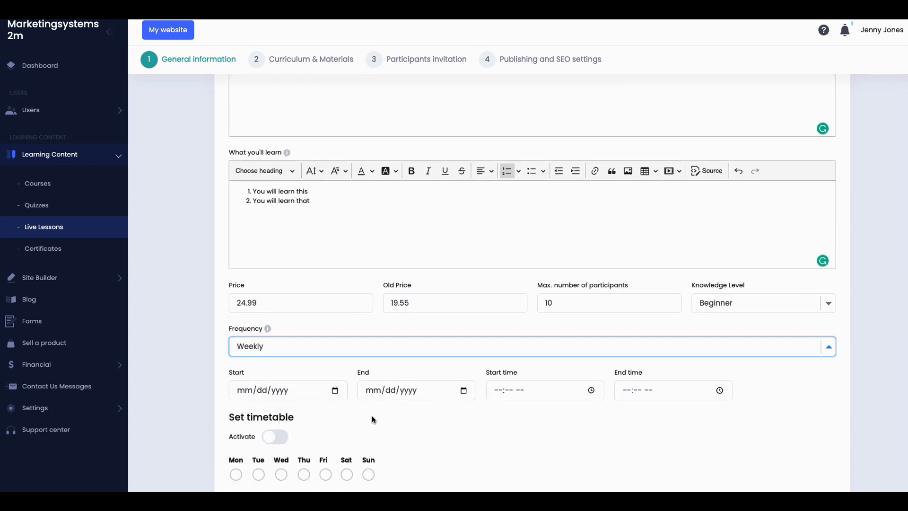
pyautogui.scroll(-2, 372, 418)
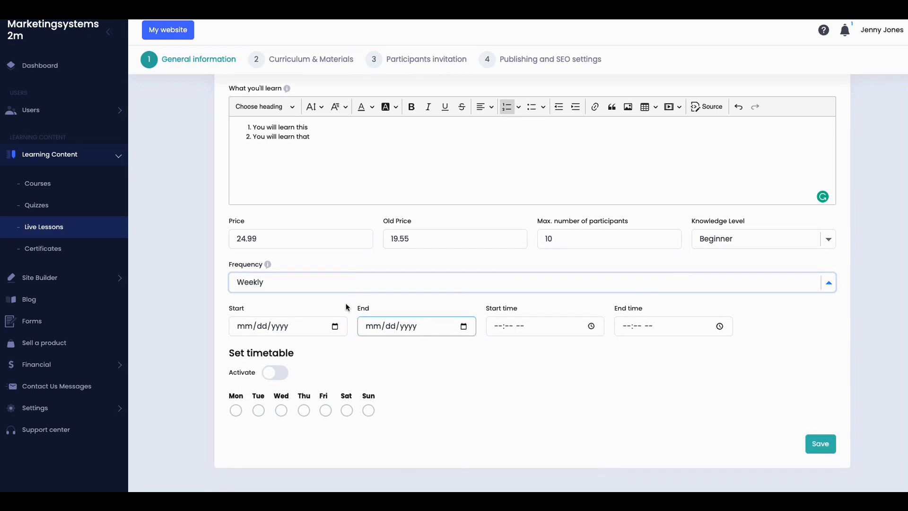
pyautogui.click(342, 284)
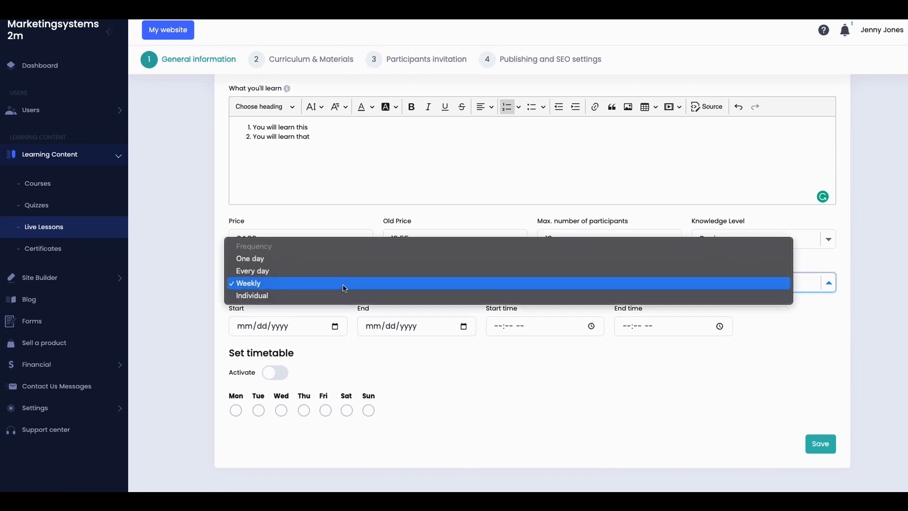
pyautogui.click(337, 258)
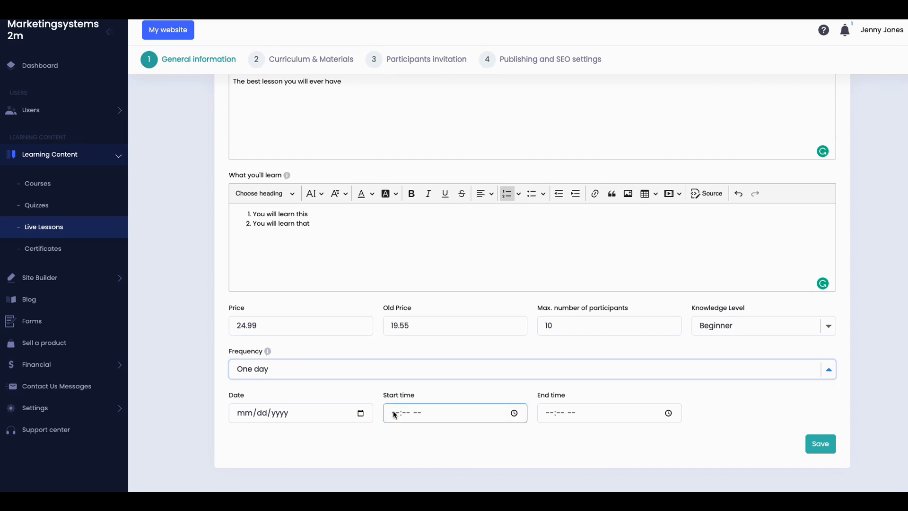
pyautogui.click(361, 413)
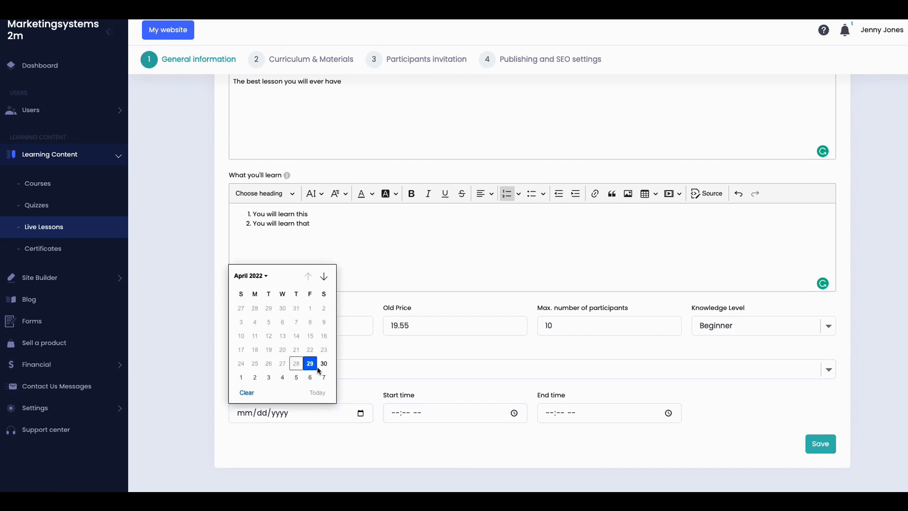
pyautogui.click(255, 377)
# Step: Set start time 10:47 AM and end time 11:49 AM, then try saving the lesson
pyautogui.click(501, 416)
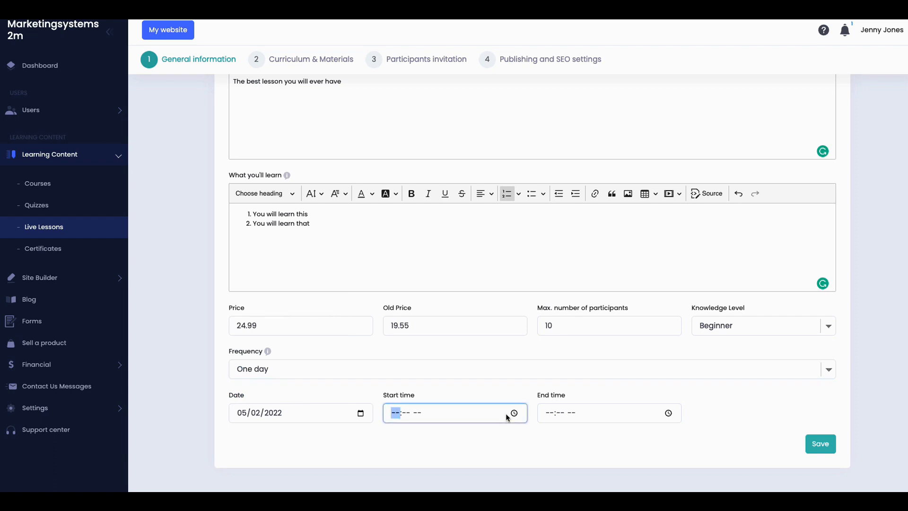
pyautogui.click(513, 414)
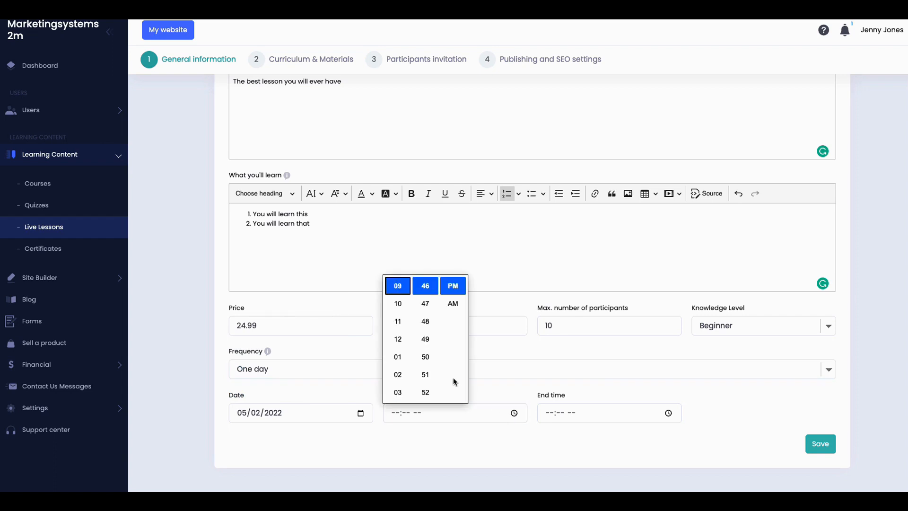
pyautogui.click(402, 302)
pyautogui.click(424, 304)
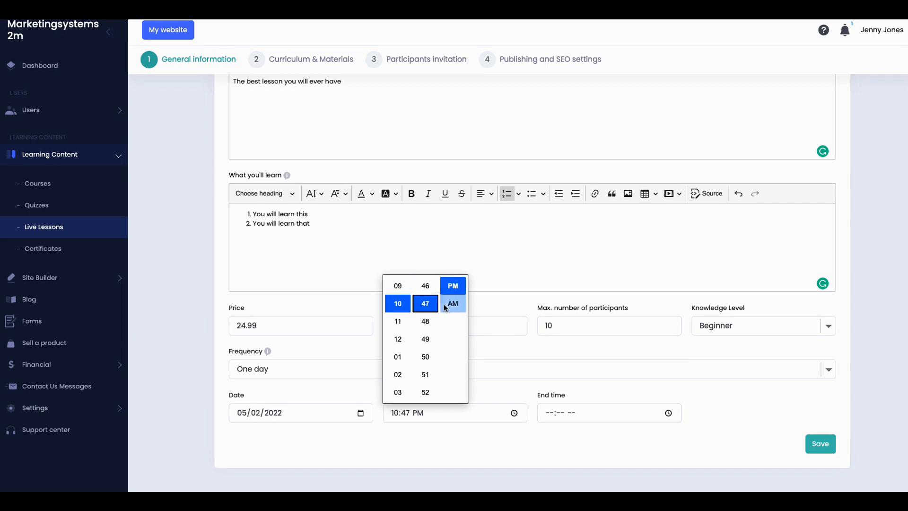
pyautogui.click(452, 306)
pyautogui.click(582, 414)
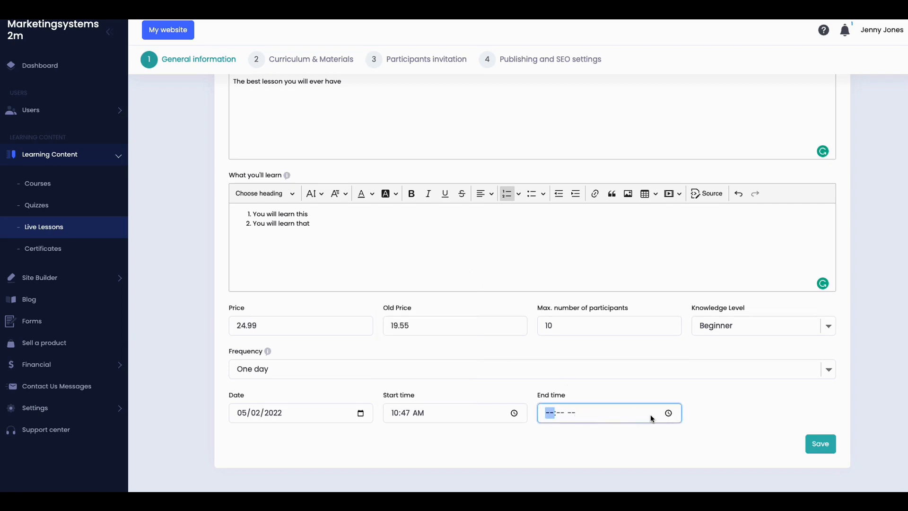
pyautogui.click(667, 413)
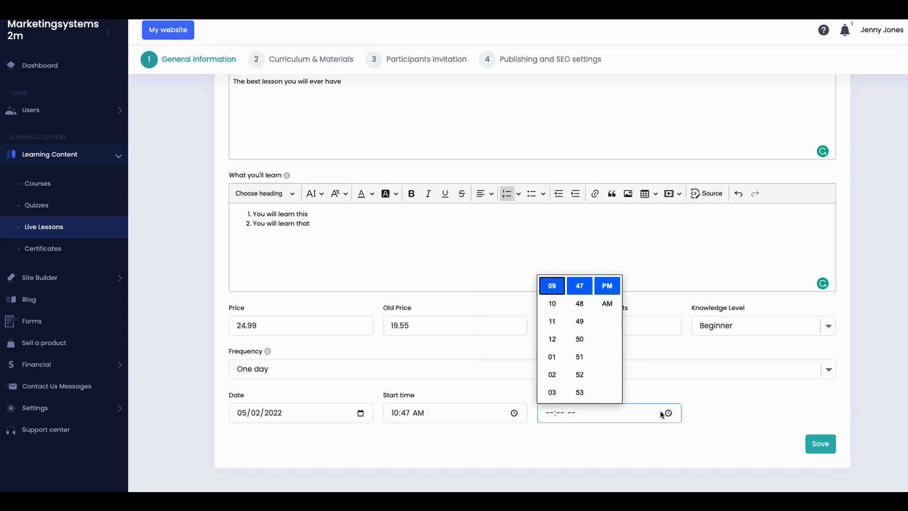
pyautogui.click(554, 321)
pyautogui.click(581, 321)
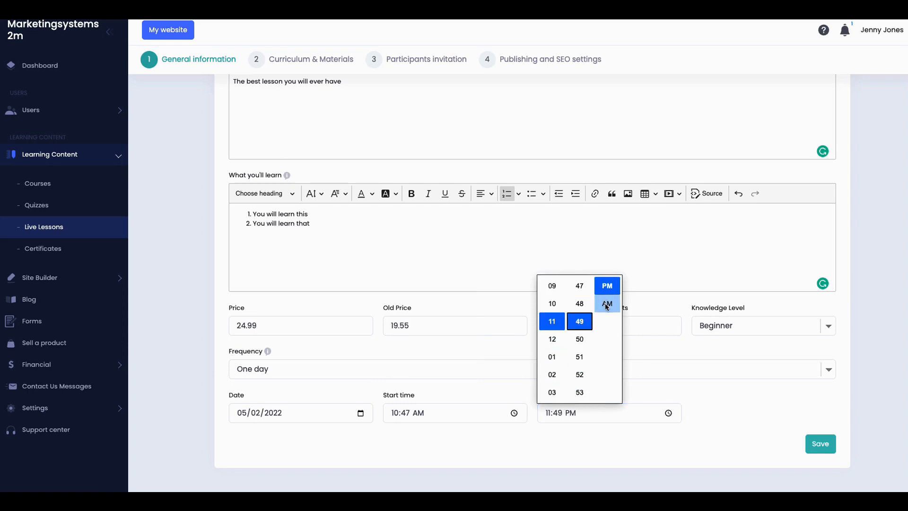
pyautogui.click(609, 308)
pyautogui.click(819, 447)
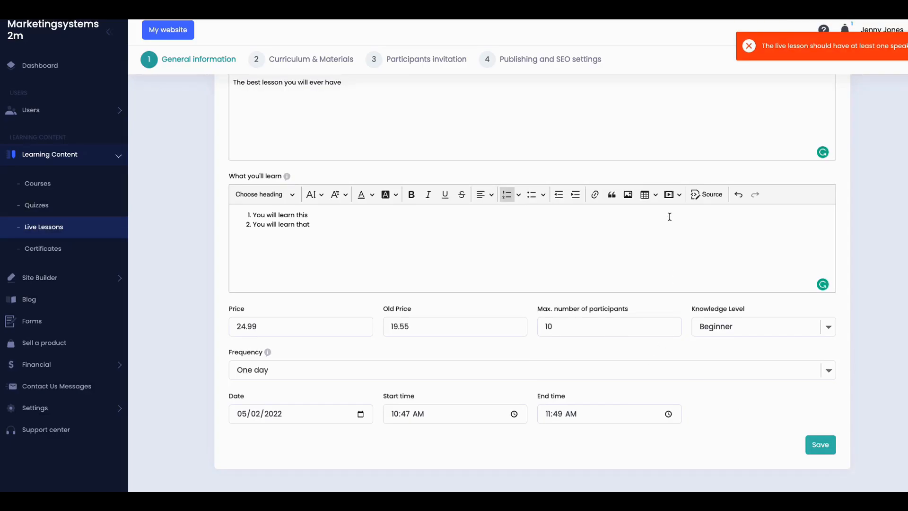
# Step: Assign the account owner as speaker and save the lesson's general information
pyautogui.scroll(5, 670, 215)
pyautogui.click(645, 213)
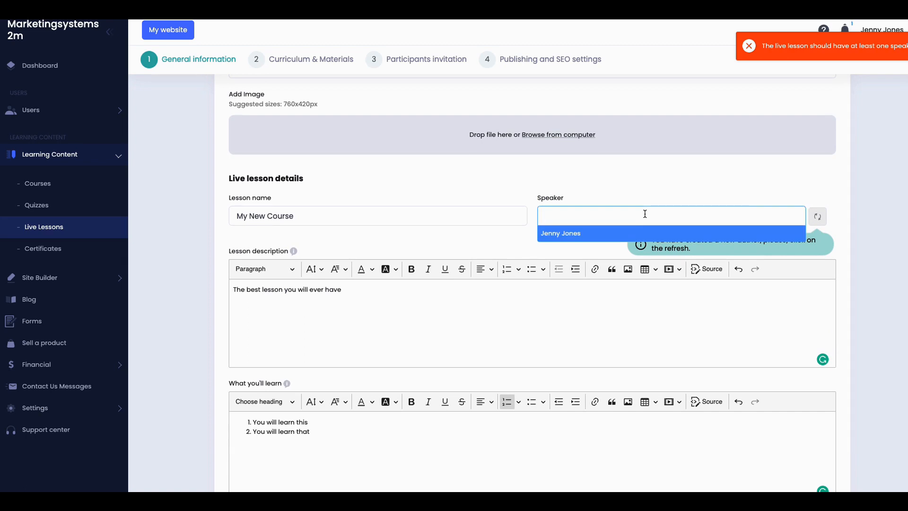
pyautogui.click(570, 233)
pyautogui.scroll(-1, 693, 315)
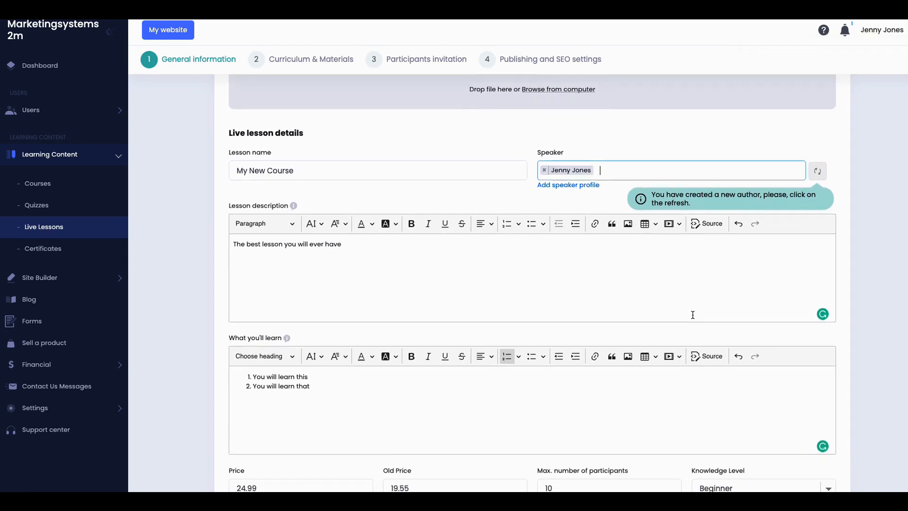
pyautogui.scroll(-4, 693, 314)
pyautogui.click(820, 445)
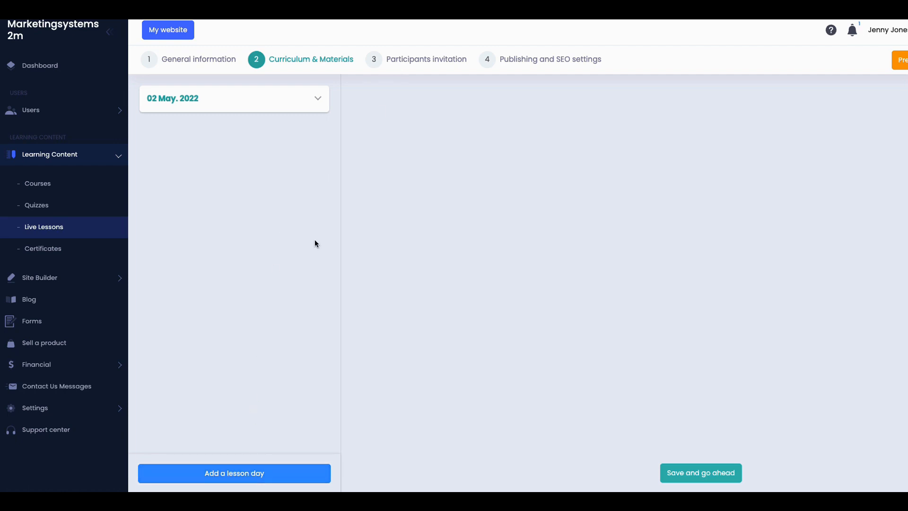
# Step: Go to Participants invitation and leave the students' email field empty
pyautogui.click(417, 59)
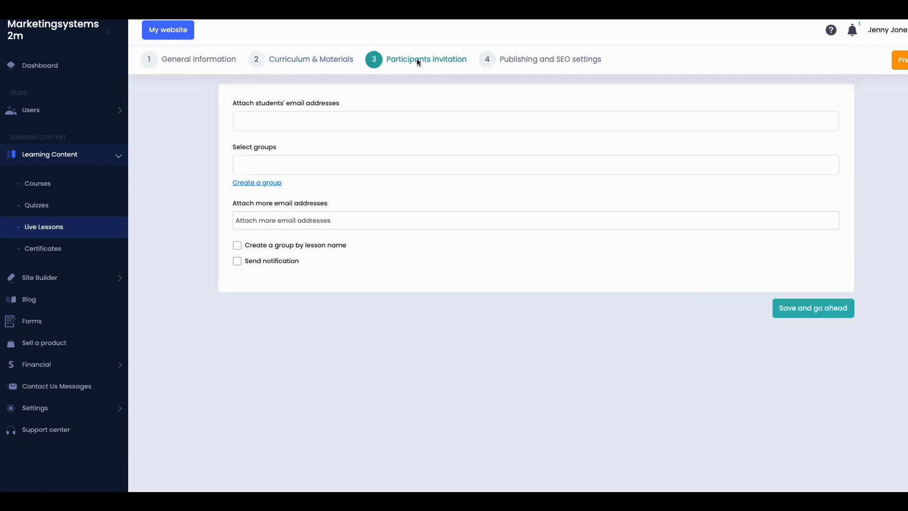
pyautogui.click(295, 128)
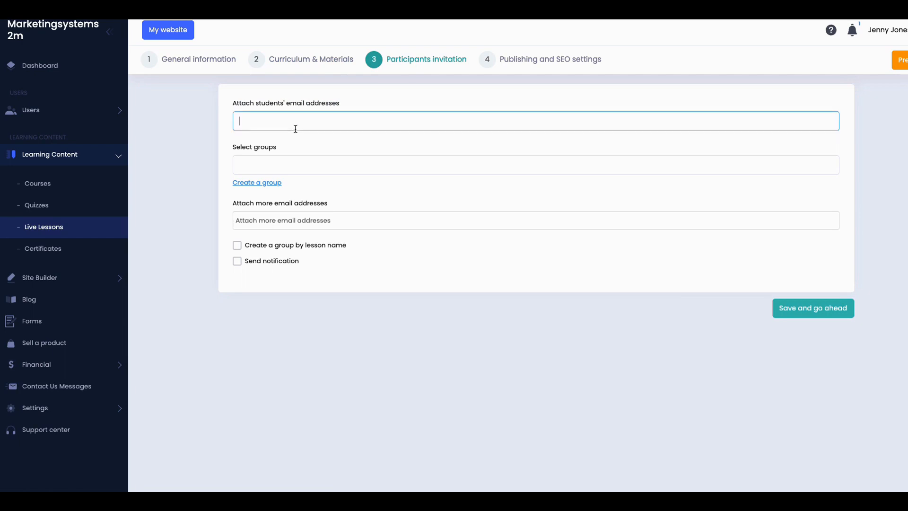
pyautogui.click(300, 114)
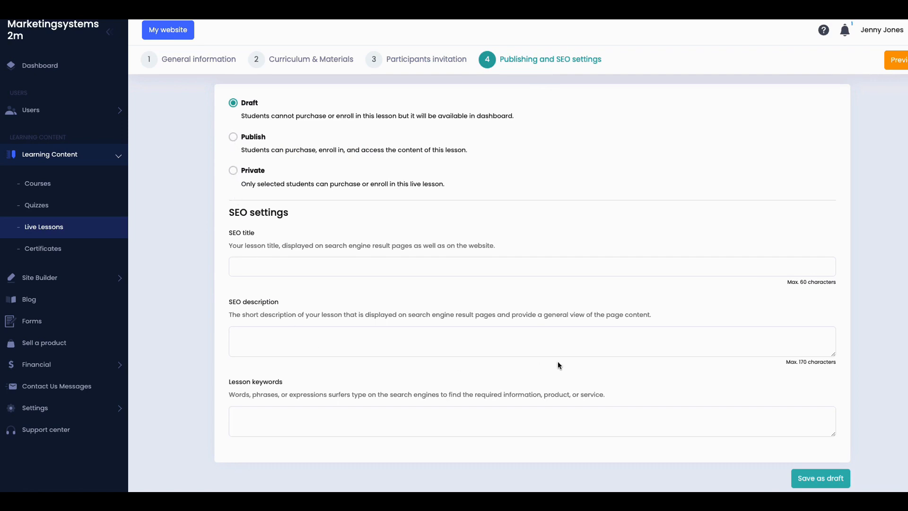
# Step: Save My New Course as a draft, view its Day 1 lesson items, then open My website
pyautogui.click(819, 480)
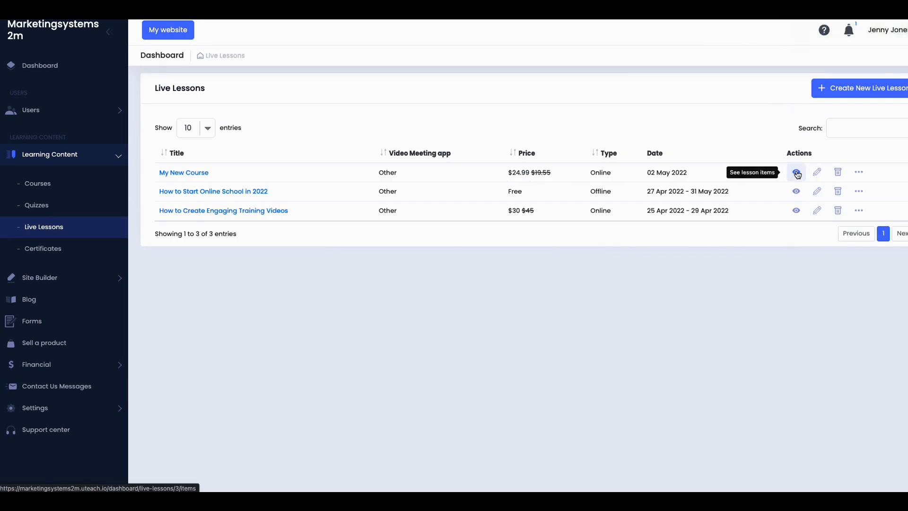
pyautogui.click(796, 173)
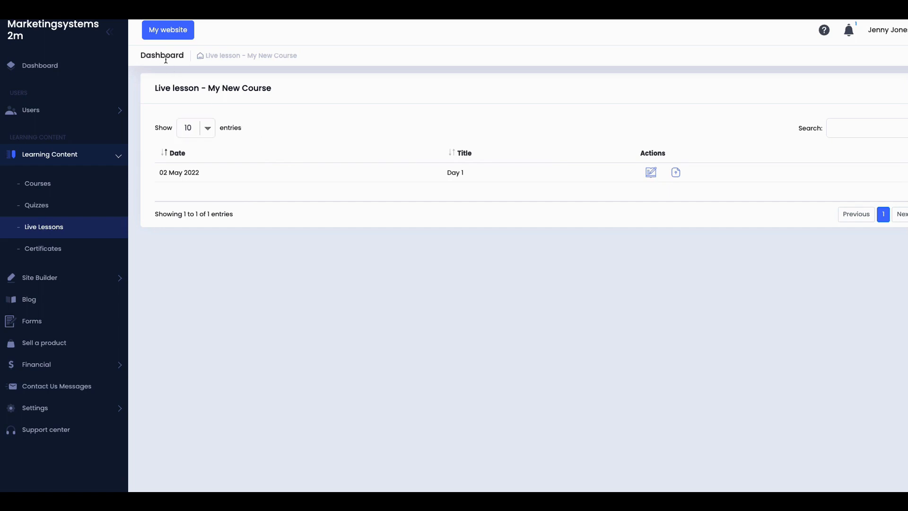
pyautogui.click(168, 28)
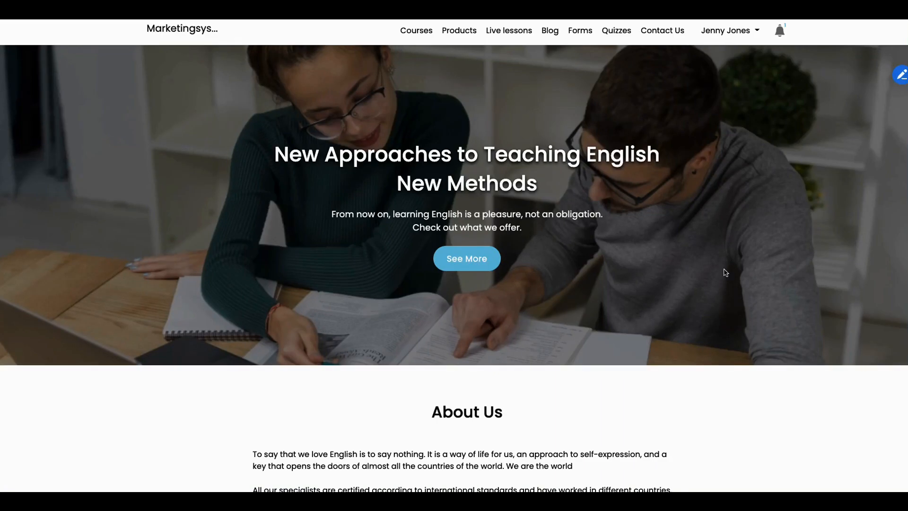
# Step: Open the public website's Live lessons page from the site nav bar
pyautogui.click(506, 34)
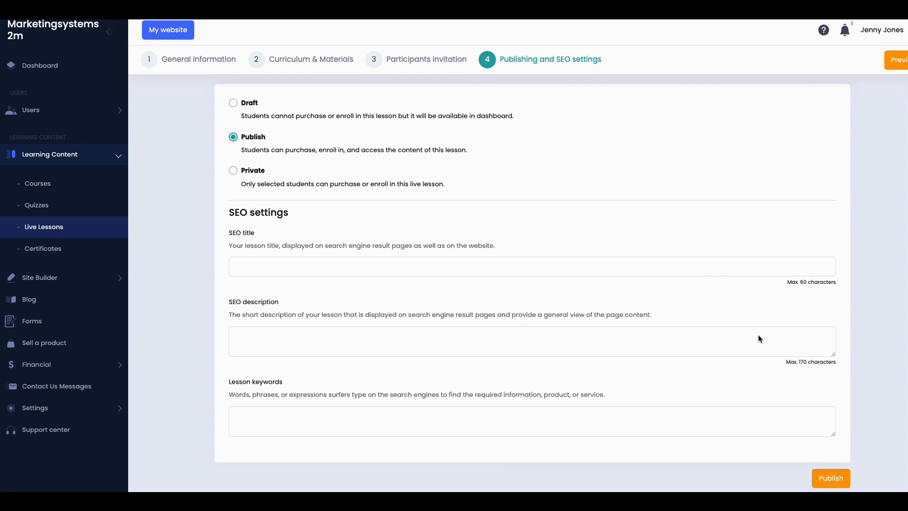
# Step: Publish the live lesson, then open My website and scroll through the homepage sections
pyautogui.click(832, 479)
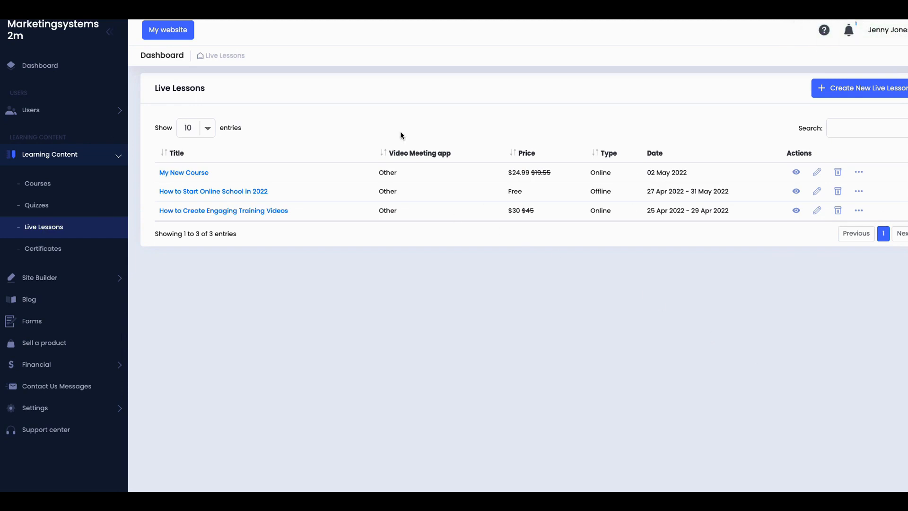
pyautogui.click(174, 34)
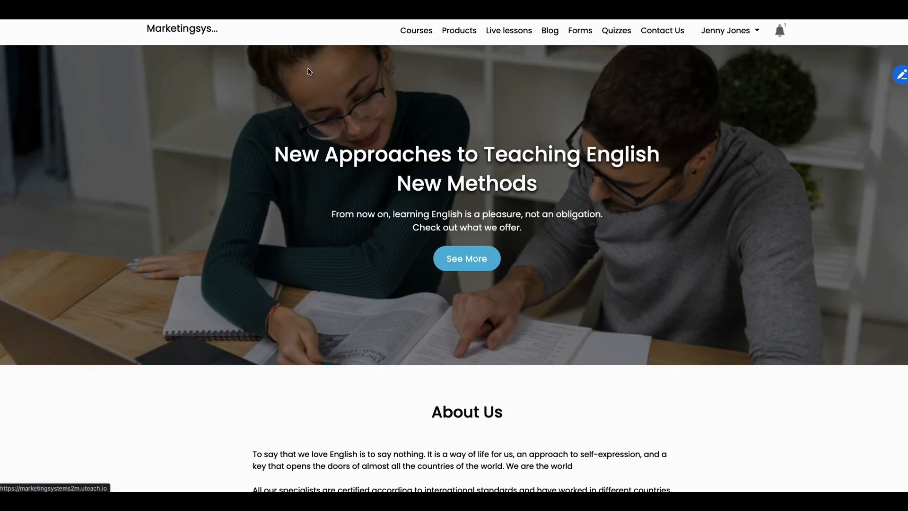
pyautogui.scroll(-5, 452, 156)
pyautogui.scroll(-10, 452, 157)
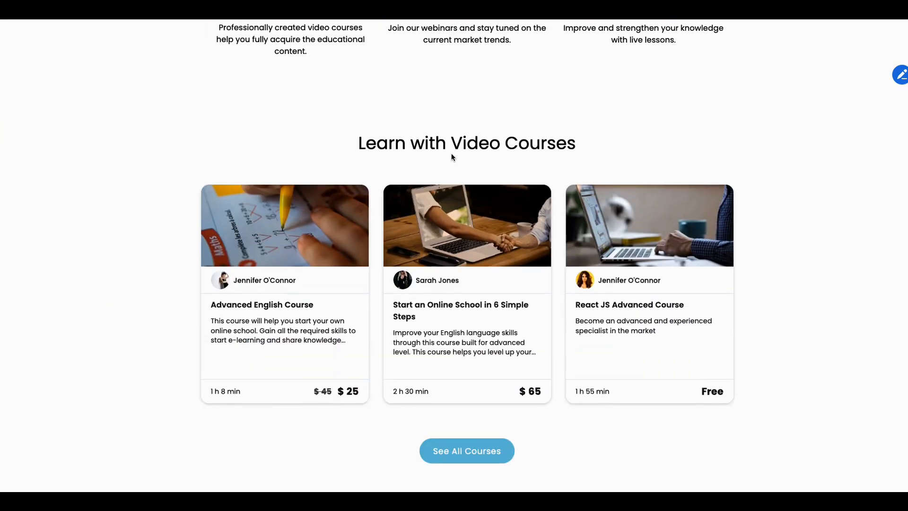
pyautogui.scroll(-1, 452, 157)
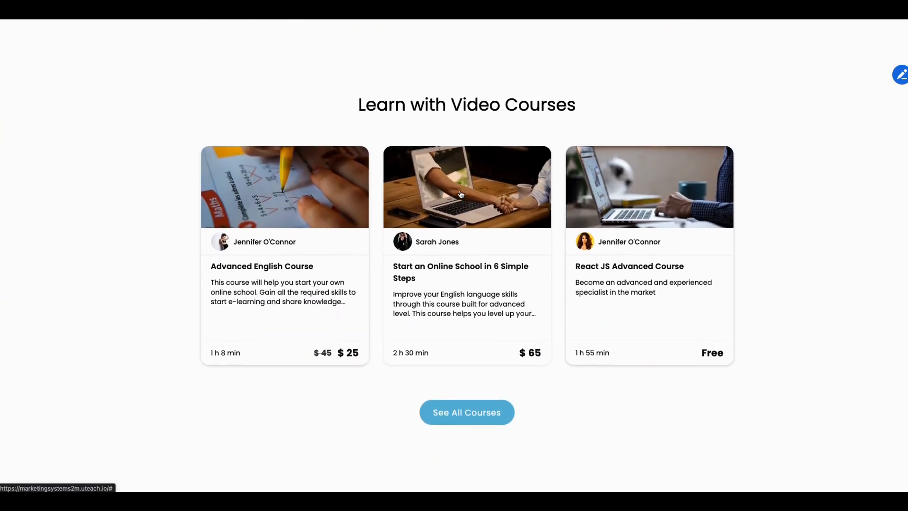
pyautogui.scroll(-3, 475, 255)
pyautogui.scroll(-6, 467, 282)
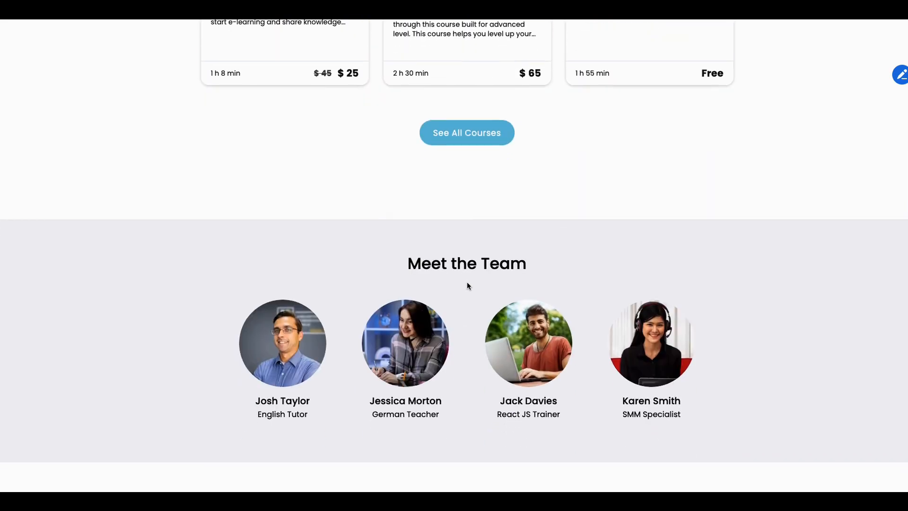
pyautogui.scroll(-14, 467, 283)
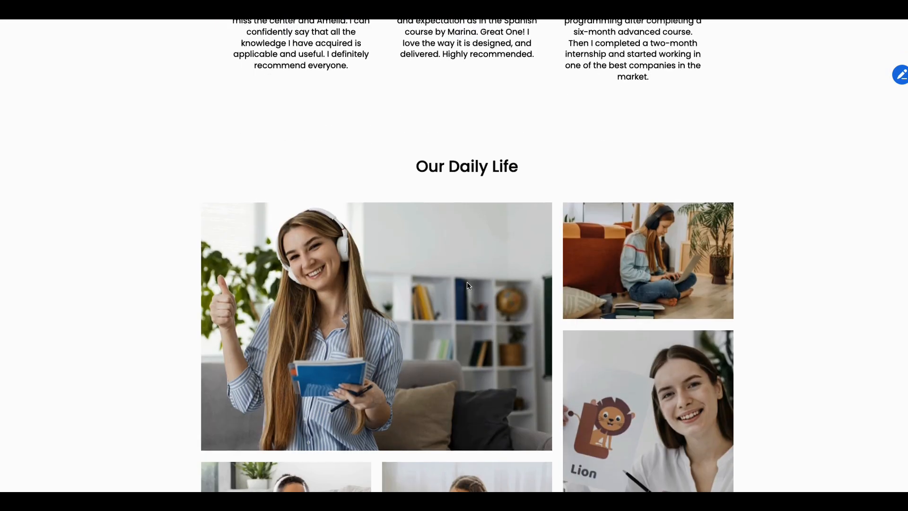
pyautogui.scroll(-2, 467, 285)
pyautogui.scroll(16, 466, 284)
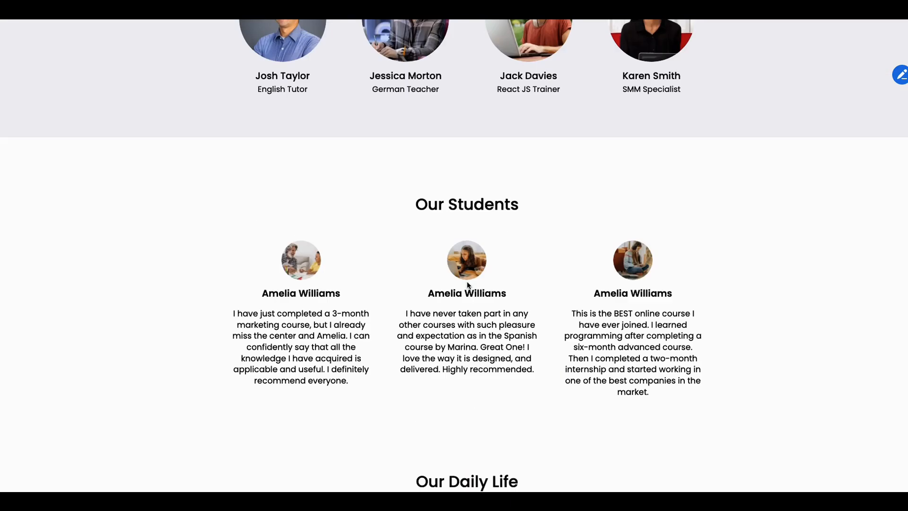
pyautogui.scroll(7, 467, 283)
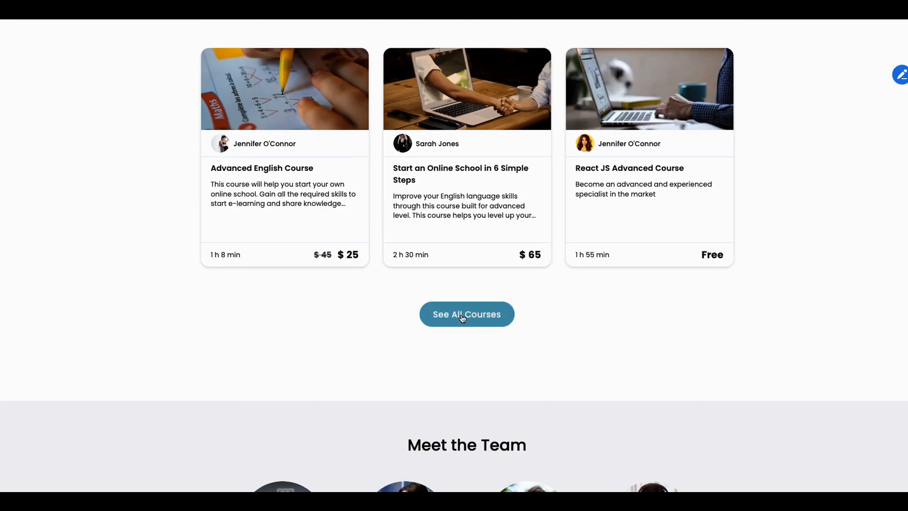
# Step: Try to view all video courses from the homepage's video courses section
pyautogui.click(462, 314)
pyautogui.scroll(-11, 499, 311)
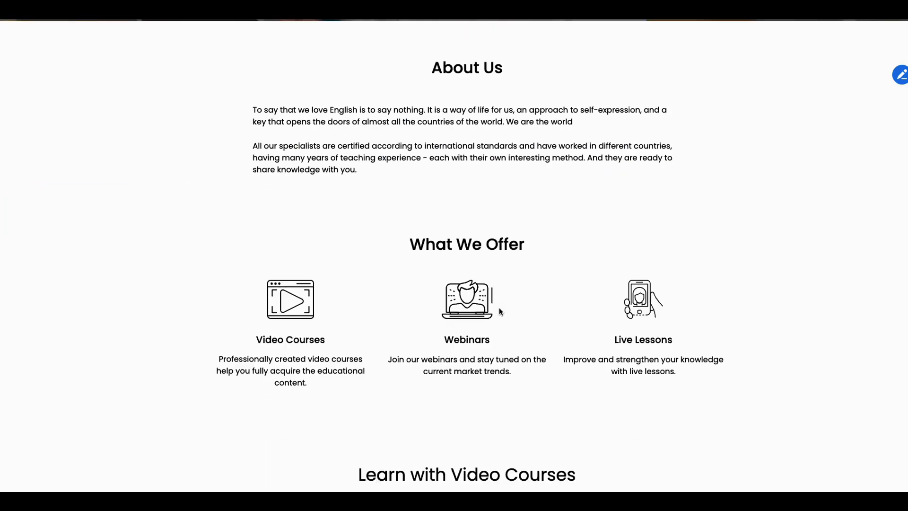
pyautogui.scroll(-7, 500, 311)
pyautogui.scroll(13, 500, 308)
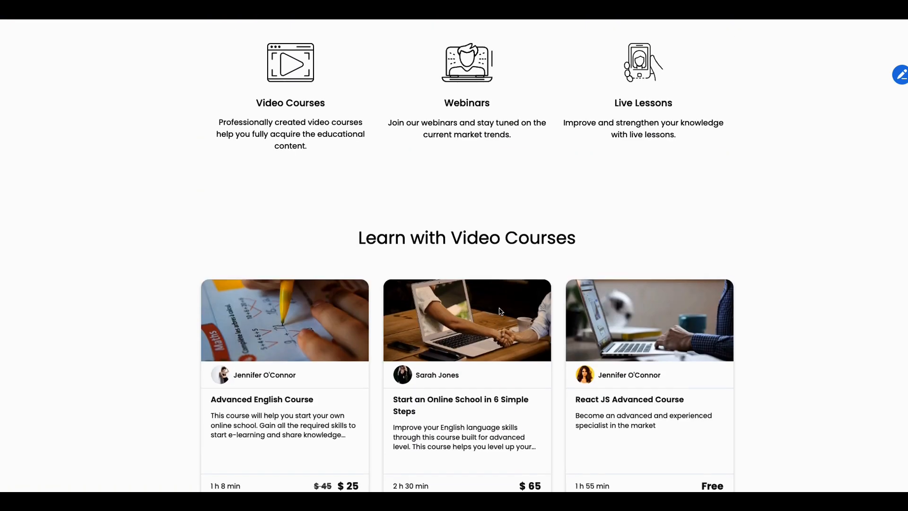
pyautogui.scroll(5, 499, 276)
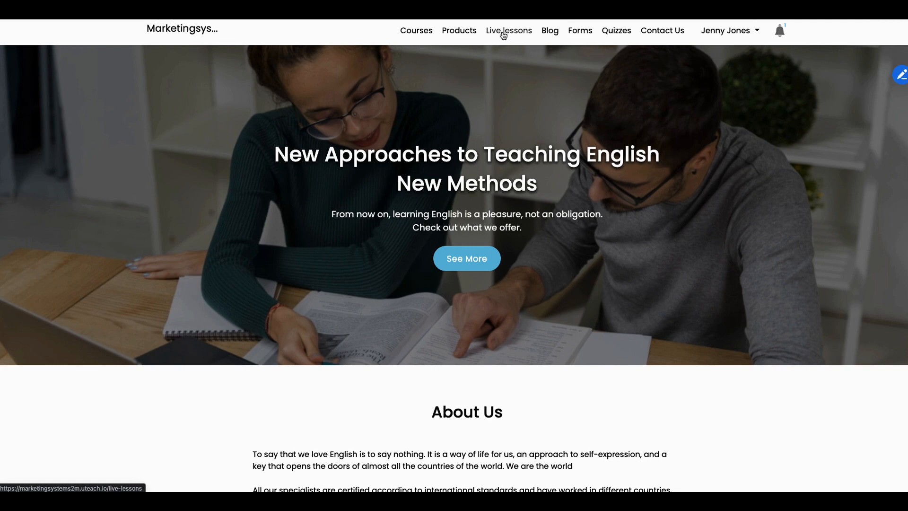
# Step: From the website's upcoming live lessons, open the My New Course lesson page
pyautogui.click(504, 36)
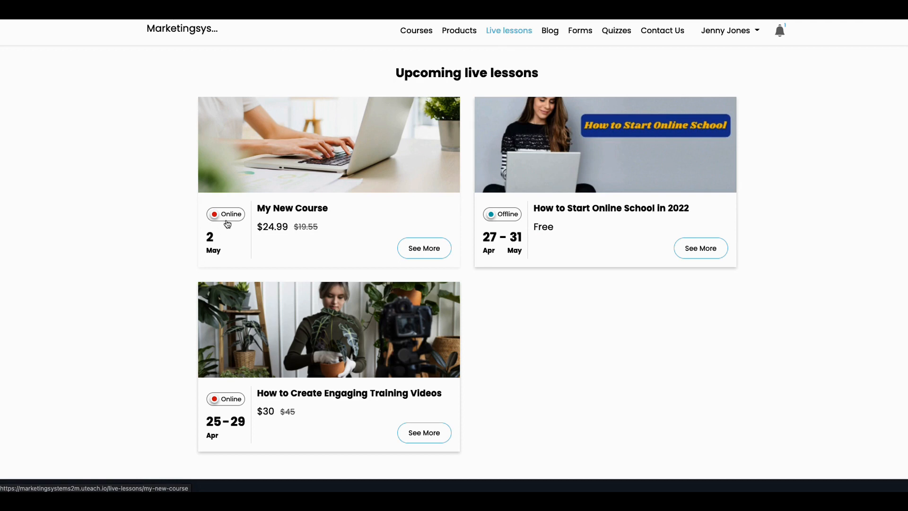
pyautogui.click(432, 253)
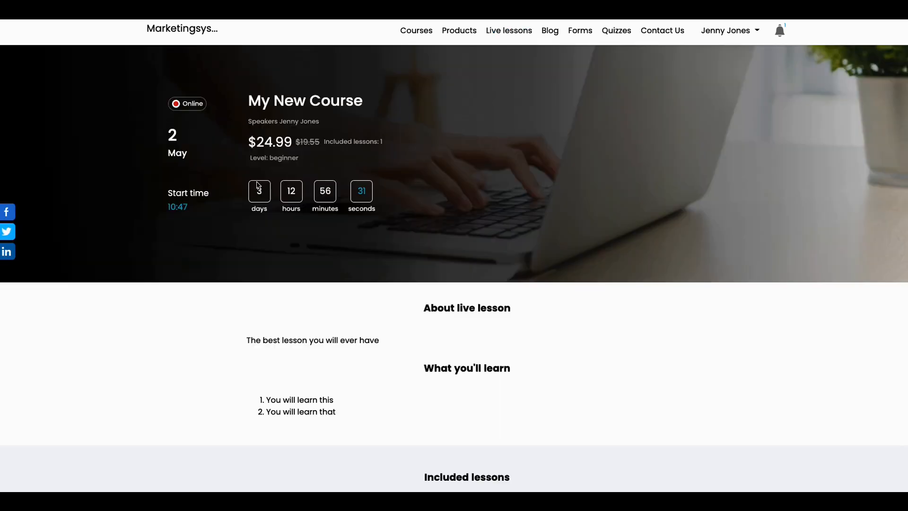
pyautogui.scroll(-6, 389, 335)
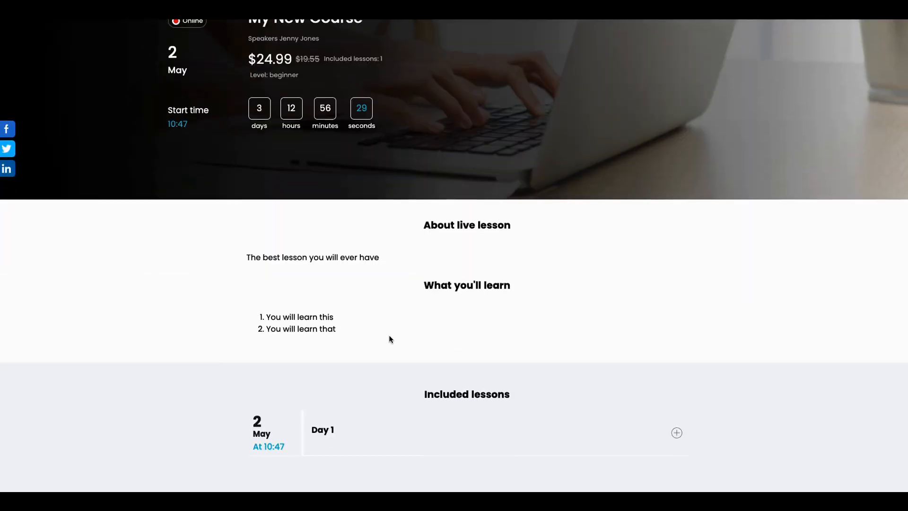
pyautogui.scroll(6, 389, 335)
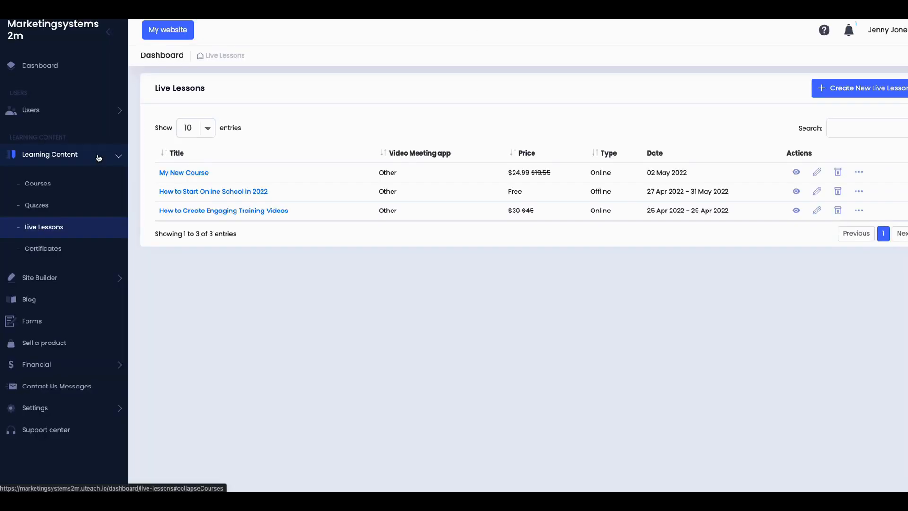
# Step: Return to the Dashboard overview and expand the Learning Content and Site Builder menus
pyautogui.click(32, 69)
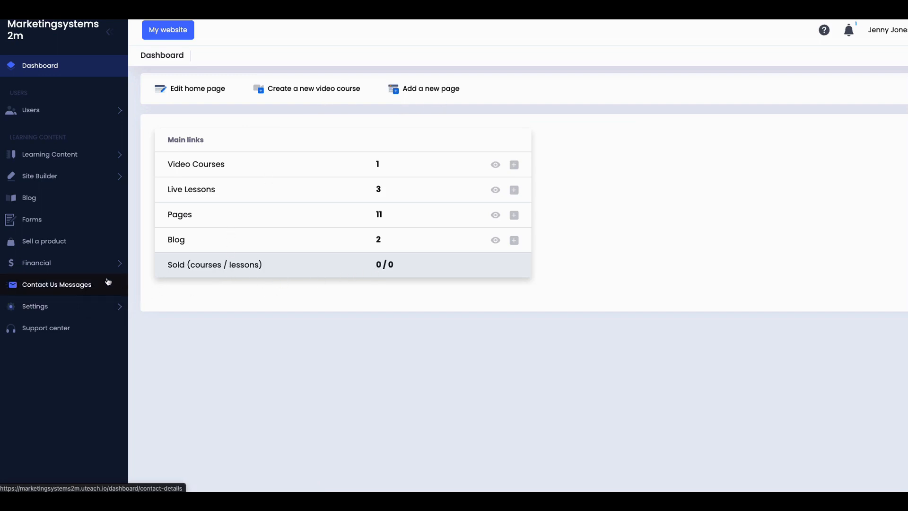
pyautogui.click(69, 157)
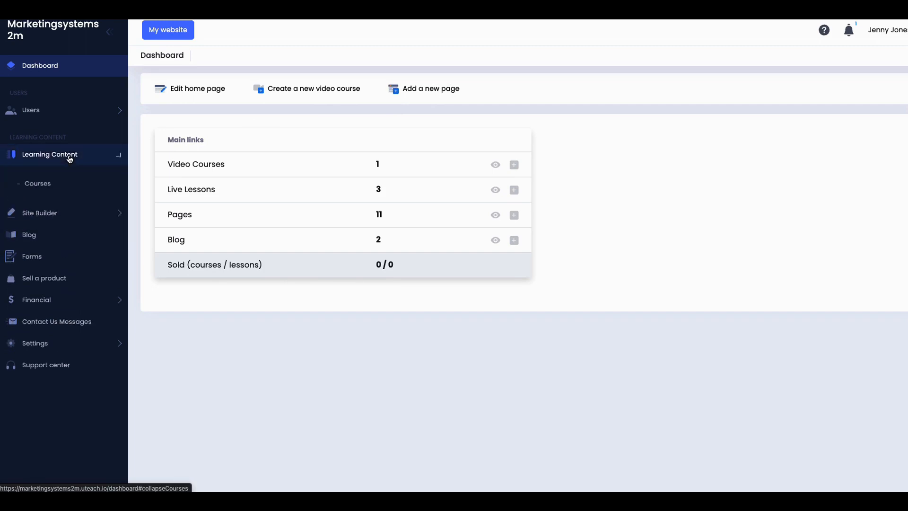
pyautogui.click(56, 279)
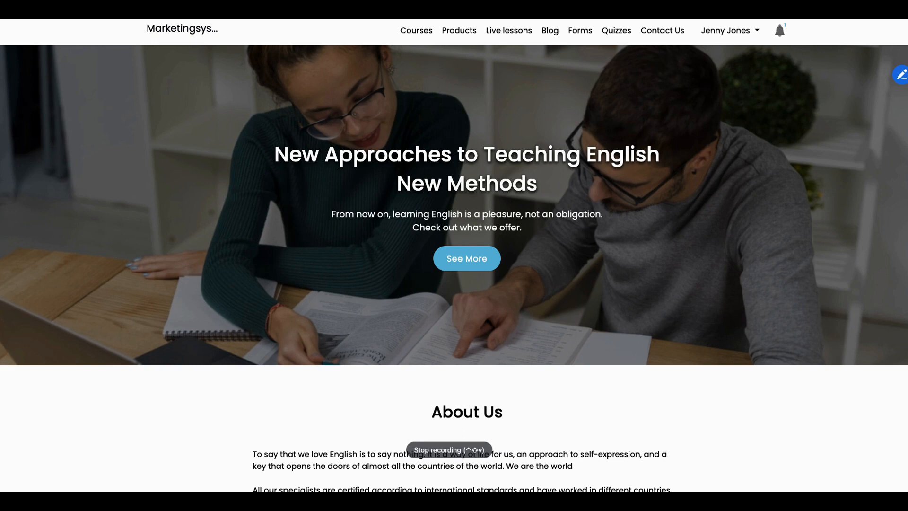
# Step: Scroll through the homepage's About Us, What We Offer and video course cards, then back up
pyautogui.scroll(-8, 505, 133)
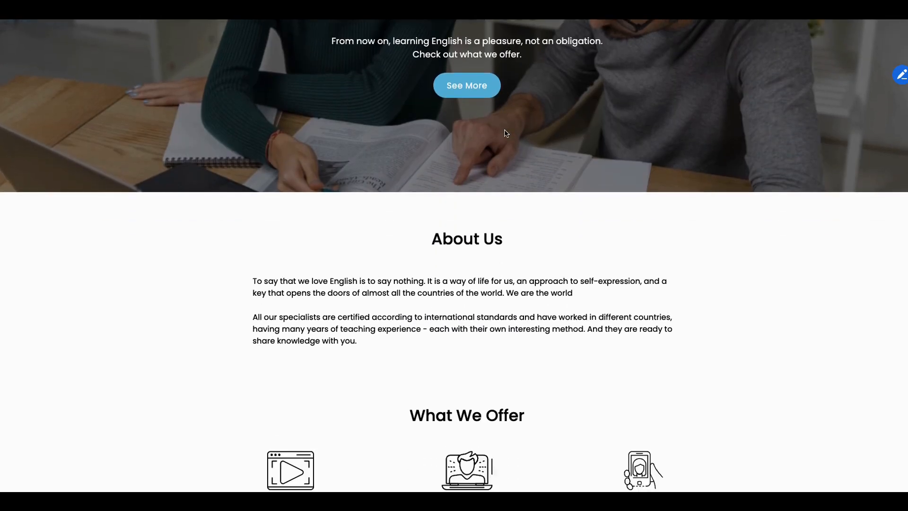
pyautogui.scroll(-6, 505, 133)
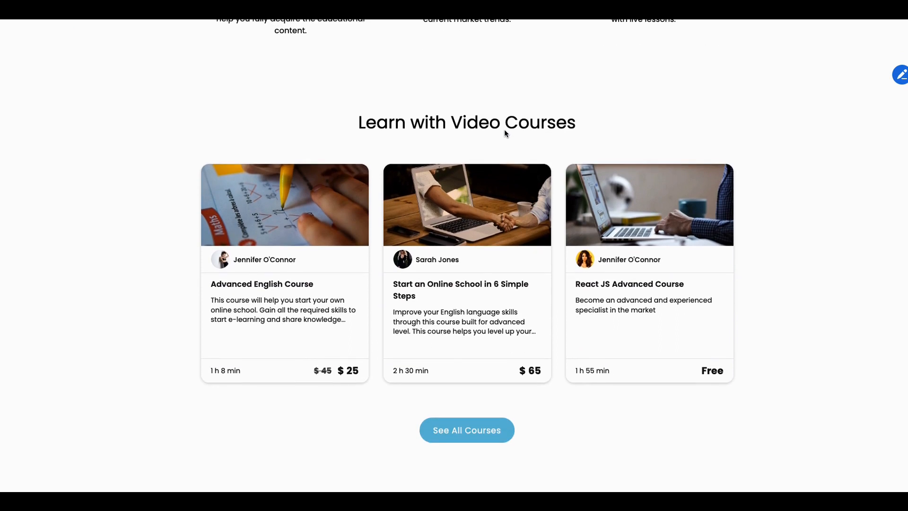
pyautogui.scroll(-2, 505, 133)
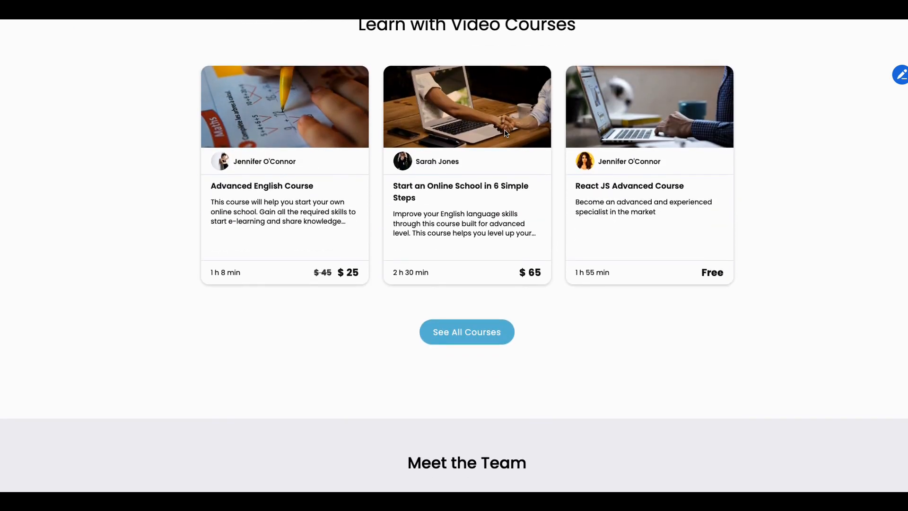
pyautogui.scroll(9, 505, 133)
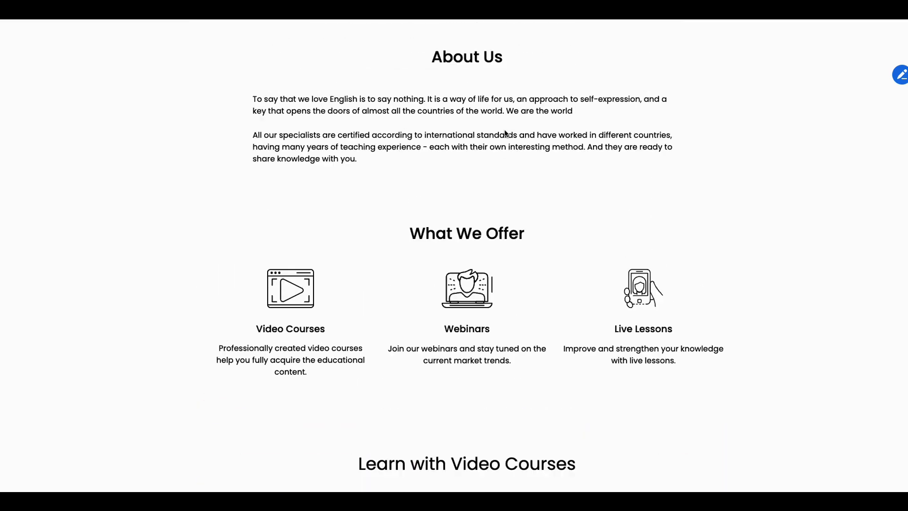
pyautogui.scroll(7, 505, 133)
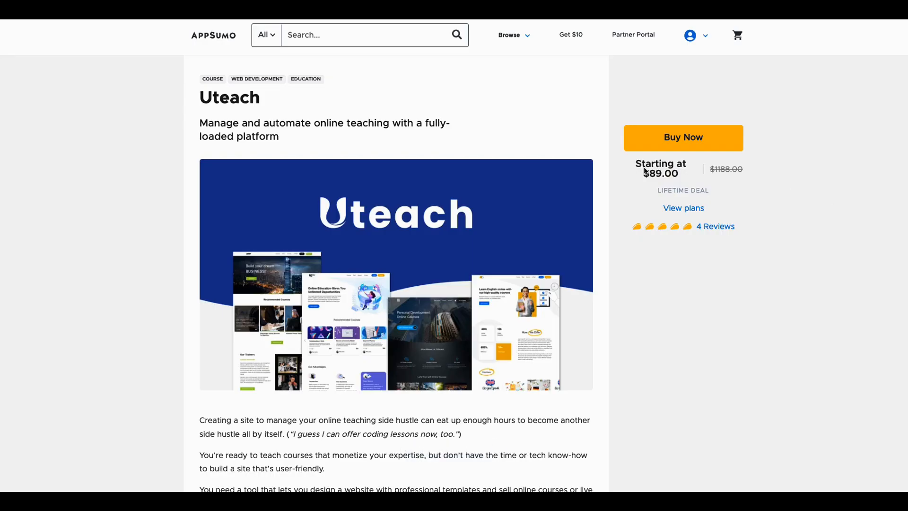
# Step: Scroll the Uteach deal page down to the $89, $179 and $299 license tiers
pyautogui.scroll(-1, 571, 204)
pyautogui.scroll(-6, 571, 203)
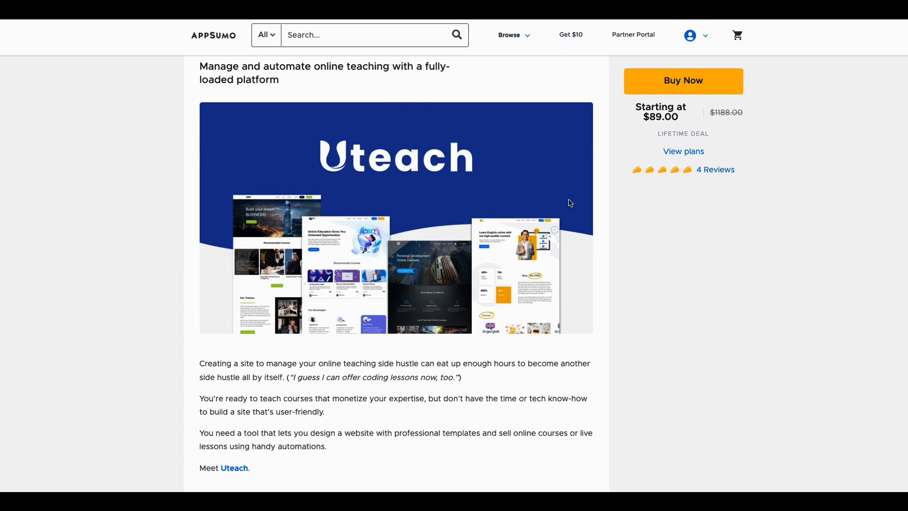
pyautogui.scroll(-1, 569, 239)
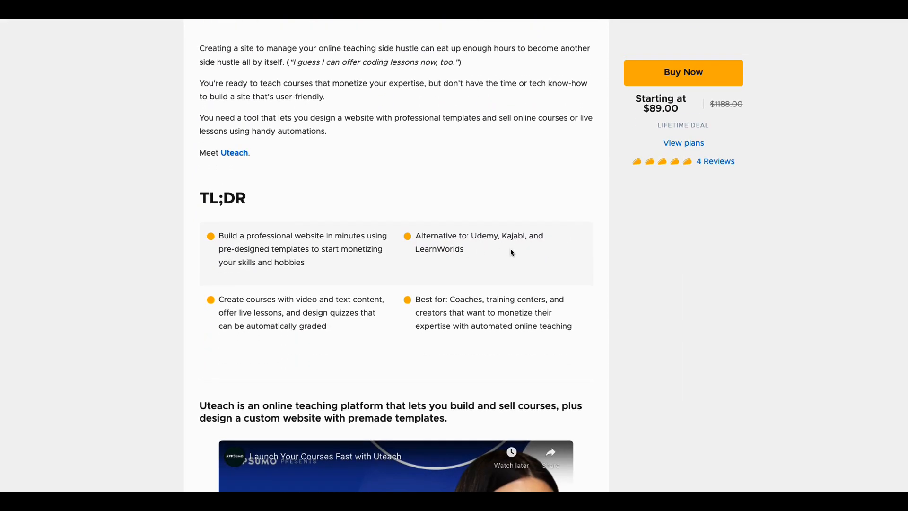
pyautogui.scroll(-7, 538, 255)
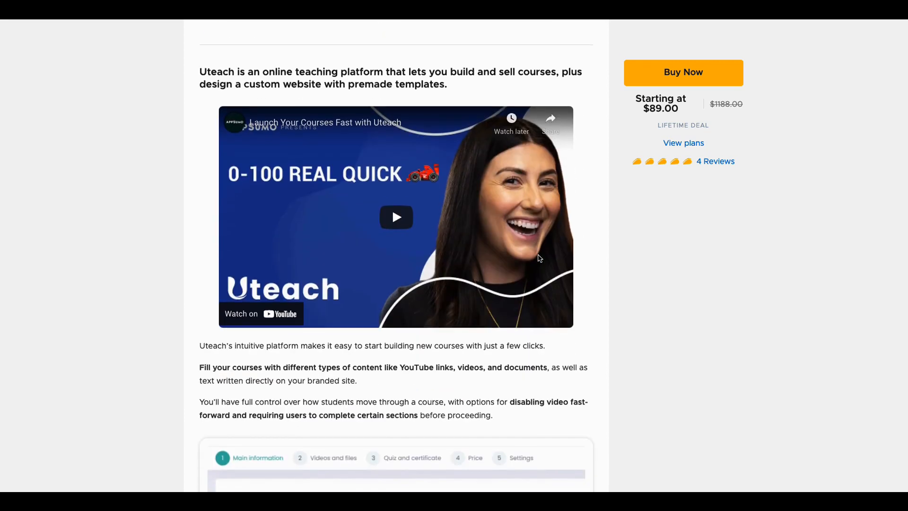
pyautogui.scroll(-6, 539, 258)
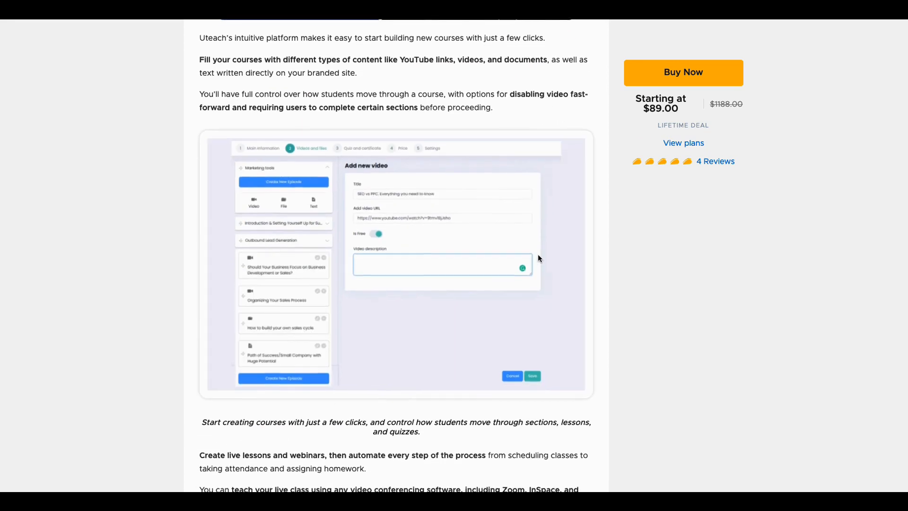
pyautogui.scroll(-4, 538, 257)
pyautogui.scroll(-6, 538, 258)
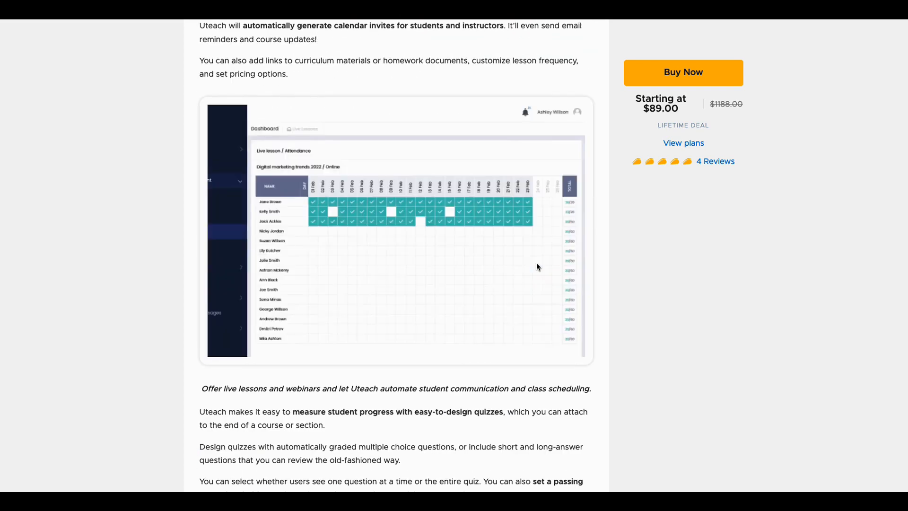
pyautogui.scroll(-2, 536, 262)
pyautogui.scroll(-9, 513, 302)
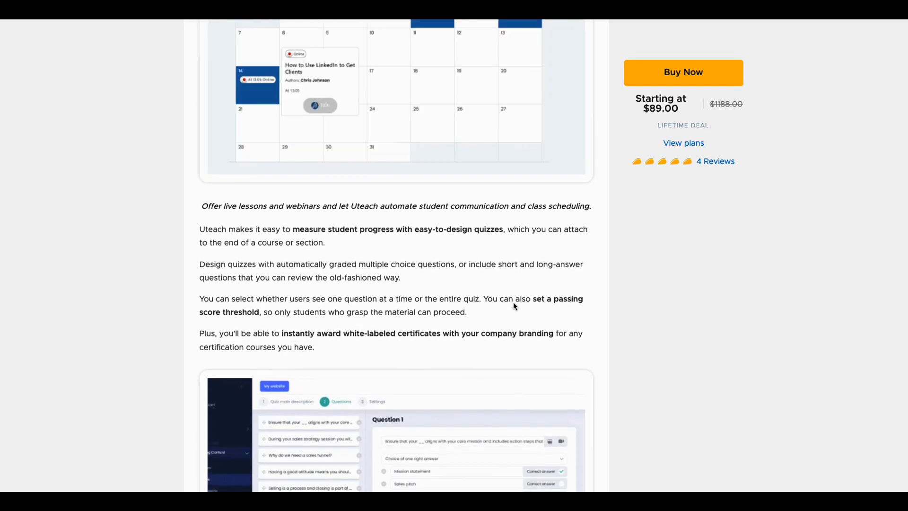
pyautogui.scroll(-6, 514, 305)
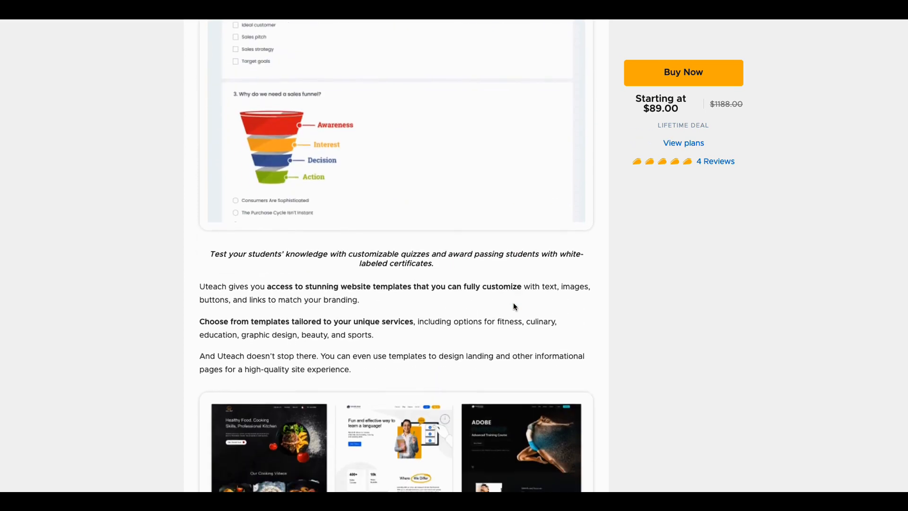
pyautogui.scroll(-11, 513, 311)
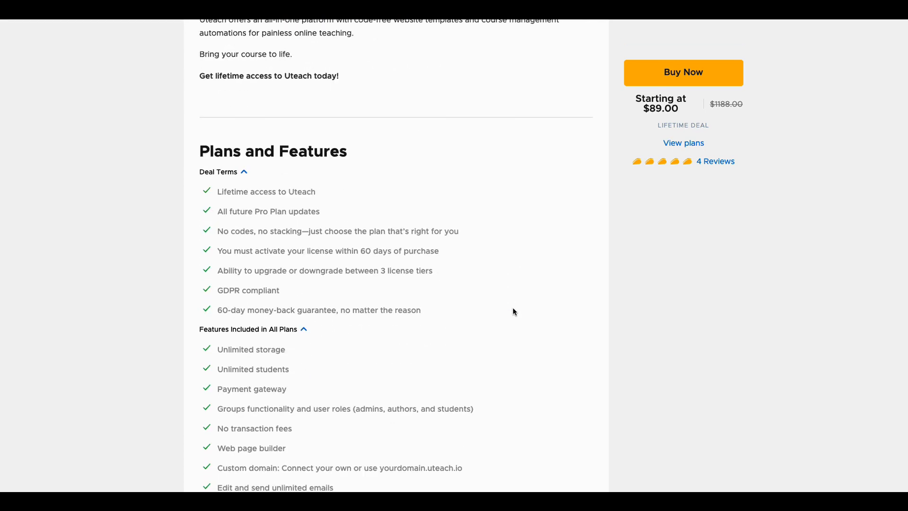
pyautogui.scroll(-1, 513, 310)
pyautogui.scroll(-1, 348, 257)
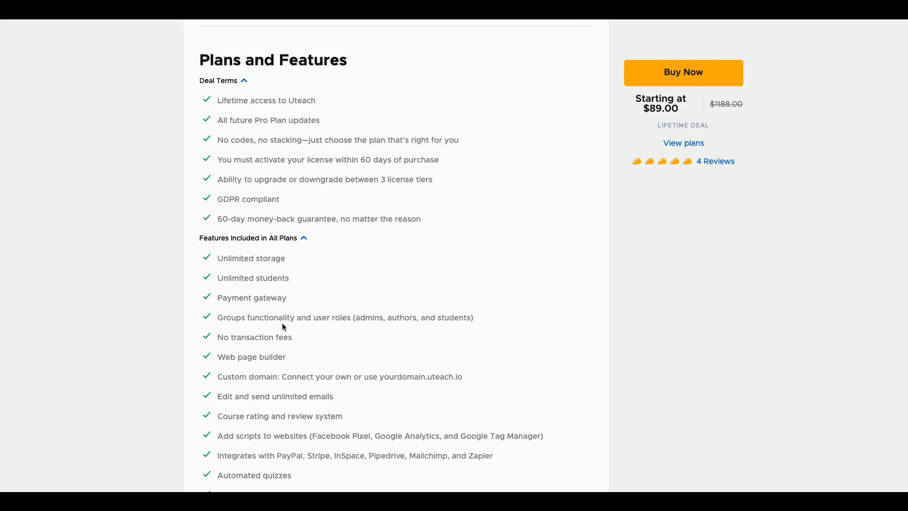
pyautogui.scroll(-1, 274, 331)
pyautogui.scroll(-1, 270, 319)
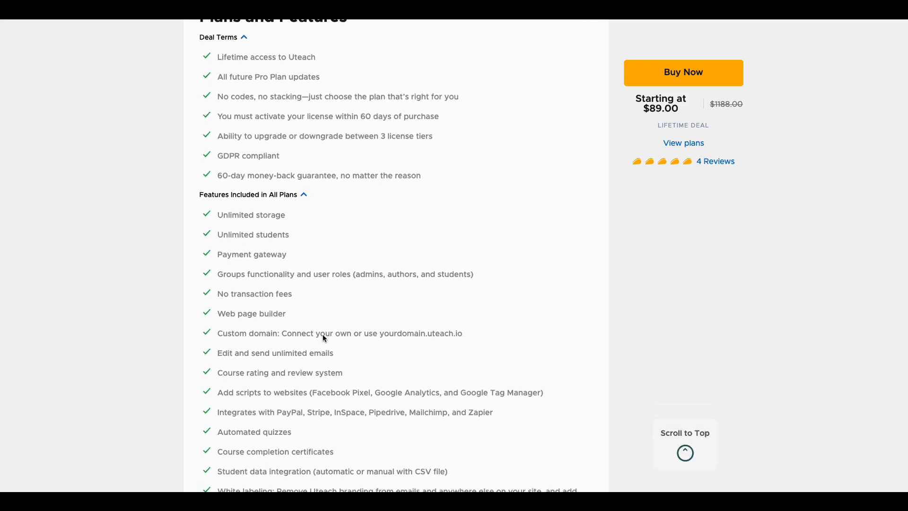
pyautogui.scroll(-1, 284, 327)
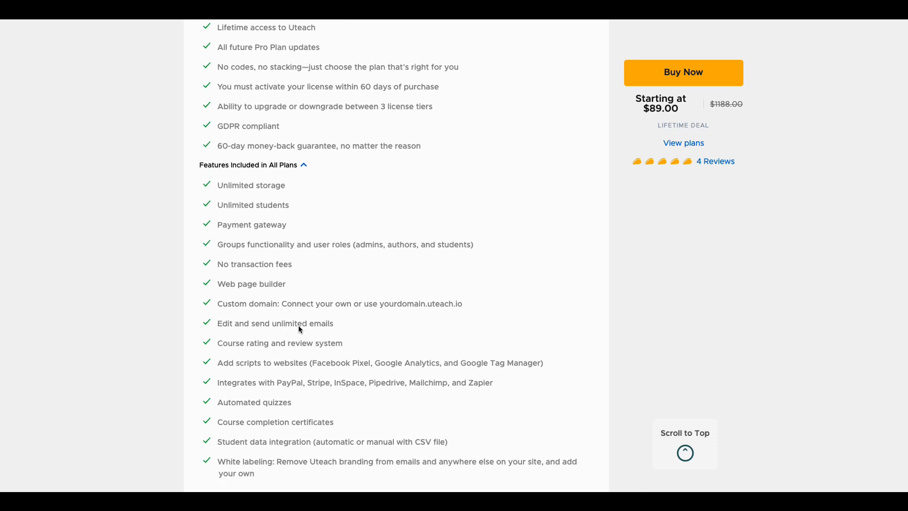
pyautogui.scroll(-1, 279, 331)
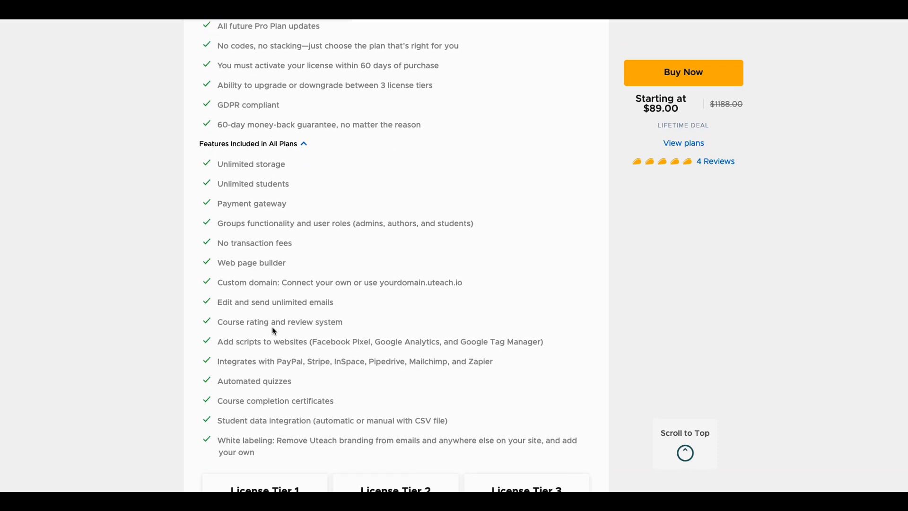
pyautogui.scroll(-1, 299, 338)
pyautogui.scroll(-1, 274, 331)
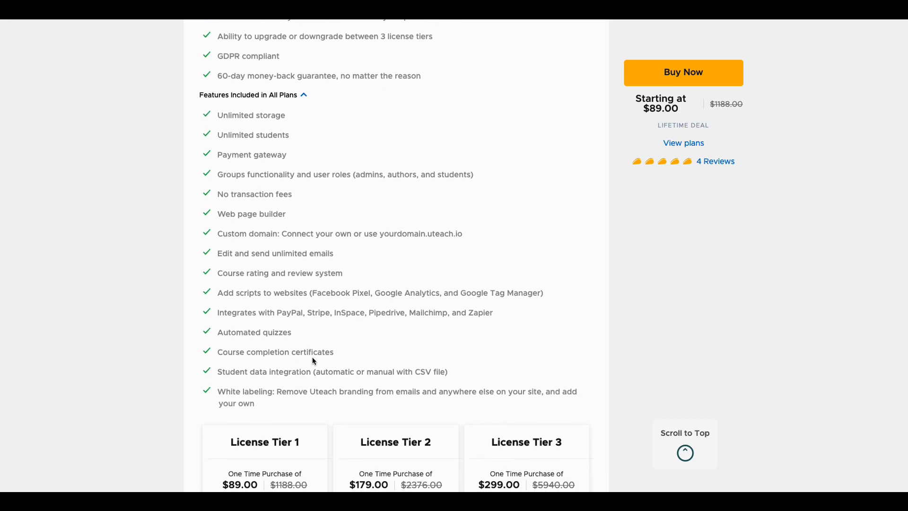
pyautogui.scroll(-1, 347, 376)
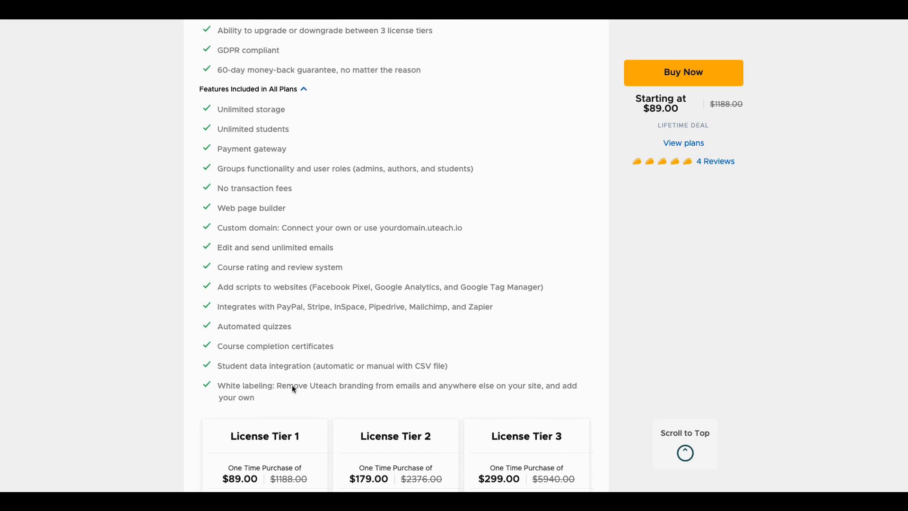
pyautogui.scroll(-2, 341, 391)
pyautogui.scroll(-2, 340, 391)
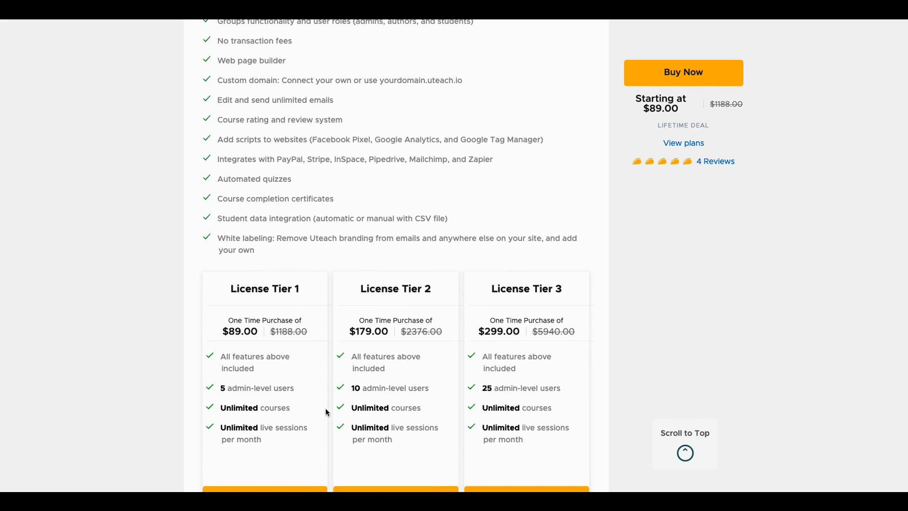
pyautogui.scroll(-1, 326, 412)
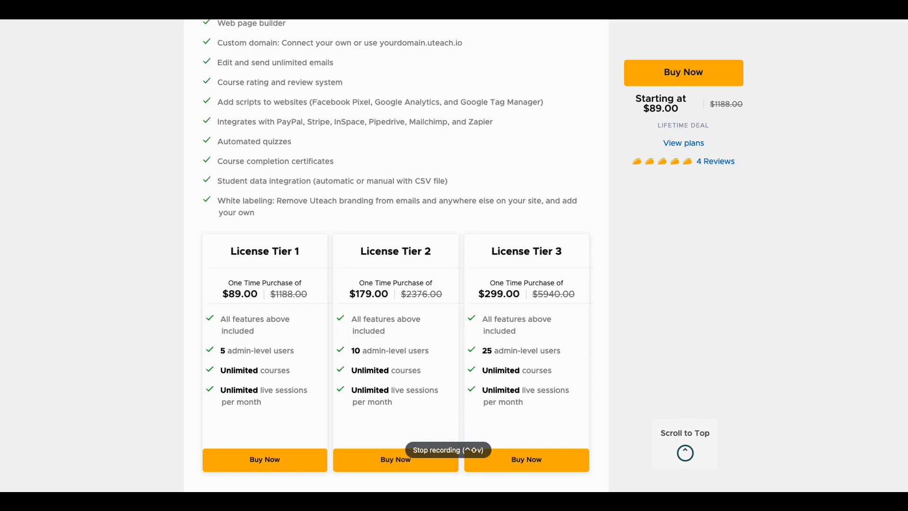
# Step: Scroll back up to the Uteach deal banner priced $89.00, down from $1188.00
pyautogui.scroll(20, 797, 240)
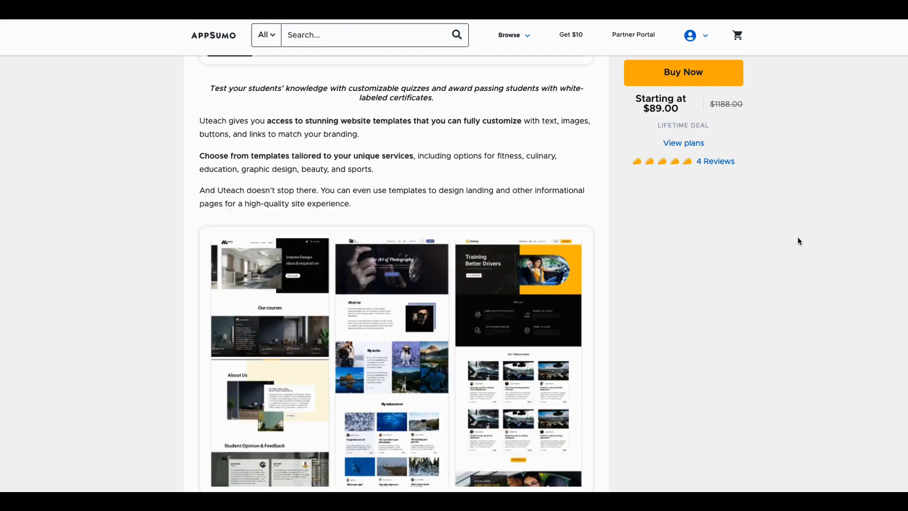
pyautogui.scroll(15, 799, 241)
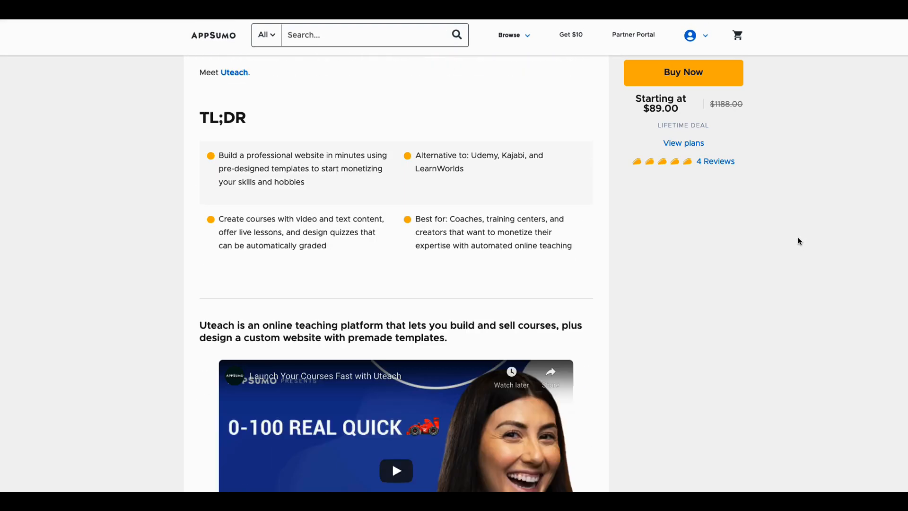
pyautogui.scroll(4, 799, 241)
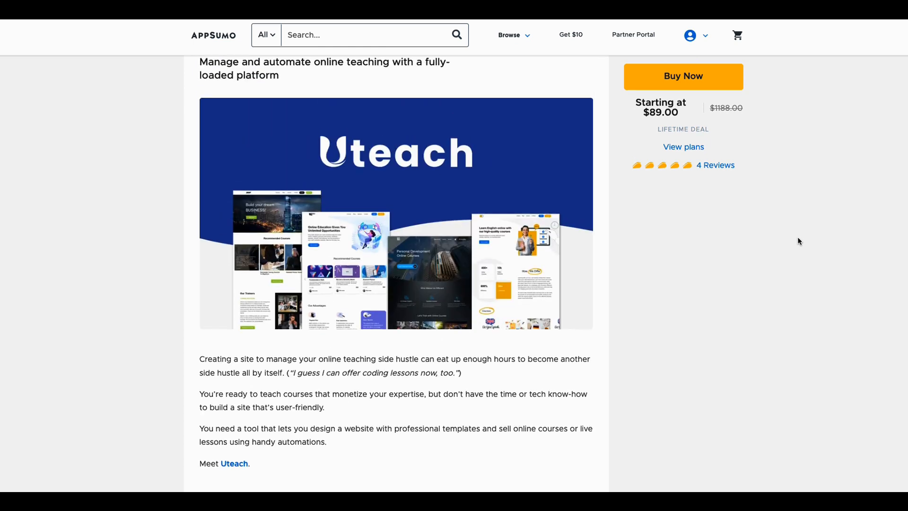
pyautogui.scroll(-1, 799, 241)
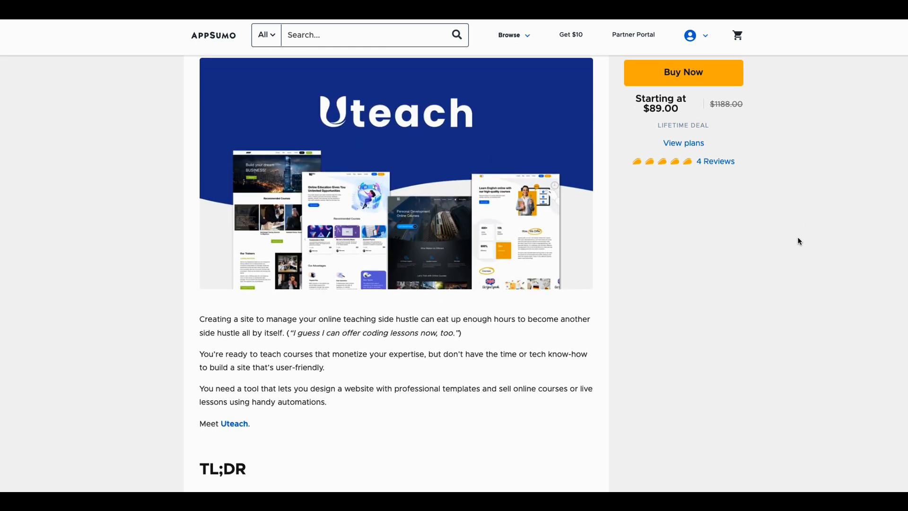